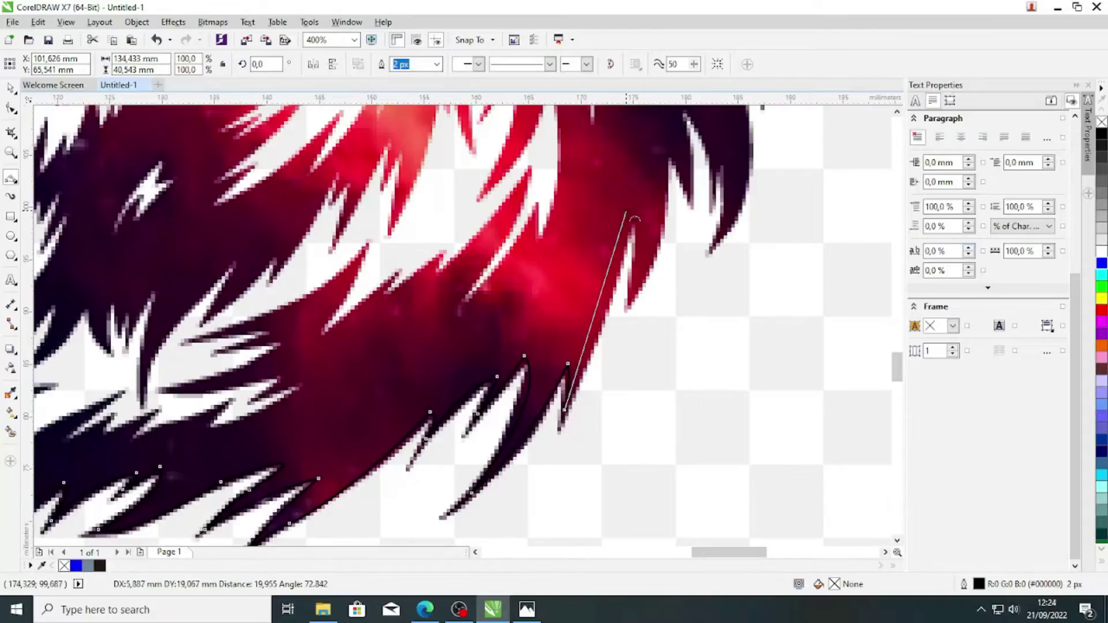
Step: Continue the lion outline with 3-point curves up the lower-right mane edge to the narrow notch beside the next red tuft
{"action": "left_click", "coordinate": [602, 323]}
{"action": "scroll", "coordinate": [687, 222], "scroll_direction": "up", "scroll_amount": 1}
{"action": "scroll", "coordinate": [542, 267], "scroll_direction": "down", "scroll_amount": 1}
{"action": "scroll", "coordinate": [566, 231], "scroll_direction": "up", "scroll_amount": 1}
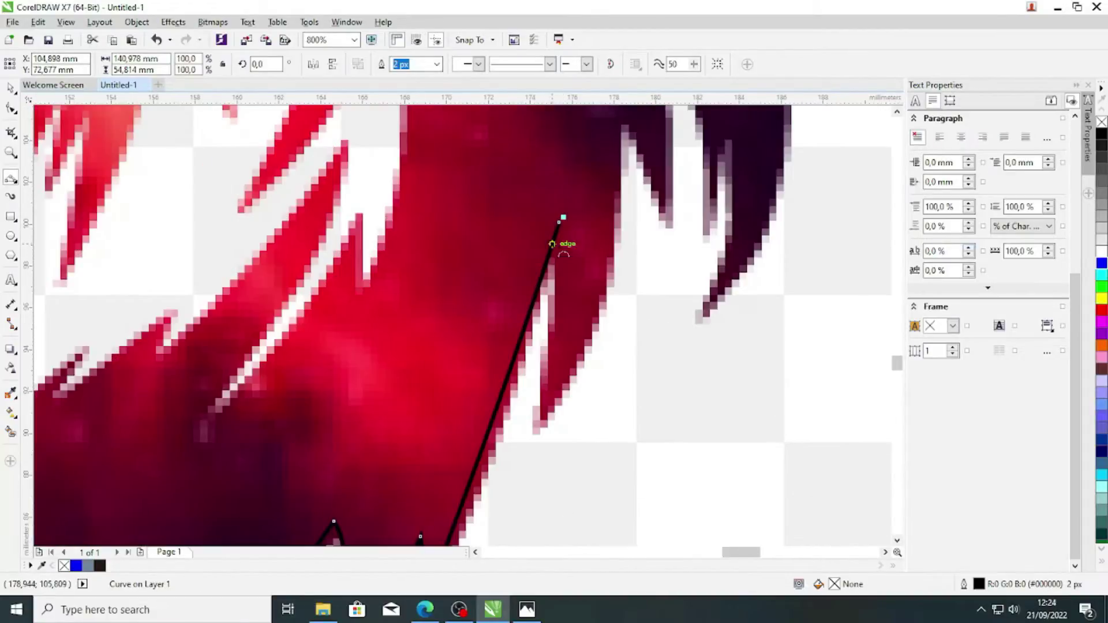
{"action": "scroll", "coordinate": [522, 453], "scroll_direction": "down", "scroll_amount": 3}
{"action": "scroll", "coordinate": [388, 500], "scroll_direction": "up", "scroll_amount": 4}
{"action": "scroll", "coordinate": [488, 152], "scroll_direction": "down", "scroll_amount": 3}
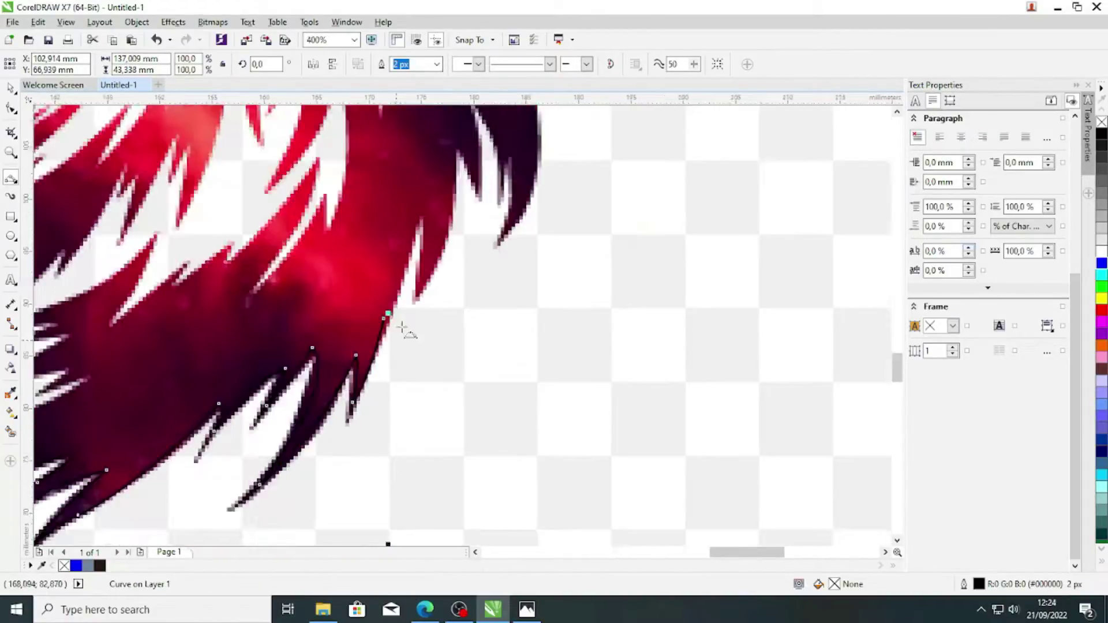
{"action": "scroll", "coordinate": [404, 329], "scroll_direction": "up", "scroll_amount": 2}
{"action": "left_click", "coordinate": [402, 198]}
{"action": "scroll", "coordinate": [402, 198], "scroll_direction": "down", "scroll_amount": 2}
{"action": "scroll", "coordinate": [418, 186], "scroll_direction": "up", "scroll_amount": 3}
Step: Trace down to the red tuft's tip and back up its outer edge to the next notch
{"action": "mouse_move", "coordinate": [332, 193]}
{"action": "left_mouse_down"}
{"action": "mouse_move", "coordinate": [376, 379]}
{"action": "mouse_move", "coordinate": [318, 470]}
{"action": "left_mouse_up"}
{"action": "left_click", "coordinate": [348, 208]}
{"action": "scroll", "coordinate": [357, 216], "scroll_direction": "down", "scroll_amount": 3}
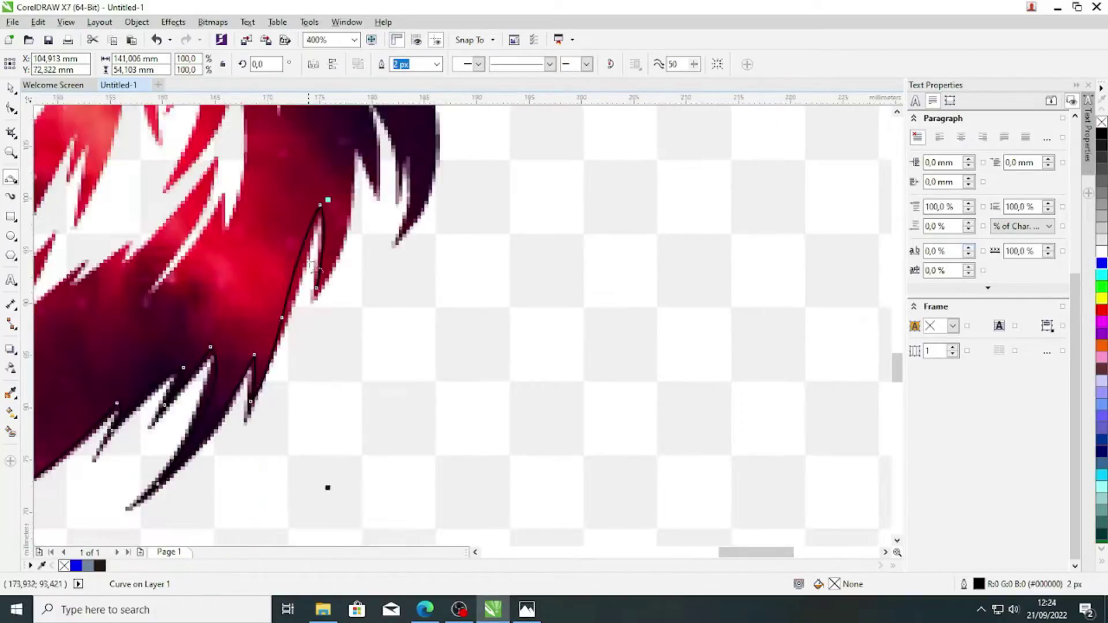
{"action": "scroll", "coordinate": [318, 282], "scroll_direction": "up", "scroll_amount": 2}
{"action": "left_click", "coordinate": [328, 226]}
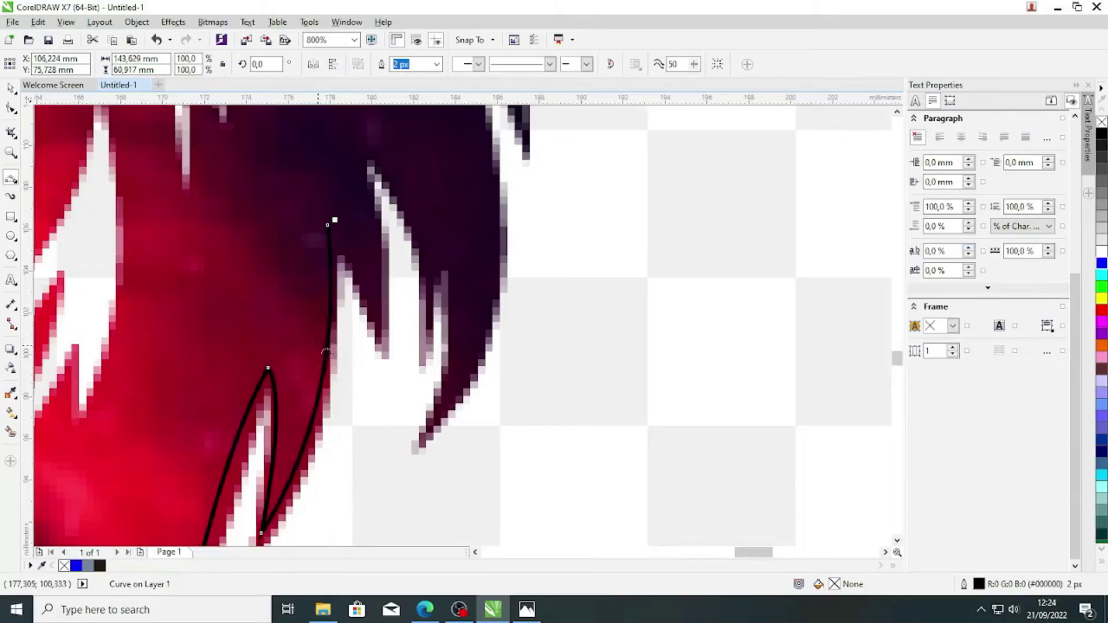
Step: Trace around the short dark spike and its notch, continuing down the inner side of the long curved dark tuft
{"action": "left_click_drag", "start_coordinate": [379, 335], "coordinate": [345, 130]}
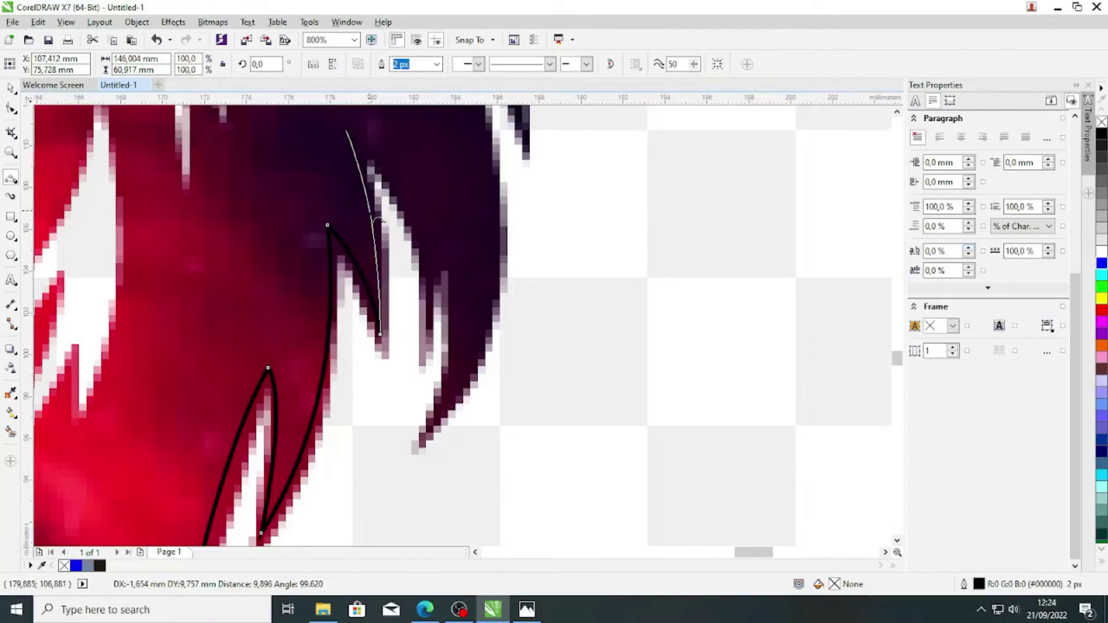
{"action": "left_click", "coordinate": [375, 217]}
{"action": "scroll", "coordinate": [370, 213], "scroll_direction": "down", "scroll_amount": 1}
{"action": "scroll", "coordinate": [375, 191], "scroll_direction": "up", "scroll_amount": 1}
{"action": "left_click_drag", "start_coordinate": [319, 167], "coordinate": [423, 440]}
{"action": "left_click", "coordinate": [424, 440]}
{"action": "scroll", "coordinate": [423, 442], "scroll_direction": "down", "scroll_amount": 2}
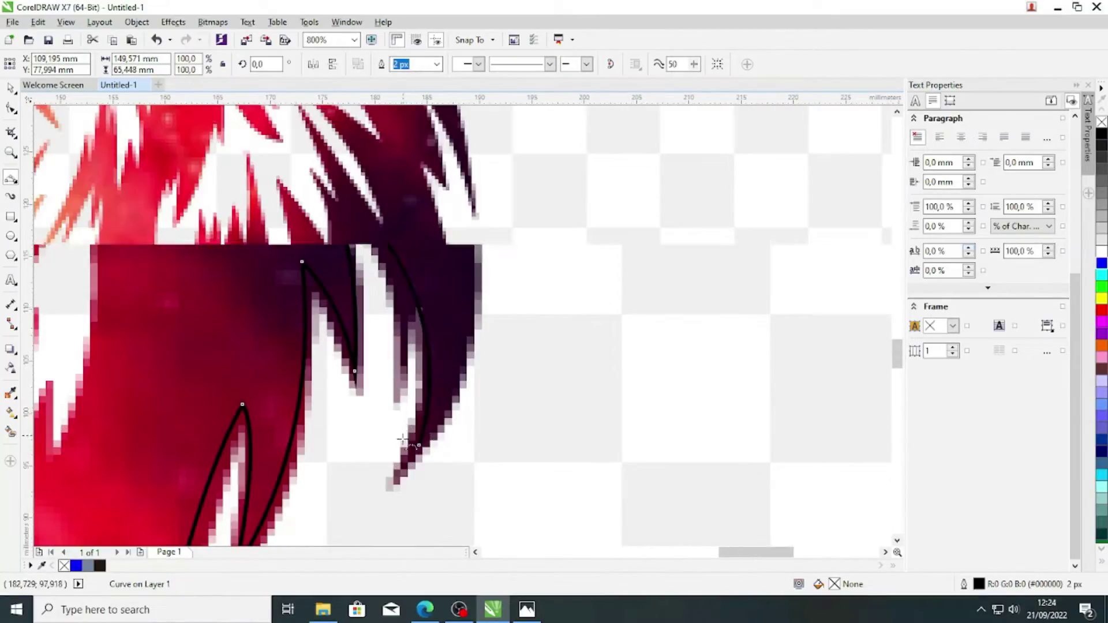
Step: Trace up the outer edge of the long dark tuft to its notch and down to the next spike's tip
{"action": "left_click", "coordinate": [433, 324]}
{"action": "scroll", "coordinate": [437, 241], "scroll_direction": "up", "scroll_amount": 2}
{"action": "mouse_move", "coordinate": [366, 258]}
{"action": "left_mouse_down"}
{"action": "mouse_move", "coordinate": [479, 403]}
{"action": "mouse_move", "coordinate": [488, 491]}
{"action": "left_mouse_up"}
{"action": "left_click", "coordinate": [449, 364]}
{"action": "scroll", "coordinate": [417, 328], "scroll_direction": "down", "scroll_amount": 3}
{"action": "scroll", "coordinate": [422, 312], "scroll_direction": "down", "scroll_amount": 2}
{"action": "scroll", "coordinate": [422, 312], "scroll_direction": "up", "scroll_amount": 4}
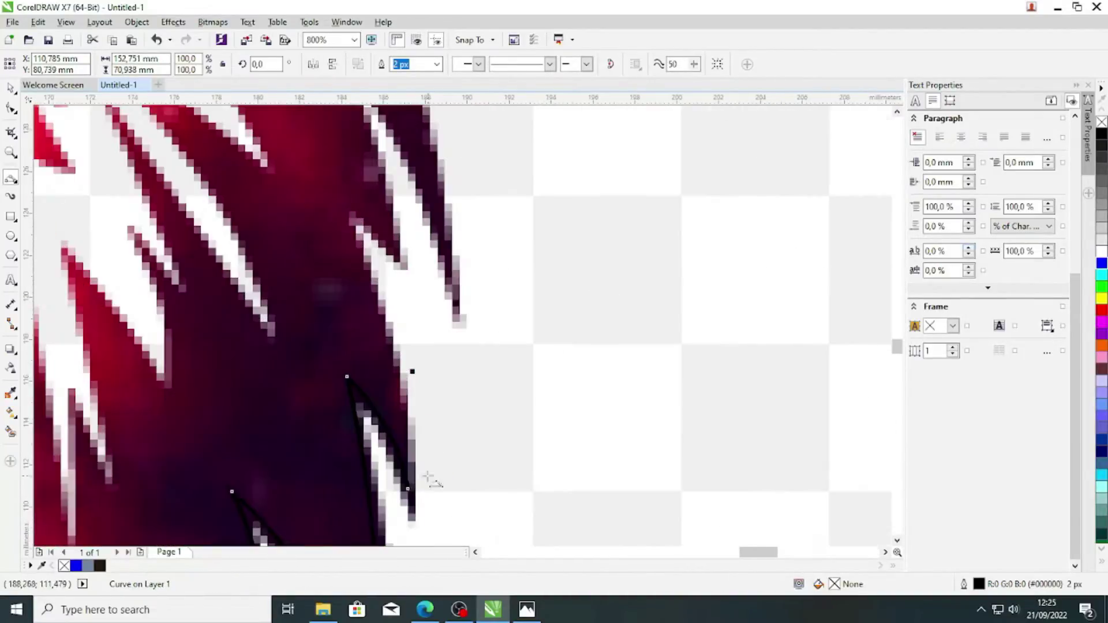
Step: Trace the mane's right edge upward around the short spike and the long narrow tuft above it
{"action": "left_click", "coordinate": [326, 194]}
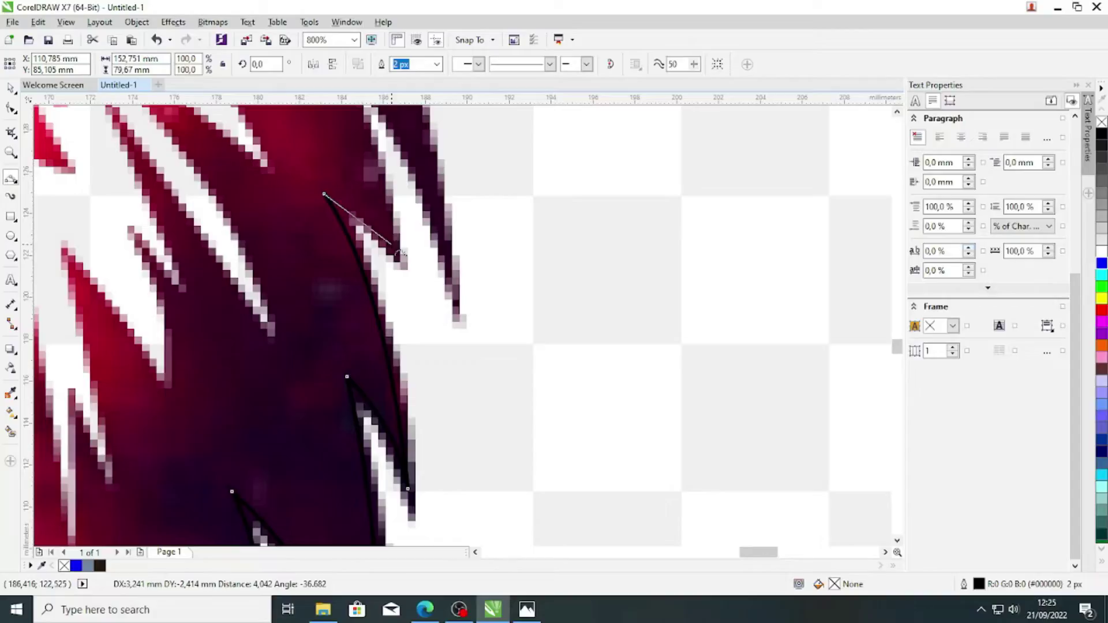
{"action": "left_click", "coordinate": [356, 209]}
{"action": "scroll", "coordinate": [364, 219], "scroll_direction": "down", "scroll_amount": 2}
{"action": "scroll", "coordinate": [347, 165], "scroll_direction": "up", "scroll_amount": 2}
{"action": "mouse_move", "coordinate": [459, 423]}
{"action": "left_mouse_down"}
{"action": "mouse_move", "coordinate": [380, 206]}
{"action": "mouse_move", "coordinate": [497, 365]}
{"action": "left_mouse_up"}
{"action": "left_click", "coordinate": [430, 302]}
{"action": "scroll", "coordinate": [482, 323], "scroll_direction": "down", "scroll_amount": 1}
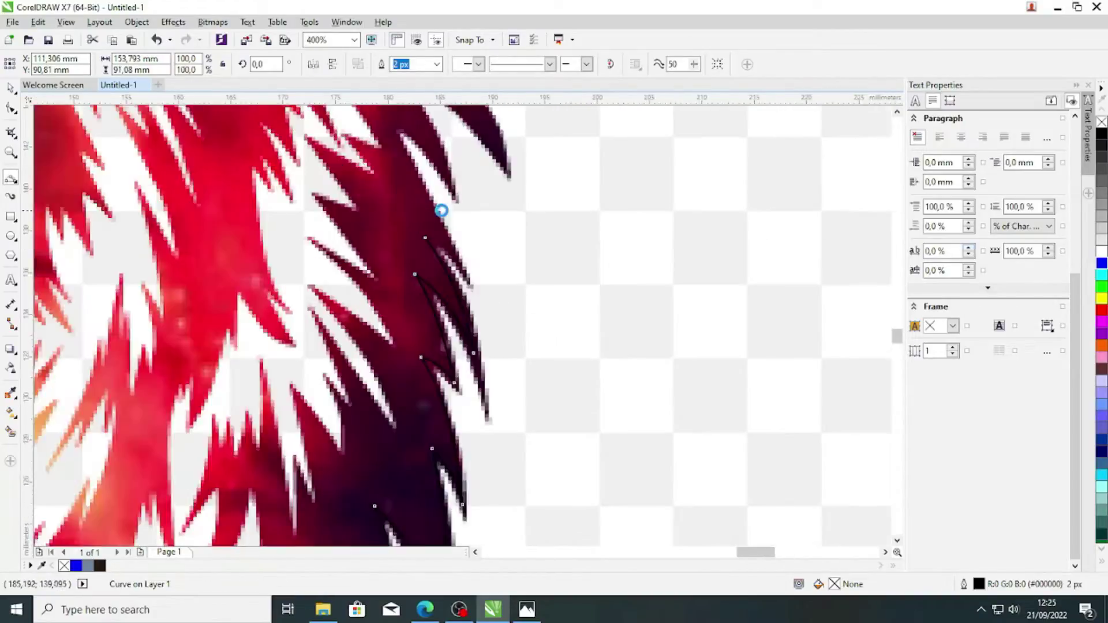
Step: Trace up to the next deep notch and around the dark red spike to the notch above it
{"action": "scroll", "coordinate": [489, 394], "scroll_direction": "up", "scroll_amount": 2}
{"action": "left_click", "coordinate": [497, 400]}
{"action": "scroll", "coordinate": [358, 121], "scroll_direction": "down", "scroll_amount": 1}
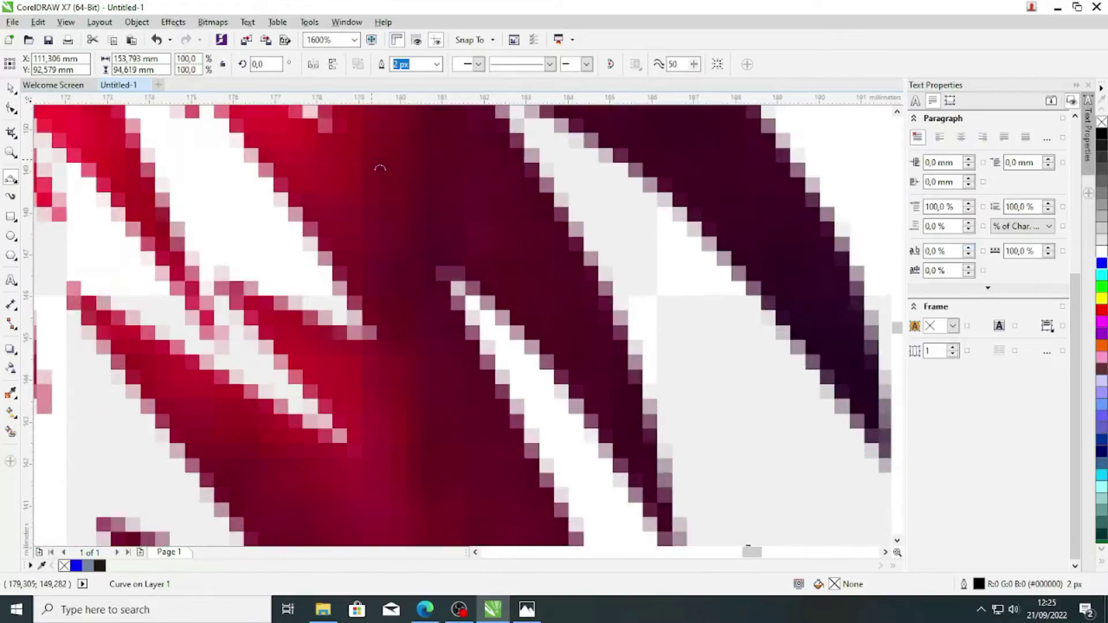
{"action": "left_click", "coordinate": [418, 269]}
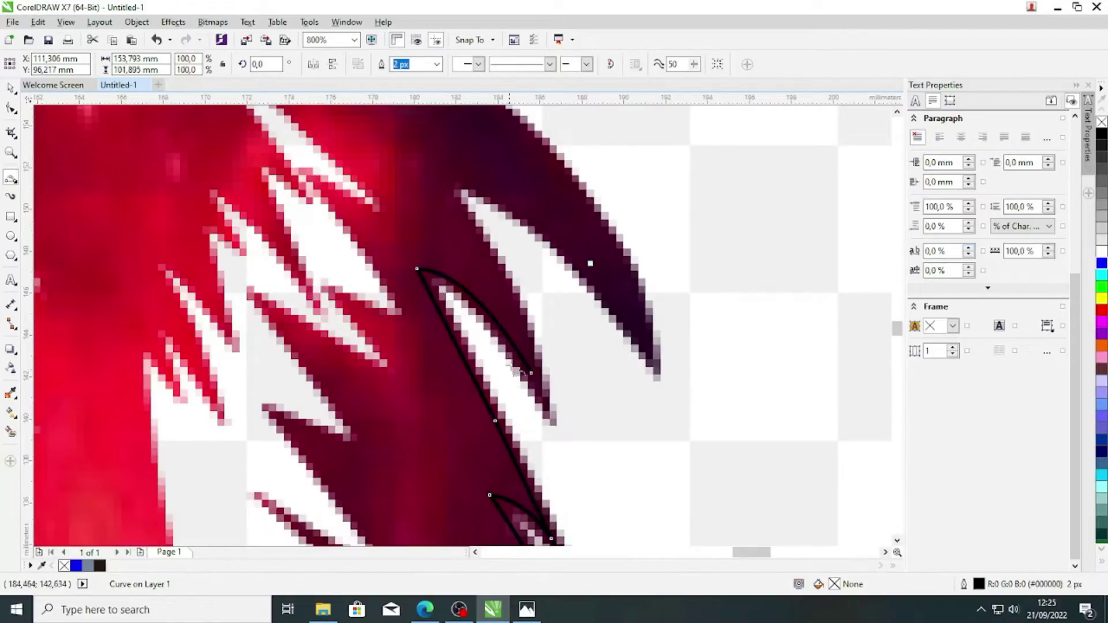
{"action": "left_click", "coordinate": [531, 373]}
{"action": "left_click", "coordinate": [418, 161]}
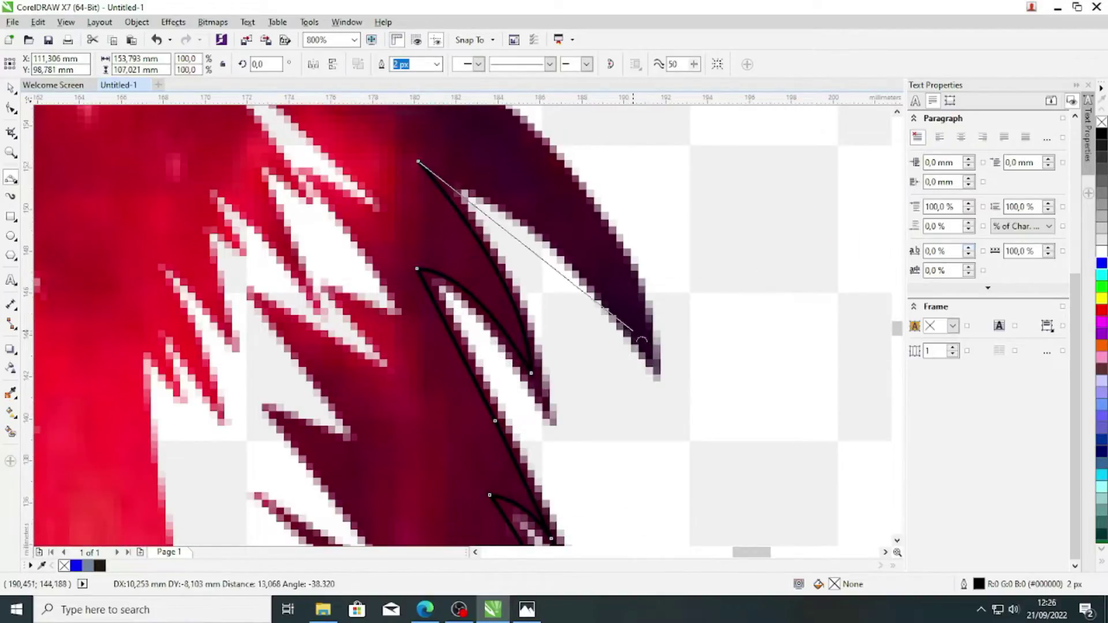
Step: Trace both sides of the large curved dark tuft on the right side of the mane
{"action": "left_click", "coordinate": [547, 232]}
{"action": "scroll", "coordinate": [646, 425], "scroll_direction": "down", "scroll_amount": 1}
{"action": "scroll", "coordinate": [616, 327], "scroll_direction": "up", "scroll_amount": 2}
{"action": "mouse_move", "coordinate": [706, 524]}
{"action": "left_mouse_down"}
{"action": "mouse_move", "coordinate": [388, 161]}
{"action": "mouse_move", "coordinate": [262, 172]}
{"action": "left_mouse_up"}
{"action": "left_click", "coordinate": [538, 432]}
{"action": "scroll", "coordinate": [538, 432], "scroll_direction": "down", "scroll_amount": 1}
{"action": "scroll", "coordinate": [445, 315], "scroll_direction": "up", "scroll_amount": 1}
{"action": "mouse_move", "coordinate": [355, 288]}
{"action": "left_mouse_down"}
{"action": "mouse_move", "coordinate": [517, 328]}
{"action": "mouse_move", "coordinate": [726, 343]}
{"action": "left_mouse_up"}
{"action": "left_click", "coordinate": [487, 291]}
{"action": "key", "text": "ctrl+z"}
Step: Adjust the outline's end at the notch with the Shape tool and trace the next long tuft with 3-point curves
{"action": "left_click", "coordinate": [8, 108]}
{"action": "mouse_move", "coordinate": [355, 288]}
{"action": "left_mouse_down"}
{"action": "mouse_move", "coordinate": [330, 254]}
{"action": "mouse_move", "coordinate": [718, 344]}
{"action": "mouse_move", "coordinate": [346, 130]}
{"action": "mouse_move", "coordinate": [333, 154]}
{"action": "left_mouse_up"}
{"action": "left_click", "coordinate": [7, 175]}
{"action": "left_click", "coordinate": [733, 342]}
{"action": "left_click", "coordinate": [478, 277]}
{"action": "scroll", "coordinate": [367, 282], "scroll_direction": "down", "scroll_amount": 1}
{"action": "scroll", "coordinate": [341, 200], "scroll_direction": "up", "scroll_amount": 2}
Step: Trace the small tuft, the long concave red edge above it, and both sides of the following spike
{"action": "left_click_drag", "start_coordinate": [399, 291], "coordinate": [765, 366]}
{"action": "scroll", "coordinate": [768, 383], "scroll_direction": "down", "scroll_amount": 2}
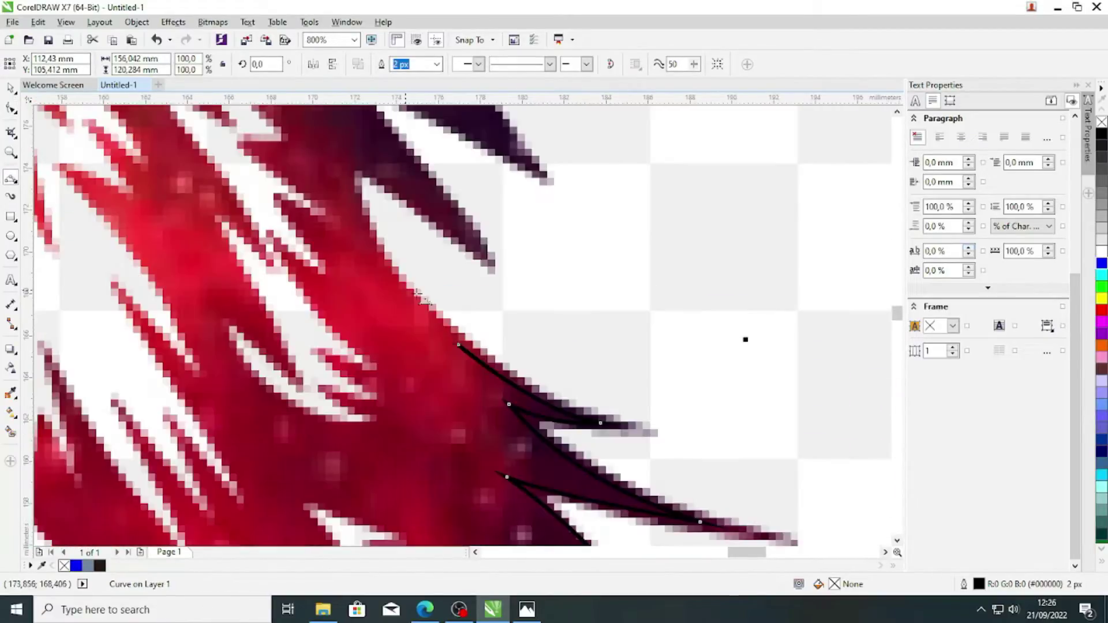
{"action": "left_click_drag", "start_coordinate": [428, 254], "coordinate": [458, 281]}
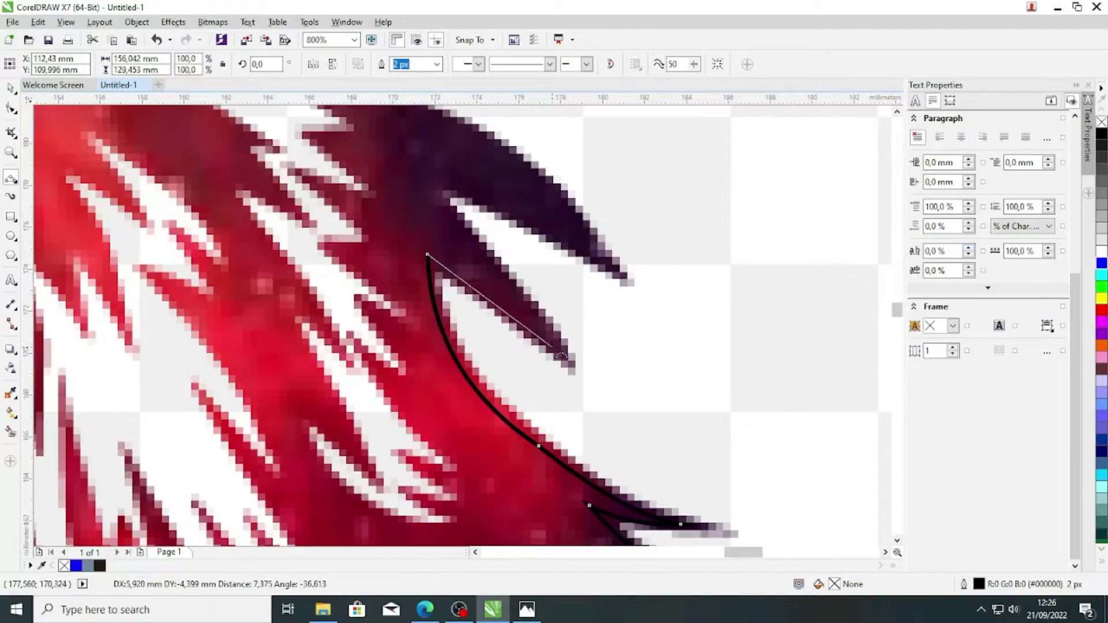
{"action": "left_click", "coordinate": [430, 185]}
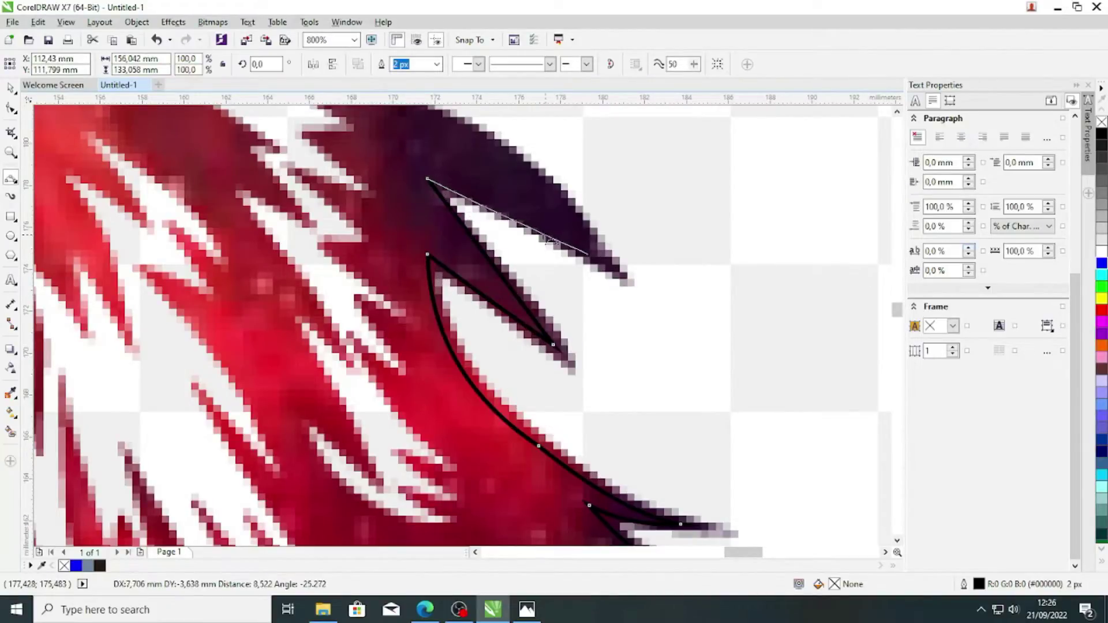
{"action": "scroll", "coordinate": [698, 392], "scroll_direction": "up", "scroll_amount": 1}
{"action": "left_click_drag", "start_coordinate": [778, 542], "coordinate": [250, 153]}
{"action": "left_click", "coordinate": [616, 417]}
{"action": "key", "text": "ctrl+z"}
Step: Retrace the outer edge of the broad dark tuft with a new 3-point curve segment
{"action": "scroll", "coordinate": [680, 413], "scroll_direction": "down", "scroll_amount": 1}
{"action": "scroll", "coordinate": [725, 477], "scroll_direction": "up", "scroll_amount": 1}
{"action": "left_click_drag", "start_coordinate": [733, 478], "coordinate": [355, 171]}
{"action": "left_click", "coordinate": [591, 299]}
{"action": "scroll", "coordinate": [591, 298], "scroll_direction": "down", "scroll_amount": 3}
{"action": "scroll", "coordinate": [552, 269], "scroll_direction": "up", "scroll_amount": 3}
Step: Trace the short horizontal spike and the underside of the upswept tuft above it to its tip
{"action": "left_click_drag", "start_coordinate": [632, 376], "coordinate": [490, 304]}
{"action": "left_click", "coordinate": [549, 293]}
{"action": "left_click_drag", "start_coordinate": [689, 256], "coordinate": [568, 179]}
{"action": "left_click", "coordinate": [534, 247]}
{"action": "scroll", "coordinate": [506, 223], "scroll_direction": "down", "scroll_amount": 2}
{"action": "left_click", "coordinate": [532, 205]}
{"action": "scroll", "coordinate": [520, 182], "scroll_direction": "up", "scroll_amount": 2}
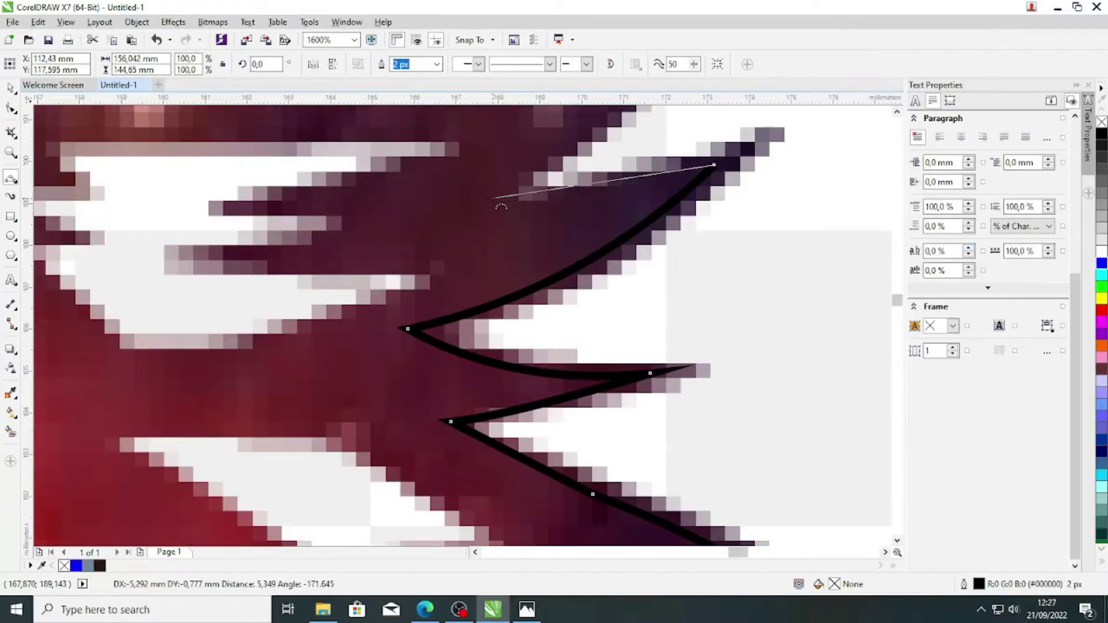
Step: Trace from the upswept tuft's tip into the notch and around the longer upswept tuft above it
{"action": "left_click_drag", "start_coordinate": [494, 199], "coordinate": [492, 200]}
{"action": "left_click", "coordinate": [583, 194]}
{"action": "scroll", "coordinate": [578, 190], "scroll_direction": "down", "scroll_amount": 2}
{"action": "scroll", "coordinate": [569, 136], "scroll_direction": "up", "scroll_amount": 2}
{"action": "left_click_drag", "start_coordinate": [493, 371], "coordinate": [213, 285]}
{"action": "left_click", "coordinate": [627, 286]}
{"action": "left_click", "coordinate": [214, 285]}
{"action": "scroll", "coordinate": [503, 292], "scroll_direction": "down", "scroll_amount": 5}
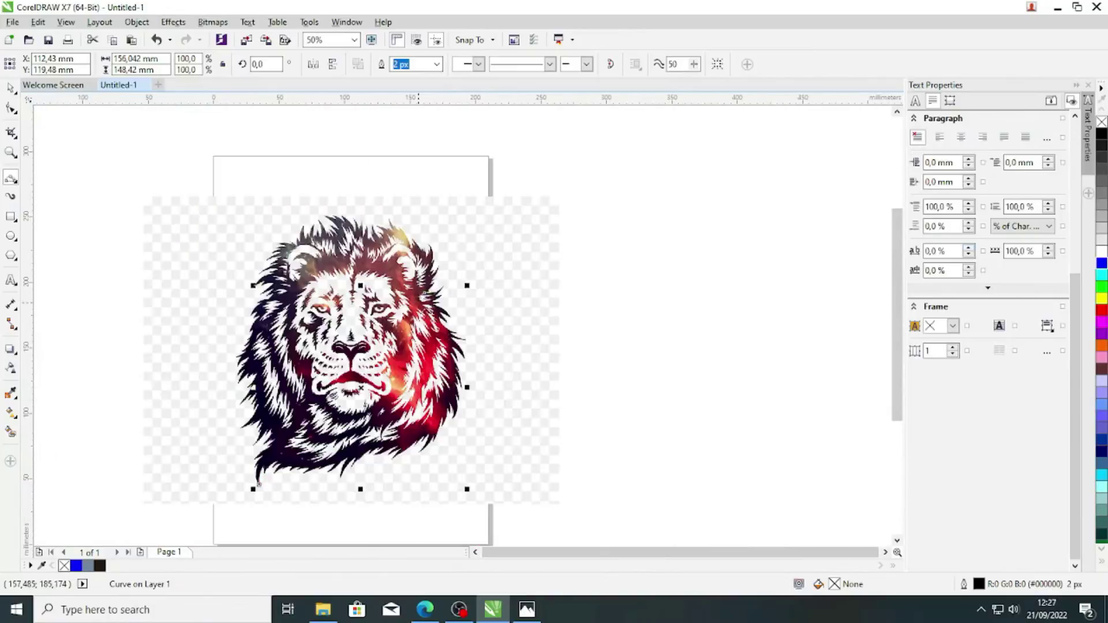
{"action": "scroll", "coordinate": [420, 303], "scroll_direction": "up", "scroll_amount": 5}
{"action": "scroll", "coordinate": [577, 338], "scroll_direction": "down", "scroll_amount": 1}
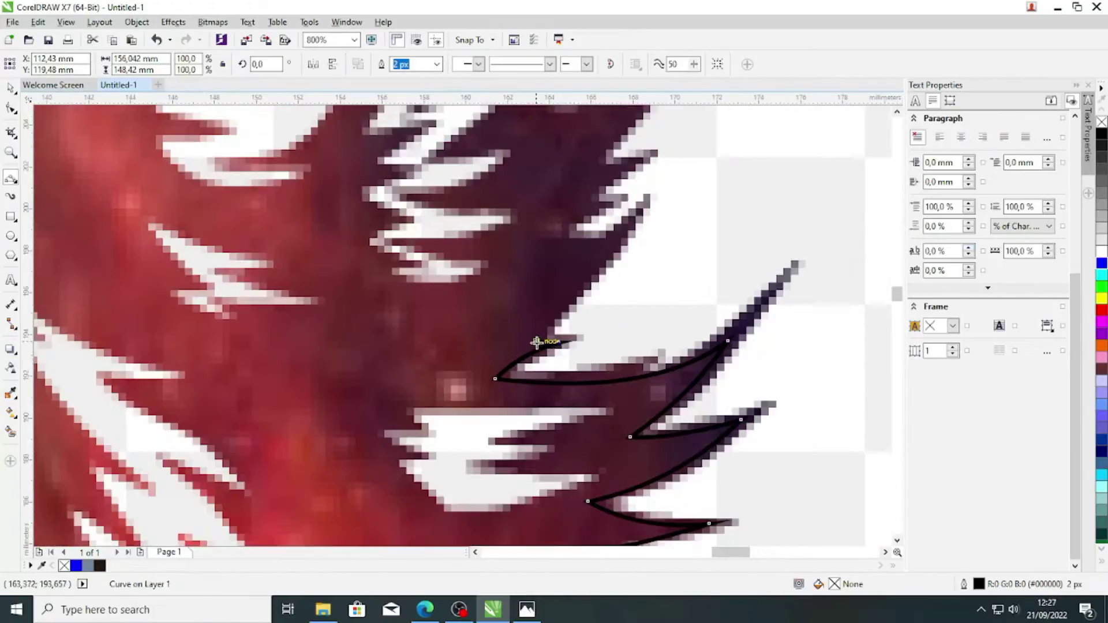
Step: Trace the slanted mane edge and the small stepped spikes just above the long upswept tuft
{"action": "left_click", "coordinate": [584, 286]}
{"action": "left_click_drag", "start_coordinate": [629, 218], "coordinate": [560, 232]}
{"action": "left_click", "coordinate": [587, 242]}
{"action": "scroll", "coordinate": [560, 278], "scroll_direction": "down", "scroll_amount": 2}
{"action": "scroll", "coordinate": [562, 269], "scroll_direction": "up", "scroll_amount": 2}
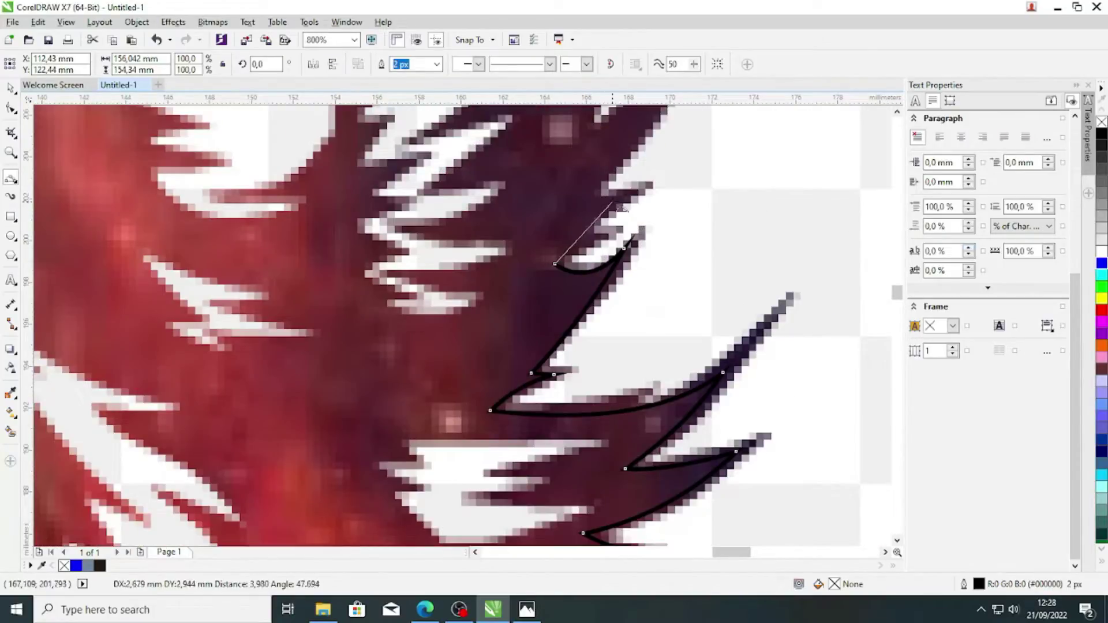
{"action": "scroll", "coordinate": [594, 231], "scroll_direction": "up", "scroll_amount": 1}
{"action": "left_click", "coordinate": [595, 237]}
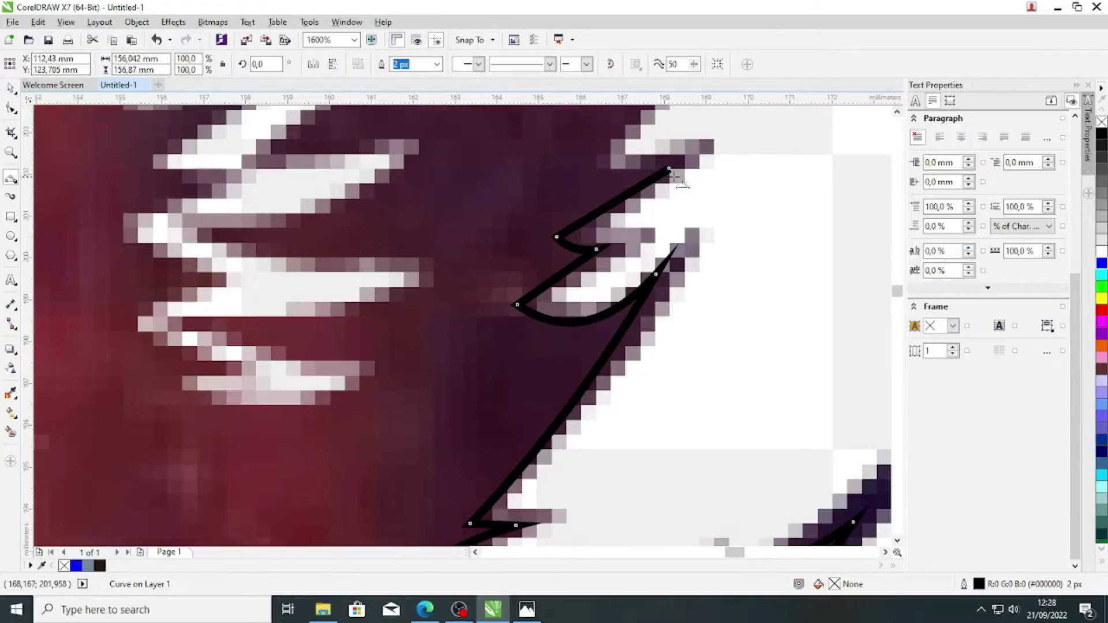
Step: Trace the outer and inner sides of the tall curved tuft beside the lion's right-hand ear
{"action": "scroll", "coordinate": [566, 196], "scroll_direction": "down", "scroll_amount": 5}
{"action": "scroll", "coordinate": [544, 286], "scroll_direction": "up", "scroll_amount": 2}
{"action": "scroll", "coordinate": [544, 285], "scroll_direction": "up", "scroll_amount": 1}
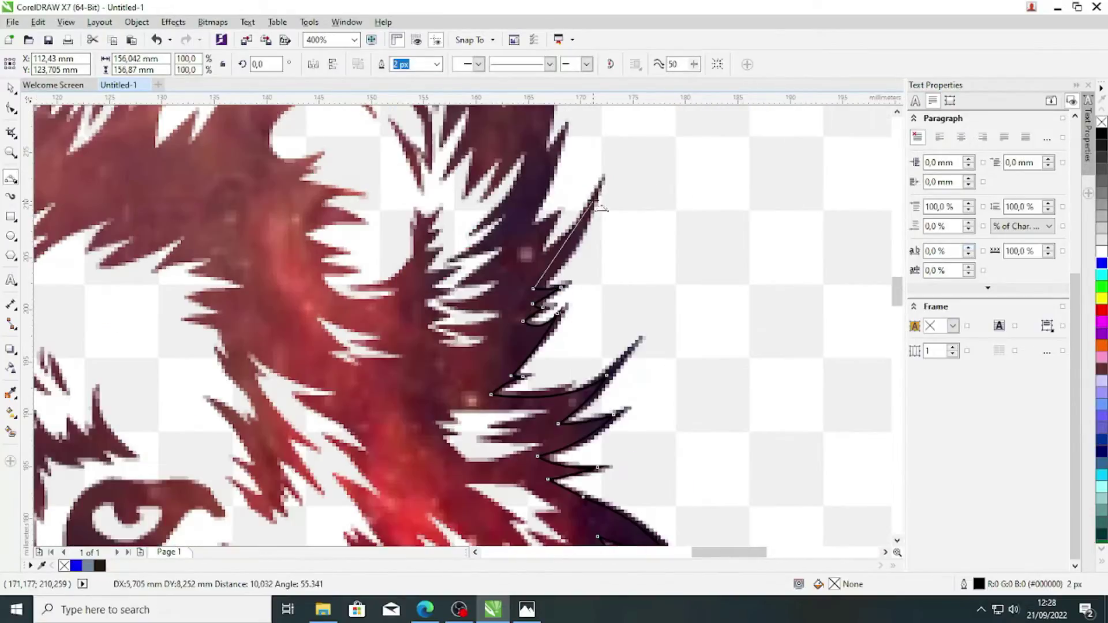
{"action": "scroll", "coordinate": [572, 242], "scroll_direction": "down", "scroll_amount": 2}
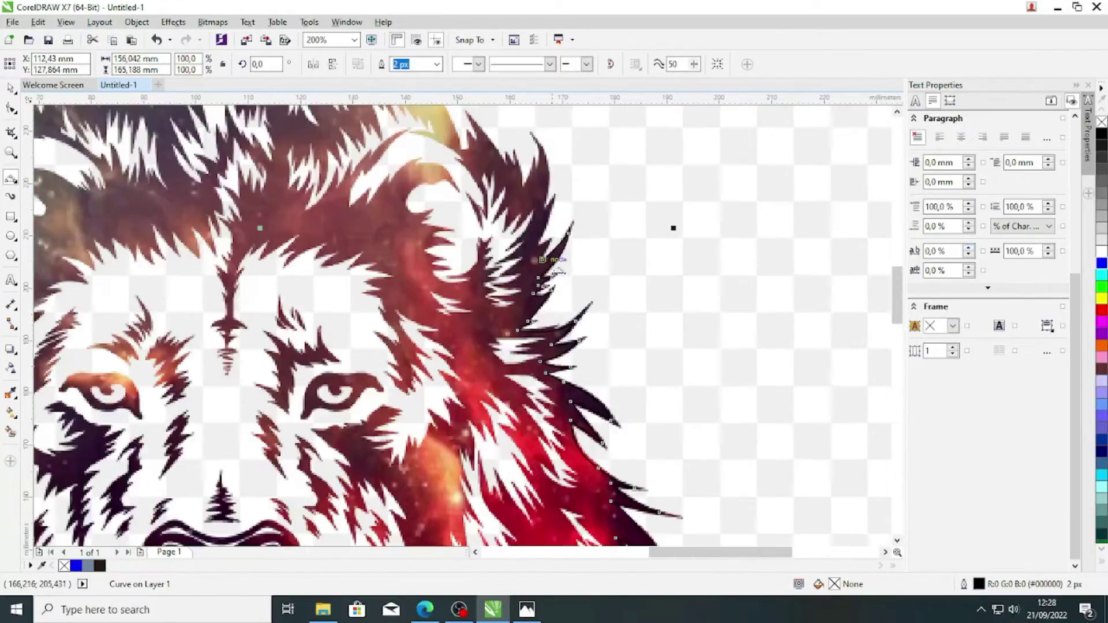
{"action": "scroll", "coordinate": [670, 225], "scroll_direction": "up", "scroll_amount": 4}
{"action": "scroll", "coordinate": [476, 318], "scroll_direction": "down", "scroll_amount": 1}
{"action": "scroll", "coordinate": [476, 318], "scroll_direction": "up", "scroll_amount": 1}
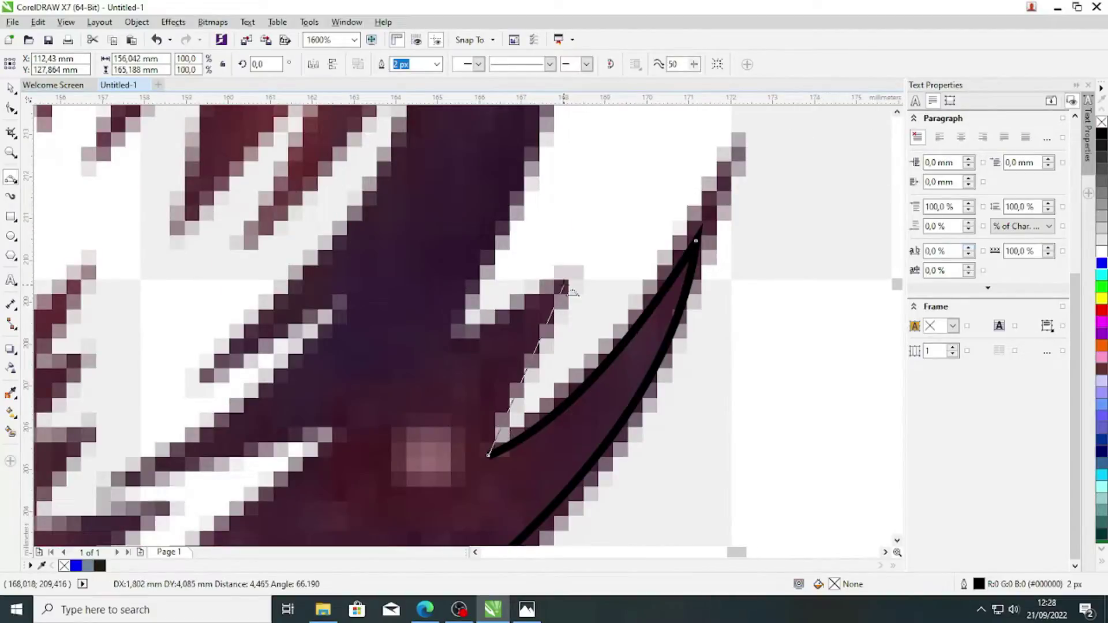
Step: Trace the small spike above the tall curved tuft and continue up around the next narrow spike to its notch
{"action": "left_click", "coordinate": [504, 321]}
{"action": "scroll", "coordinate": [472, 345], "scroll_direction": "down", "scroll_amount": 2}
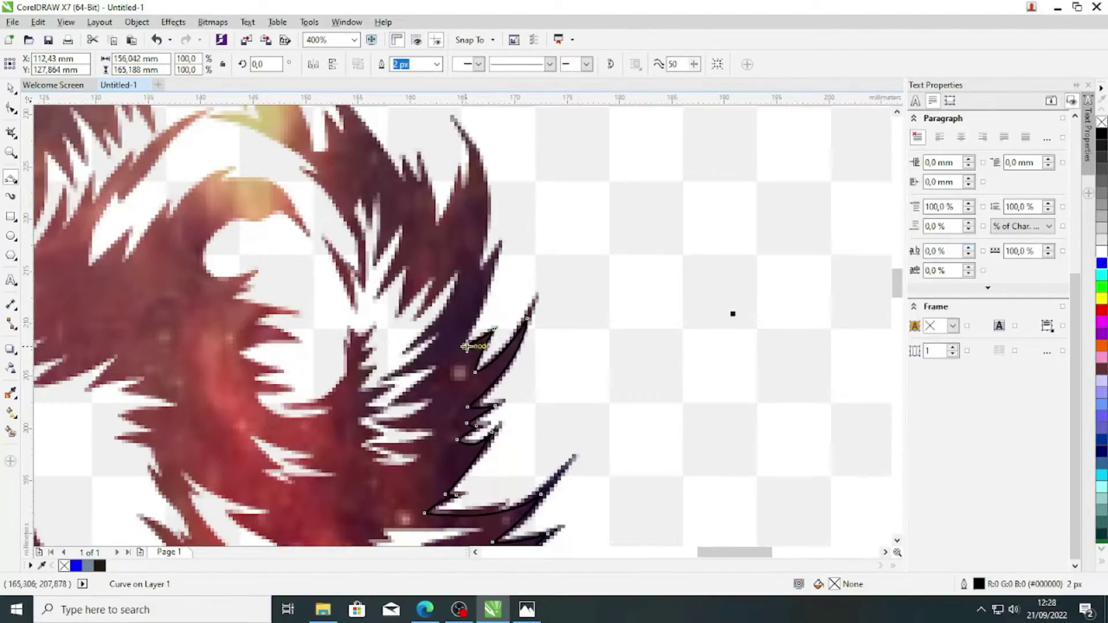
{"action": "left_click", "coordinate": [506, 253]}
{"action": "scroll", "coordinate": [505, 252], "scroll_direction": "up", "scroll_amount": 1}
{"action": "left_click", "coordinate": [486, 260]}
{"action": "scroll", "coordinate": [485, 260], "scroll_direction": "down", "scroll_amount": 1}
{"action": "scroll", "coordinate": [508, 151], "scroll_direction": "up", "scroll_amount": 1}
Step: Trace the long outer edge of the upper-right tuft to its tip and back down its inner side
{"action": "mouse_move", "coordinate": [445, 387]}
{"action": "left_mouse_down"}
{"action": "mouse_move", "coordinate": [412, 152]}
{"action": "mouse_move", "coordinate": [428, 171]}
{"action": "left_mouse_up"}
{"action": "left_click", "coordinate": [458, 293]}
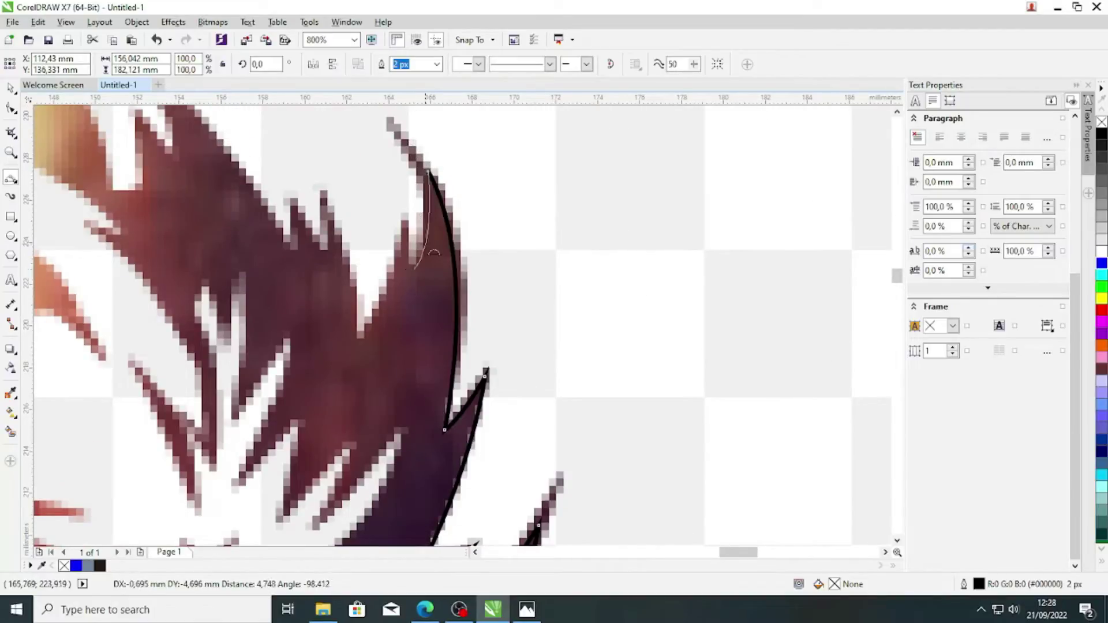
{"action": "scroll", "coordinate": [414, 267], "scroll_direction": "up", "scroll_amount": 1}
{"action": "left_click", "coordinate": [415, 267]}
{"action": "left_click", "coordinate": [401, 396]}
Step: Trace the deep V-shaped gap and the small twin spikes next to the upper-right tuft
{"action": "scroll", "coordinate": [420, 396], "scroll_direction": "down", "scroll_amount": 1}
{"action": "scroll", "coordinate": [340, 379], "scroll_direction": "up", "scroll_amount": 1}
{"action": "mouse_move", "coordinate": [394, 445]}
{"action": "left_mouse_down"}
{"action": "mouse_move", "coordinate": [350, 206]}
{"action": "mouse_move", "coordinate": [293, 221]}
{"action": "left_mouse_up"}
{"action": "left_click", "coordinate": [386, 291]}
{"action": "left_click", "coordinate": [340, 277]}
{"action": "scroll", "coordinate": [302, 234], "scroll_direction": "down", "scroll_amount": 1}
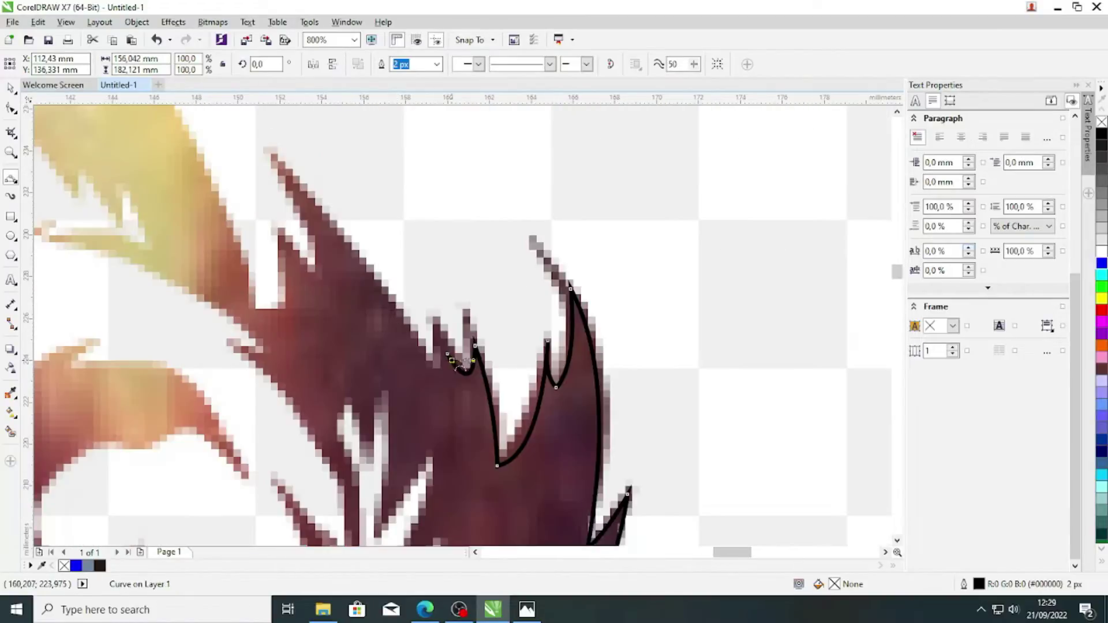
Step: Trace the slanted dark red tuft to its tip, then its inner notch and the small spike beside it
{"action": "left_click", "coordinate": [351, 252]}
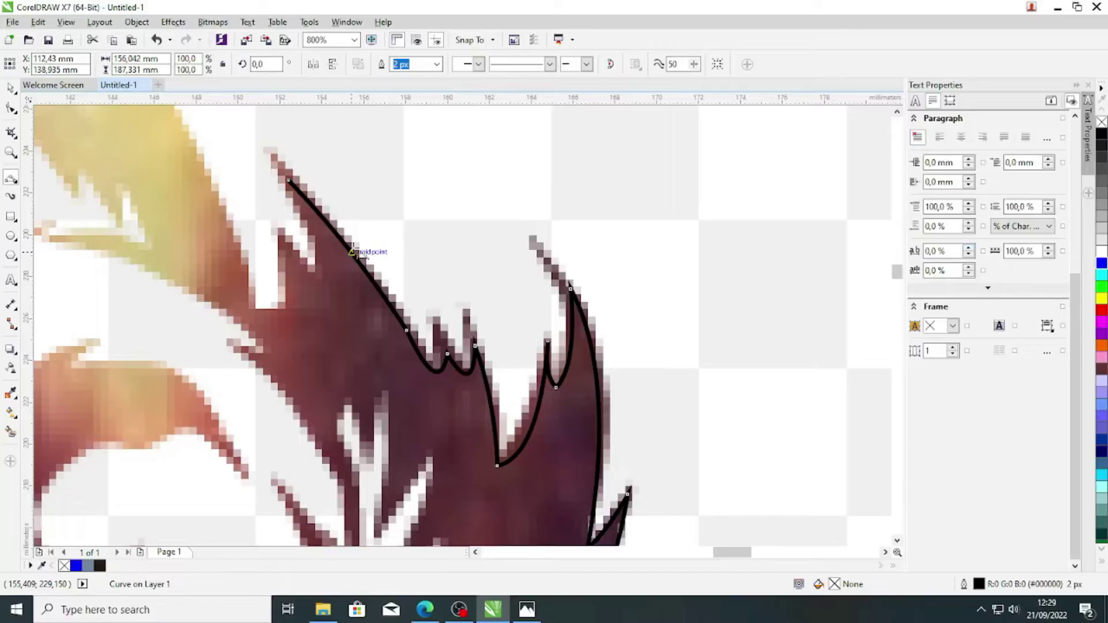
{"action": "left_click", "coordinate": [319, 276]}
{"action": "scroll", "coordinate": [319, 276], "scroll_direction": "up", "scroll_amount": 1}
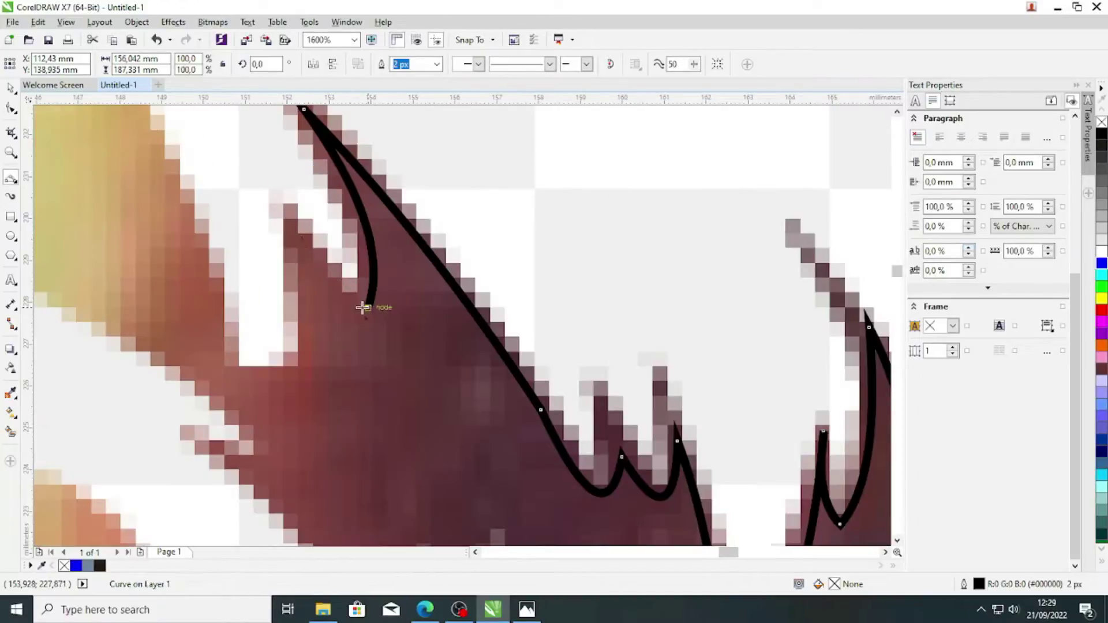
{"action": "left_click", "coordinate": [320, 275]}
{"action": "mouse_move", "coordinate": [302, 242]}
{"action": "left_mouse_down"}
{"action": "mouse_move", "coordinate": [278, 392]}
{"action": "mouse_move", "coordinate": [298, 388]}
{"action": "left_mouse_up"}
{"action": "left_click", "coordinate": [306, 352]}
{"action": "scroll", "coordinate": [306, 351], "scroll_direction": "down", "scroll_amount": 1}
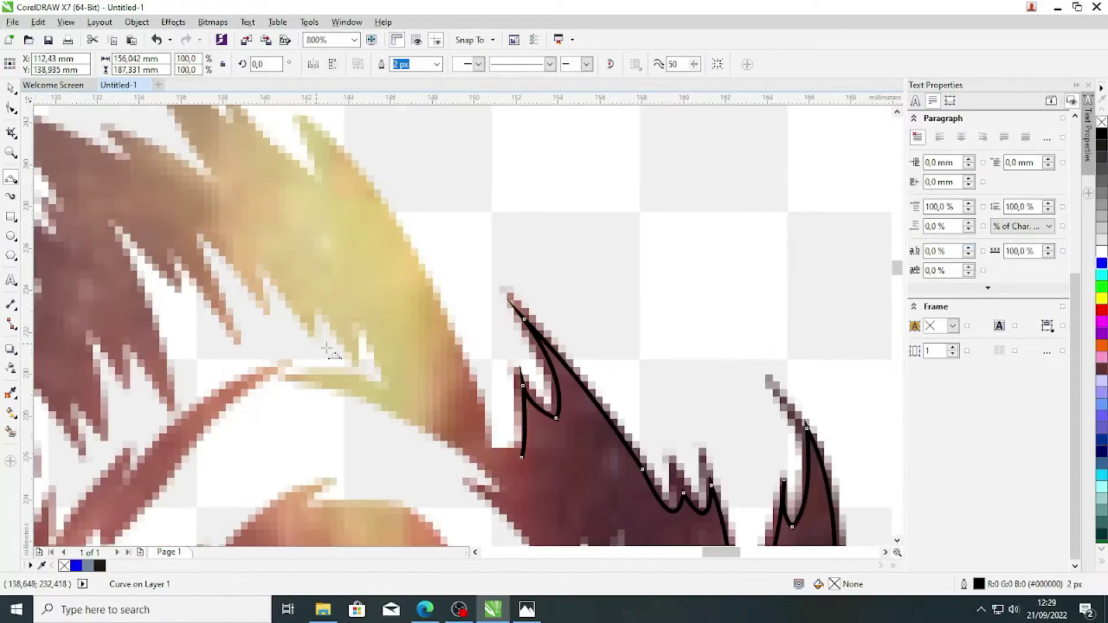
Step: Trace the rounded gap beside the golden lock and follow the lock's outer edge up to its tip
{"action": "left_click_drag", "start_coordinate": [474, 414], "coordinate": [474, 401]}
{"action": "left_click", "coordinate": [486, 449]}
{"action": "scroll", "coordinate": [486, 445], "scroll_direction": "down", "scroll_amount": 4}
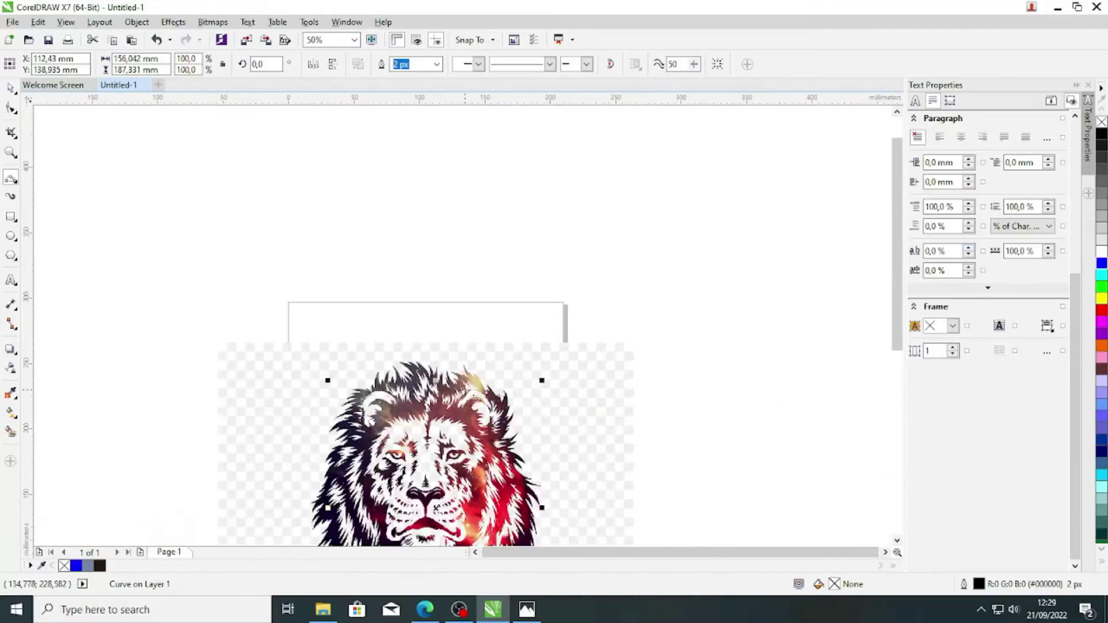
{"action": "scroll", "coordinate": [440, 422], "scroll_direction": "up", "scroll_amount": 4}
{"action": "left_click_drag", "start_coordinate": [566, 207], "coordinate": [576, 218]}
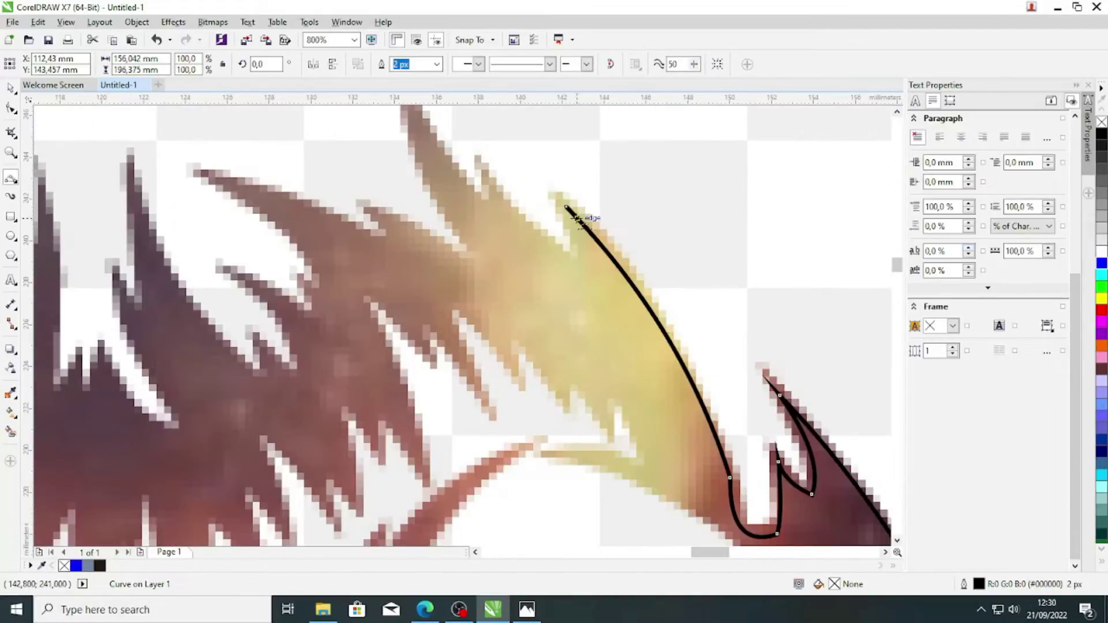
Step: Trace the golden lock's notch and the tall pointed tuft next to it, reaching the small spike on the brown tuft
{"action": "left_click", "coordinate": [588, 272]}
{"action": "left_click", "coordinate": [493, 186]}
{"action": "scroll", "coordinate": [492, 186], "scroll_direction": "down", "scroll_amount": 3}
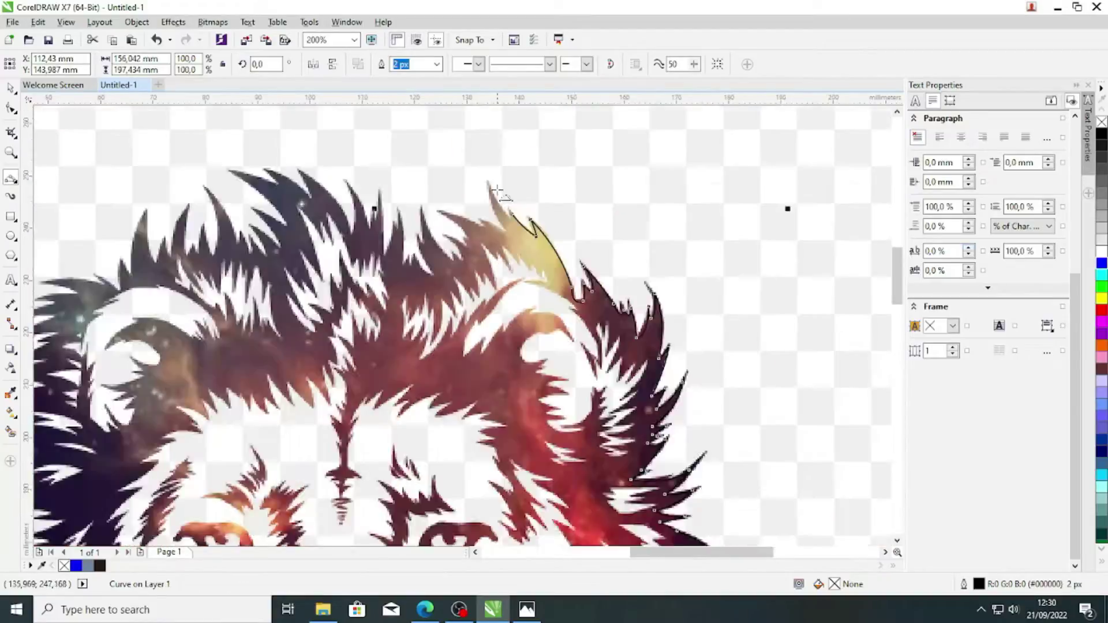
{"action": "scroll", "coordinate": [490, 215], "scroll_direction": "up", "scroll_amount": 2}
{"action": "left_click", "coordinate": [485, 194]}
{"action": "left_click", "coordinate": [529, 287]}
{"action": "left_click", "coordinate": [469, 260]}
{"action": "scroll", "coordinate": [468, 260], "scroll_direction": "up", "scroll_amount": 2}
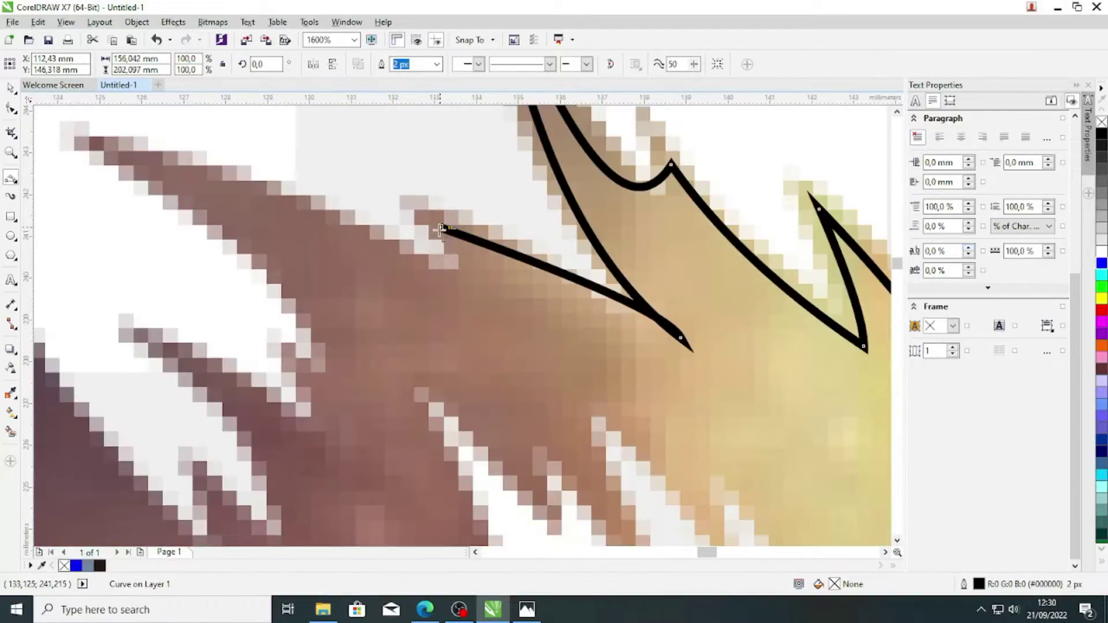
Step: Trace the long brown tuft's upper edge to its tip and its curved underside to the notch
{"action": "left_click", "coordinate": [239, 190]}
{"action": "left_click_drag", "start_coordinate": [146, 167], "coordinate": [313, 374]}
{"action": "left_click", "coordinate": [334, 273]}
{"action": "scroll", "coordinate": [335, 273], "scroll_direction": "down", "scroll_amount": 2}
{"action": "scroll", "coordinate": [397, 333], "scroll_direction": "up", "scroll_amount": 2}
Step: Trace the two small spikes beneath the long brown tuft and extend the outline into the gap below them
{"action": "left_click", "coordinate": [405, 299]}
{"action": "scroll", "coordinate": [416, 312], "scroll_direction": "down", "scroll_amount": 2}
{"action": "scroll", "coordinate": [404, 306], "scroll_direction": "up", "scroll_amount": 2}
{"action": "left_click", "coordinate": [537, 483]}
{"action": "scroll", "coordinate": [537, 483], "scroll_direction": "down", "scroll_amount": 1}
{"action": "scroll", "coordinate": [537, 482], "scroll_direction": "left", "scroll_amount": 1}
{"action": "left_click", "coordinate": [497, 340]}
{"action": "left_click", "coordinate": [494, 403]}
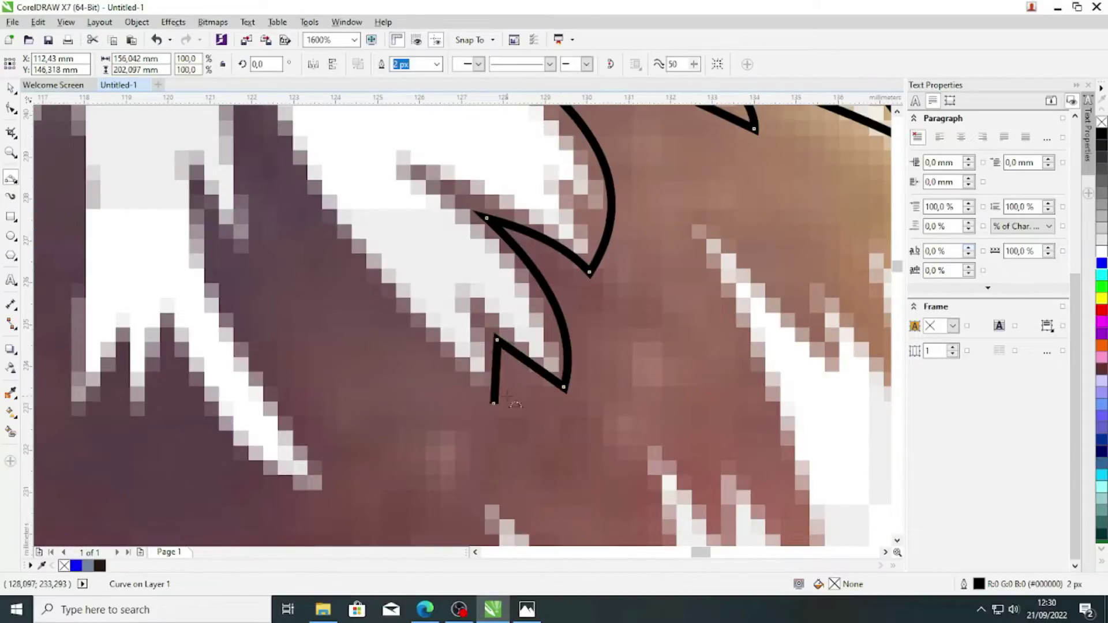
{"action": "scroll", "coordinate": [506, 397], "scroll_direction": "down", "scroll_amount": 1}
{"action": "scroll", "coordinate": [535, 393], "scroll_direction": "left", "scroll_amount": 1}
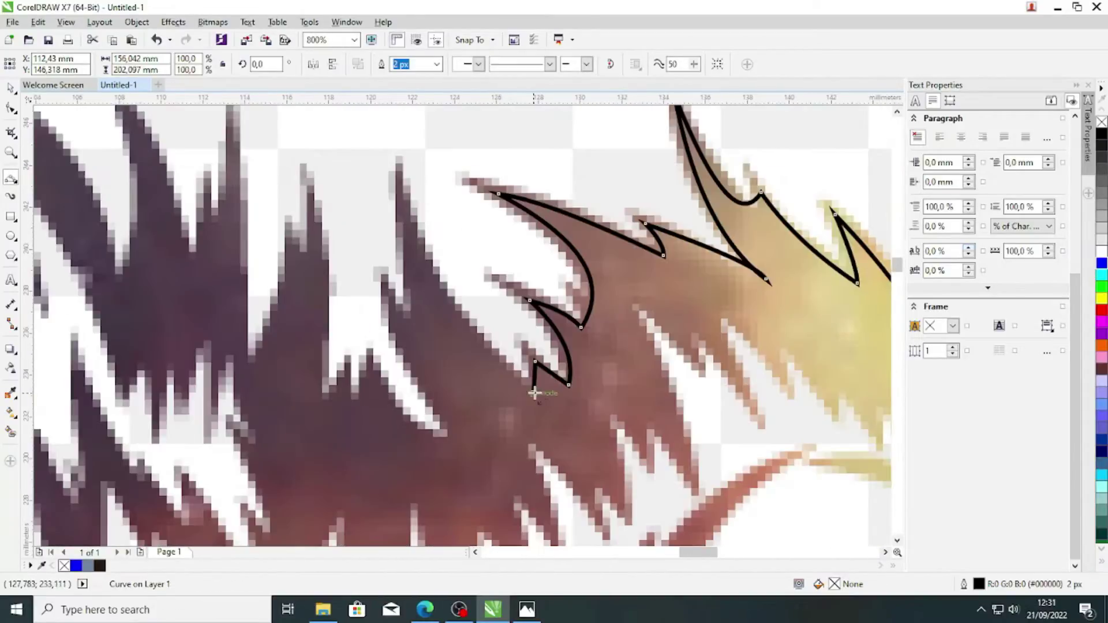
Step: Trace the tall dark spike and the small spike on its side, then curve the outline down into the gap below
{"action": "left_click", "coordinate": [406, 206]}
{"action": "left_click", "coordinate": [419, 332]}
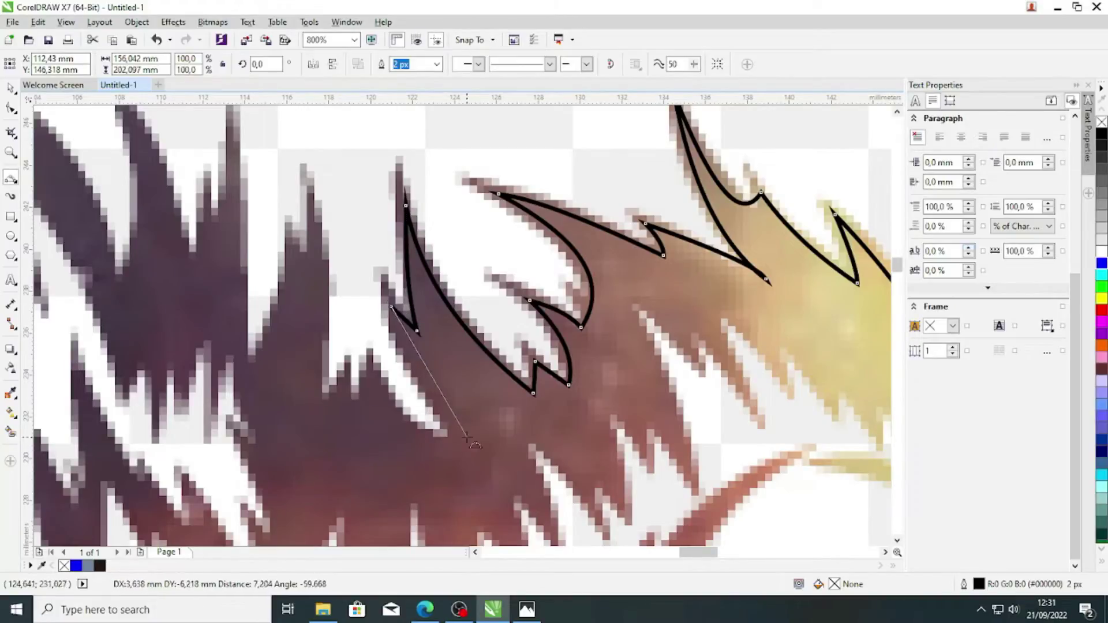
{"action": "left_click", "coordinate": [467, 439]}
Step: Trace the two small spikes in the gap beside the tall dark spike and extend the outline to the notch beyond them
{"action": "scroll", "coordinate": [468, 439], "scroll_direction": "down", "scroll_amount": 1}
{"action": "scroll", "coordinate": [587, 354], "scroll_direction": "up", "scroll_amount": 1}
{"action": "left_click_drag", "start_coordinate": [538, 344], "coordinate": [537, 343]}
{"action": "scroll", "coordinate": [488, 289], "scroll_direction": "up", "scroll_amount": 1}
{"action": "left_click", "coordinate": [480, 362]}
{"action": "scroll", "coordinate": [413, 366], "scroll_direction": "down", "scroll_amount": 2}
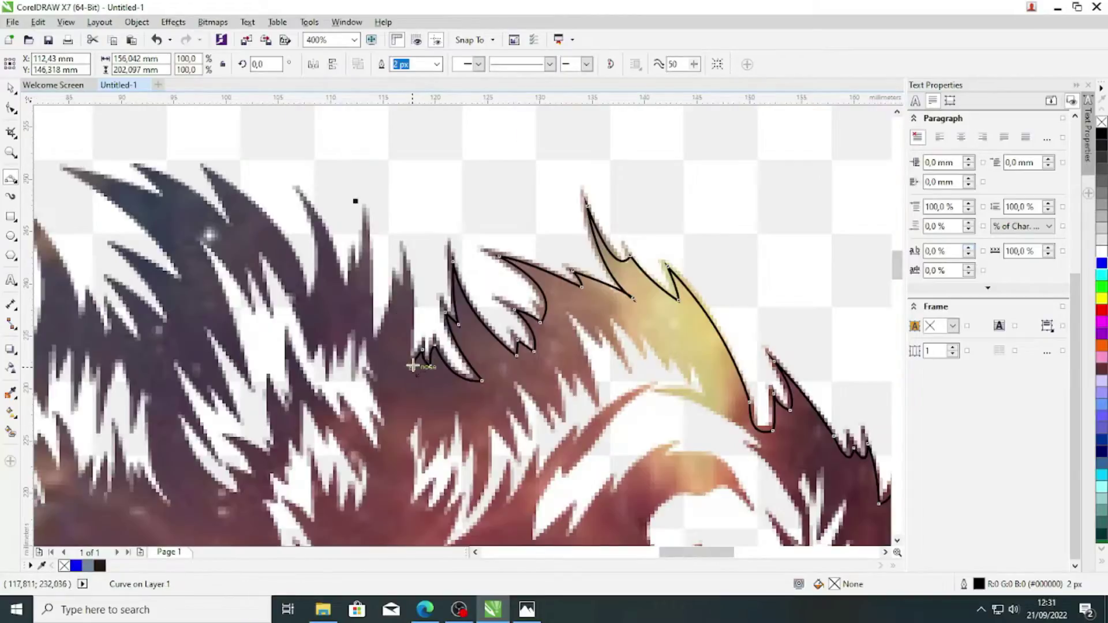
Step: Trace the narrow purple spike with its short side spike and curve the outline down to the deep notch next to it
{"action": "left_click", "coordinate": [406, 309]}
{"action": "scroll", "coordinate": [398, 281], "scroll_direction": "up", "scroll_amount": 1}
{"action": "scroll", "coordinate": [402, 271], "scroll_direction": "up", "scroll_amount": 1}
{"action": "left_click_drag", "start_coordinate": [423, 256], "coordinate": [386, 398]}
{"action": "left_click", "coordinate": [400, 336]}
{"action": "scroll", "coordinate": [400, 338], "scroll_direction": "down", "scroll_amount": 2}
{"action": "scroll", "coordinate": [379, 354], "scroll_direction": "up", "scroll_amount": 1}
{"action": "scroll", "coordinate": [439, 427], "scroll_direction": "up", "scroll_amount": 1}
{"action": "scroll", "coordinate": [470, 458], "scroll_direction": "down", "scroll_amount": 1}
{"action": "left_click", "coordinate": [470, 459]}
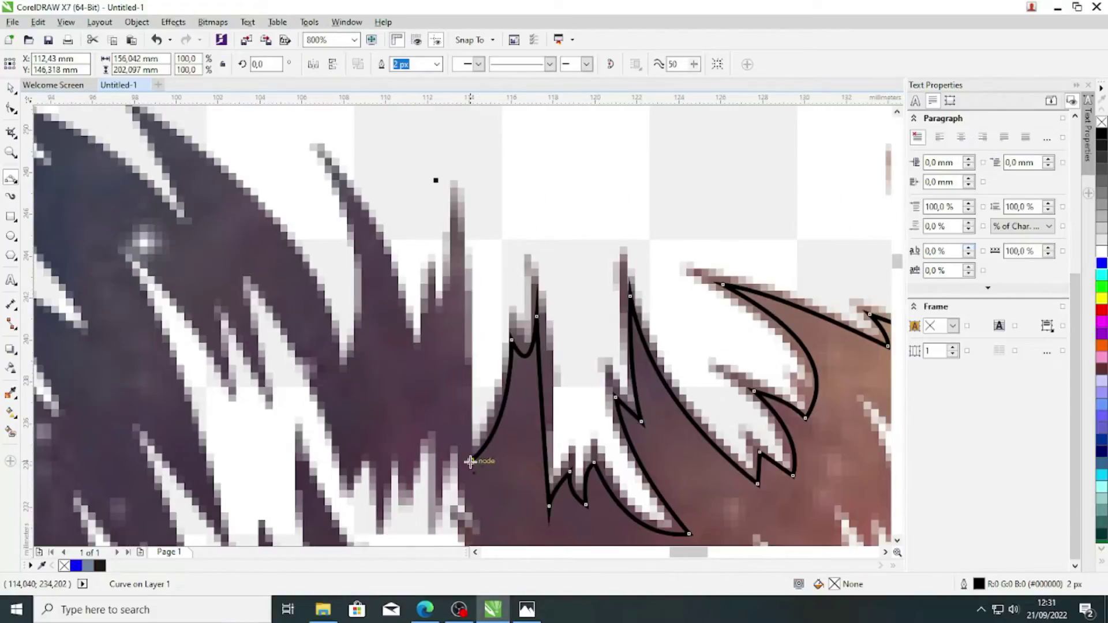
Step: Trace the tall thin spike and the neighbouring pointed tuft, following its curved inner edge into the deep gap
{"action": "left_click", "coordinate": [461, 247]}
{"action": "left_click_drag", "start_coordinate": [461, 247], "coordinate": [402, 322]}
{"action": "left_click", "coordinate": [454, 312]}
{"action": "scroll", "coordinate": [438, 381], "scroll_direction": "down", "scroll_amount": 1}
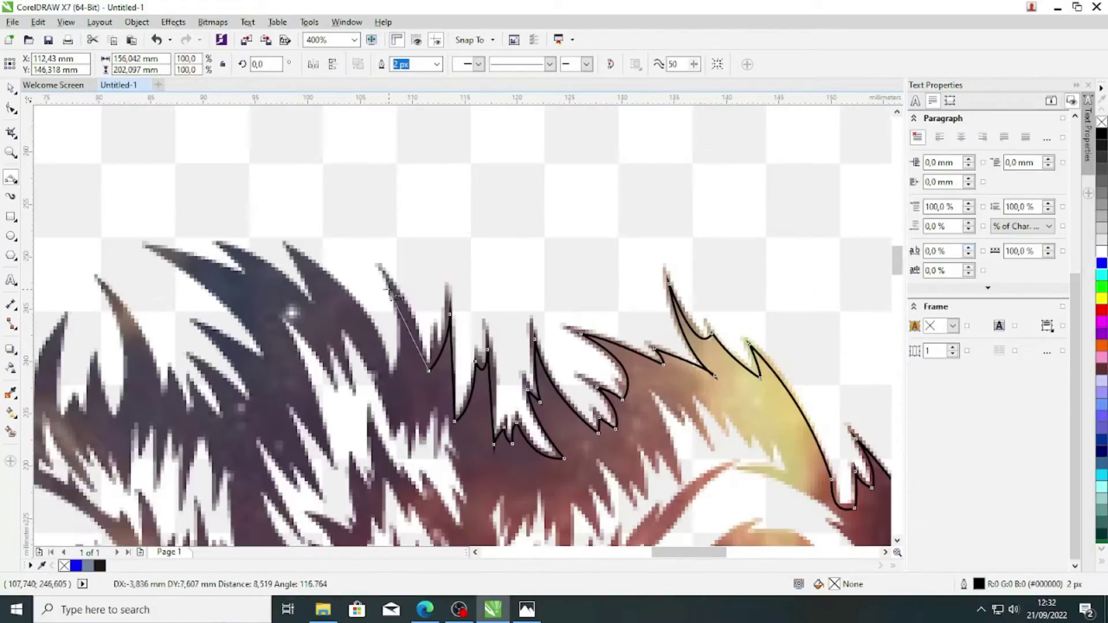
{"action": "scroll", "coordinate": [402, 350], "scroll_direction": "up", "scroll_amount": 1}
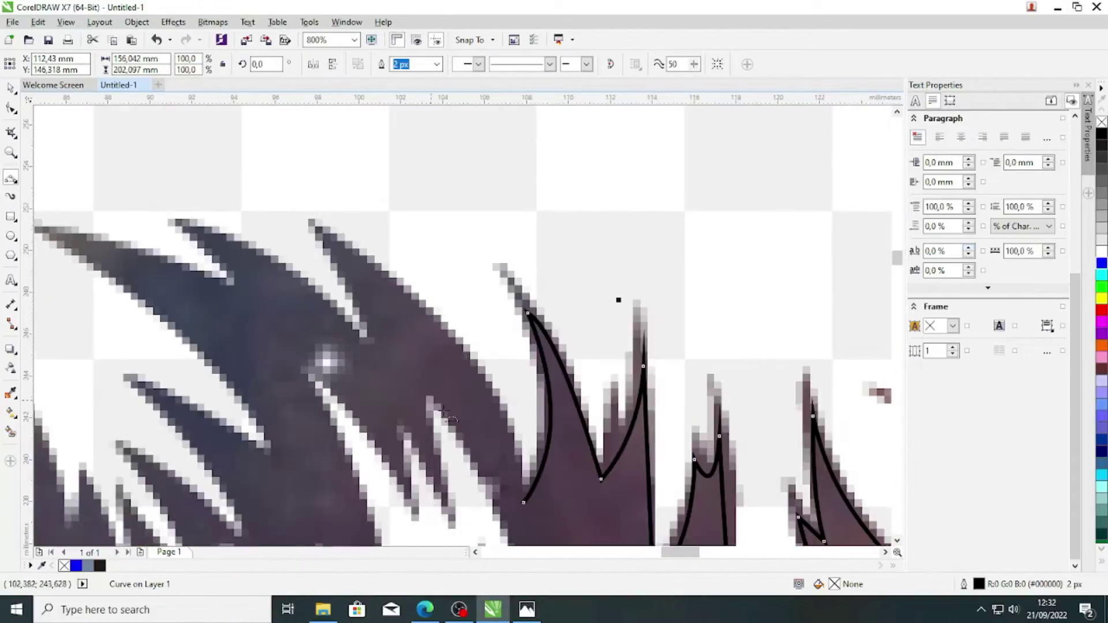
Step: Trace the long curved lock's outer edge to its tip, its notch, and the adjoining blue lock's upper edge to its tip
{"action": "left_click", "coordinate": [324, 238]}
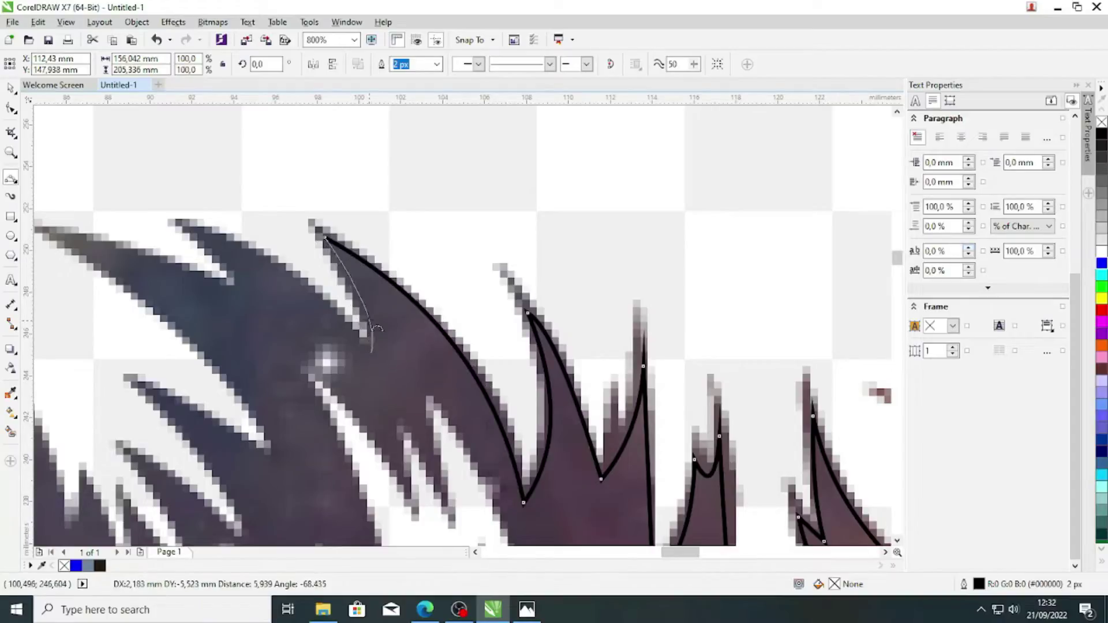
{"action": "left_click", "coordinate": [370, 329]}
{"action": "left_click_drag", "start_coordinate": [362, 348], "coordinate": [570, 457]}
{"action": "left_click", "coordinate": [406, 341]}
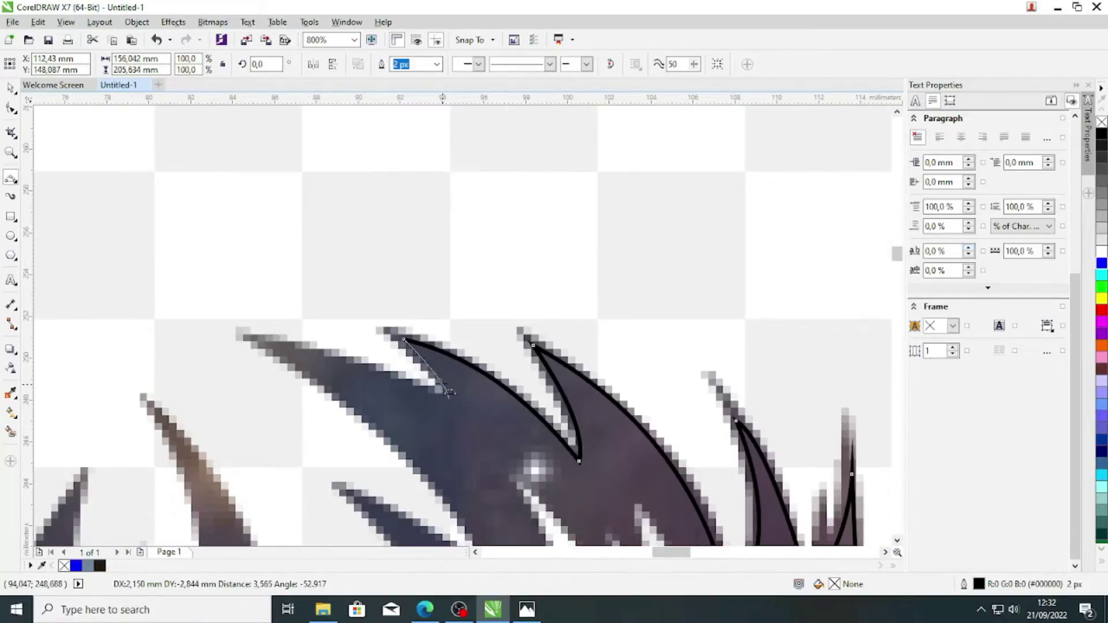
Step: Trace the notch behind the blue lock and both edges of the outermost long grey-blue lock
{"action": "left_click_drag", "start_coordinate": [428, 396], "coordinate": [262, 345]}
{"action": "left_click", "coordinate": [349, 366]}
{"action": "left_click_drag", "start_coordinate": [349, 366], "coordinate": [338, 247]}
{"action": "mouse_move", "coordinate": [252, 226]}
{"action": "left_mouse_down"}
{"action": "mouse_move", "coordinate": [475, 451]}
{"action": "mouse_move", "coordinate": [242, 302]}
{"action": "left_mouse_up"}
{"action": "left_click", "coordinate": [447, 382]}
Step: Trace the slender blue spikes beneath the long grey-blue lock, including the notches between them
{"action": "scroll", "coordinate": [459, 459], "scroll_direction": "up", "scroll_amount": 1}
{"action": "left_click", "coordinate": [366, 367]}
{"action": "mouse_move", "coordinate": [367, 387]}
{"action": "left_mouse_down"}
{"action": "mouse_move", "coordinate": [377, 109]}
{"action": "mouse_move", "coordinate": [401, 257]}
{"action": "left_mouse_up"}
{"action": "mouse_move", "coordinate": [272, 172]}
{"action": "left_mouse_down"}
{"action": "mouse_move", "coordinate": [470, 480]}
{"action": "mouse_move", "coordinate": [251, 312]}
{"action": "left_mouse_up"}
{"action": "left_click", "coordinate": [456, 402]}
{"action": "left_click", "coordinate": [294, 345]}
{"action": "scroll", "coordinate": [291, 348], "scroll_direction": "down", "scroll_amount": 2}
Step: Trace the short spikes below the slender blue ones, ending at the tip of the small spike beside the tan lock
{"action": "scroll", "coordinate": [287, 415], "scroll_direction": "up", "scroll_amount": 2}
{"action": "mouse_move", "coordinate": [263, 109]}
{"action": "left_mouse_down"}
{"action": "mouse_move", "coordinate": [364, 350]}
{"action": "mouse_move", "coordinate": [456, 394]}
{"action": "left_mouse_up"}
{"action": "left_click", "coordinate": [372, 312]}
{"action": "left_click_drag", "start_coordinate": [455, 396], "coordinate": [420, 370]}
{"action": "left_click", "coordinate": [393, 362]}
{"action": "left_click_drag", "start_coordinate": [336, 265], "coordinate": [316, 386]}
{"action": "left_click", "coordinate": [347, 359]}
{"action": "scroll", "coordinate": [393, 418], "scroll_direction": "down", "scroll_amount": 1}
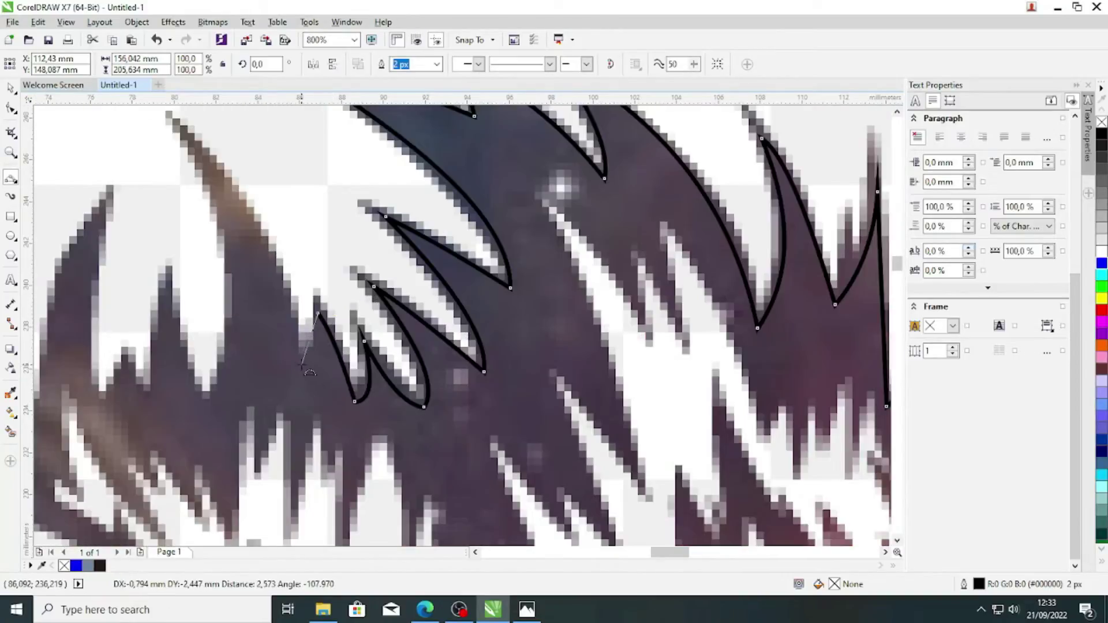
Step: Trace the tan-tipped lock from its base notch up to the tip and down its curved inner edge to the next notch
{"action": "left_click", "coordinate": [302, 365]}
{"action": "scroll", "coordinate": [302, 365], "scroll_direction": "down", "scroll_amount": 2}
{"action": "scroll", "coordinate": [295, 217], "scroll_direction": "up", "scroll_amount": 2}
{"action": "left_click", "coordinate": [311, 243]}
{"action": "left_click_drag", "start_coordinate": [272, 196], "coordinate": [275, 452]}
{"action": "left_click", "coordinate": [306, 376]}
Step: Trace the narrow spike and the tiny spike next to the tan-tipped lock, ending in the notch below the curved dark tuft
{"action": "scroll", "coordinate": [306, 377], "scroll_direction": "down", "scroll_amount": 2}
{"action": "scroll", "coordinate": [272, 381], "scroll_direction": "up", "scroll_amount": 2}
{"action": "left_click", "coordinate": [339, 326]}
{"action": "left_click", "coordinate": [324, 441]}
{"action": "scroll", "coordinate": [315, 424], "scroll_direction": "up", "scroll_amount": 2}
{"action": "left_click", "coordinate": [298, 398]}
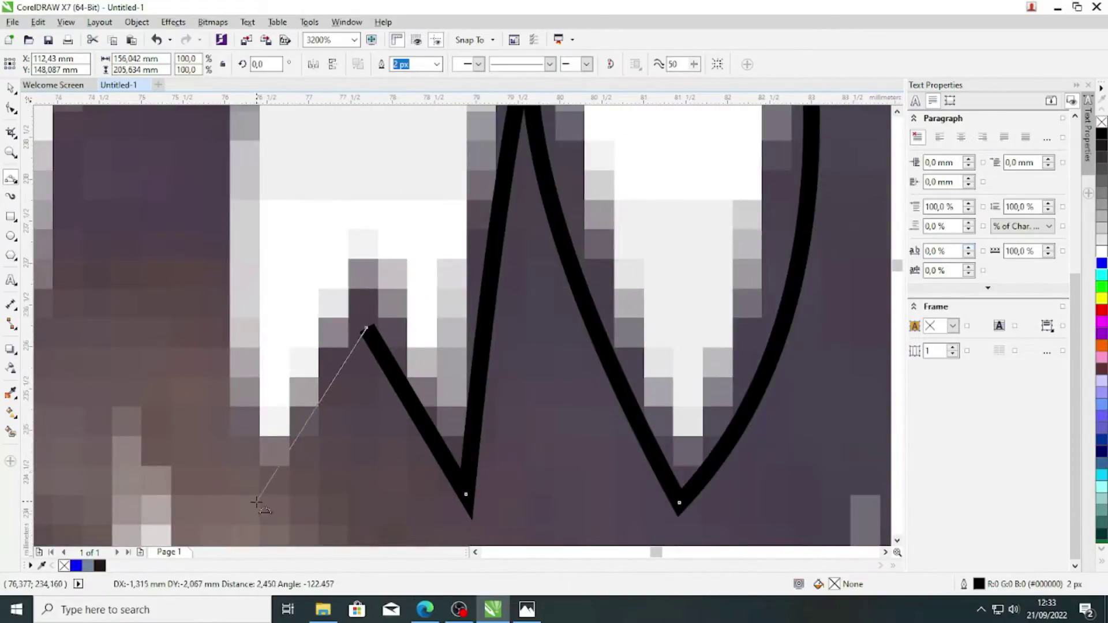
{"action": "left_click", "coordinate": [259, 489]}
{"action": "scroll", "coordinate": [260, 489], "scroll_direction": "down", "scroll_amount": 4}
Step: Trace both edges of the curved dark tuft and the short spike beside it down to the following notch
{"action": "scroll", "coordinate": [373, 428], "scroll_direction": "up", "scroll_amount": 2}
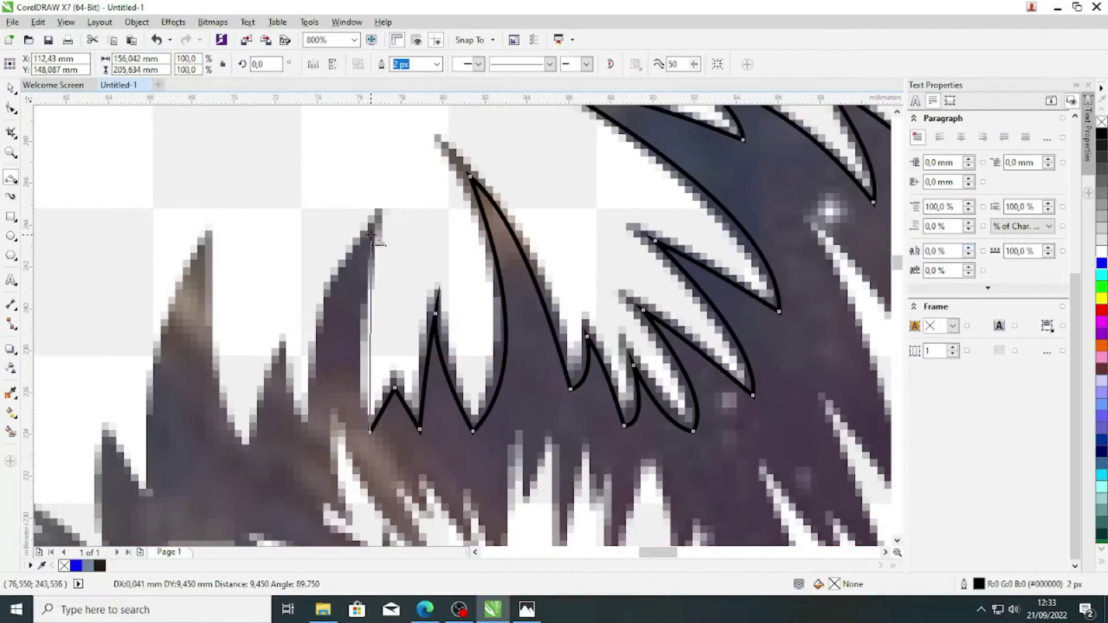
{"action": "left_click", "coordinate": [371, 235]}
{"action": "left_click", "coordinate": [312, 444]}
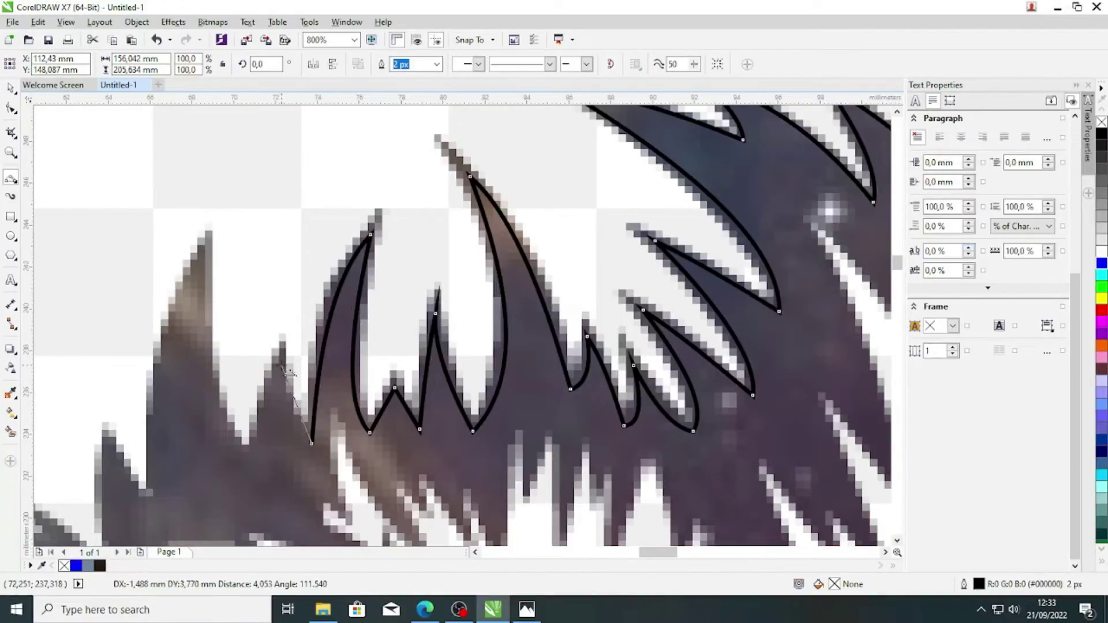
{"action": "left_click", "coordinate": [259, 483]}
{"action": "scroll", "coordinate": [259, 483], "scroll_direction": "down", "scroll_amount": 2}
Step: Trace the wide brown-tinted tuft and the small triangular spike beside it down to the notch above the white arc
{"action": "scroll", "coordinate": [296, 362], "scroll_direction": "up", "scroll_amount": 1}
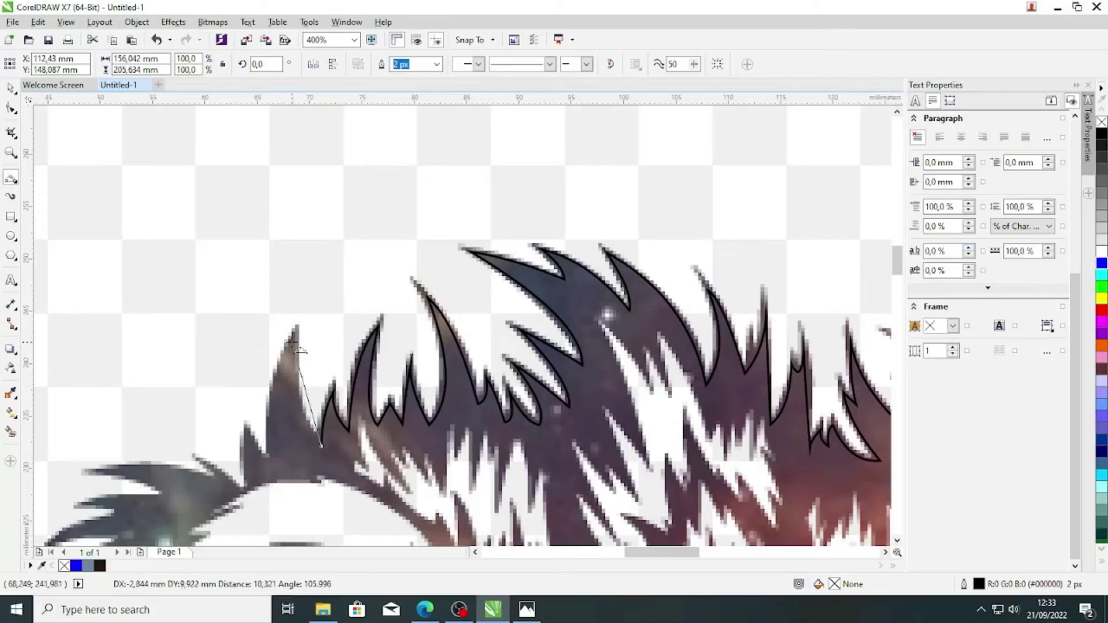
{"action": "scroll", "coordinate": [280, 400], "scroll_direction": "up", "scroll_amount": 2}
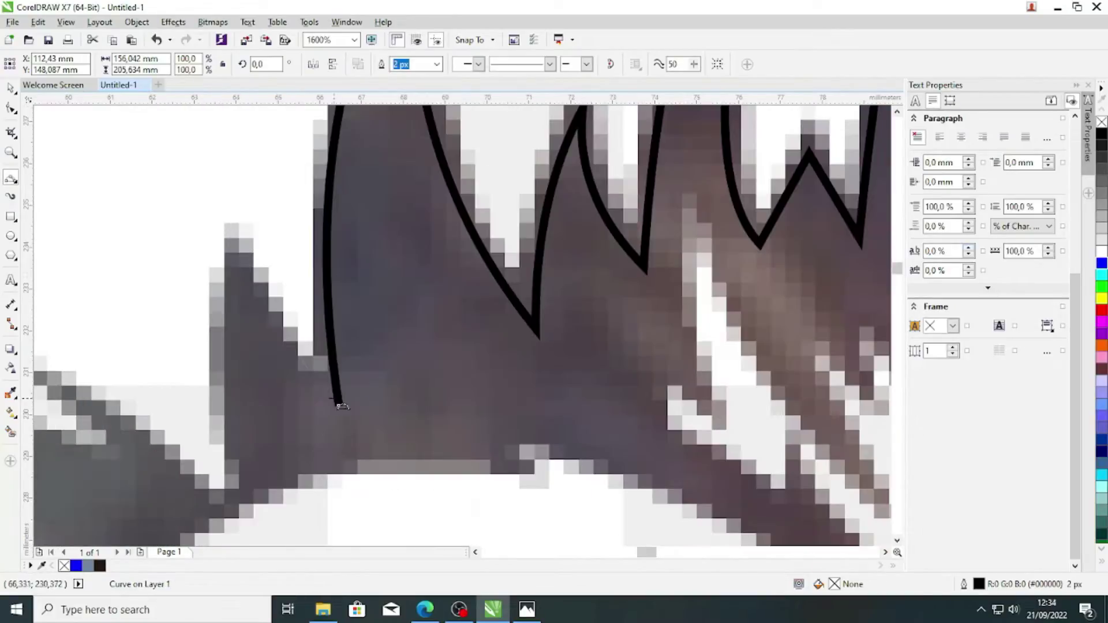
{"action": "left_click", "coordinate": [270, 338]}
{"action": "left_click_drag", "start_coordinate": [236, 269], "coordinate": [233, 283]}
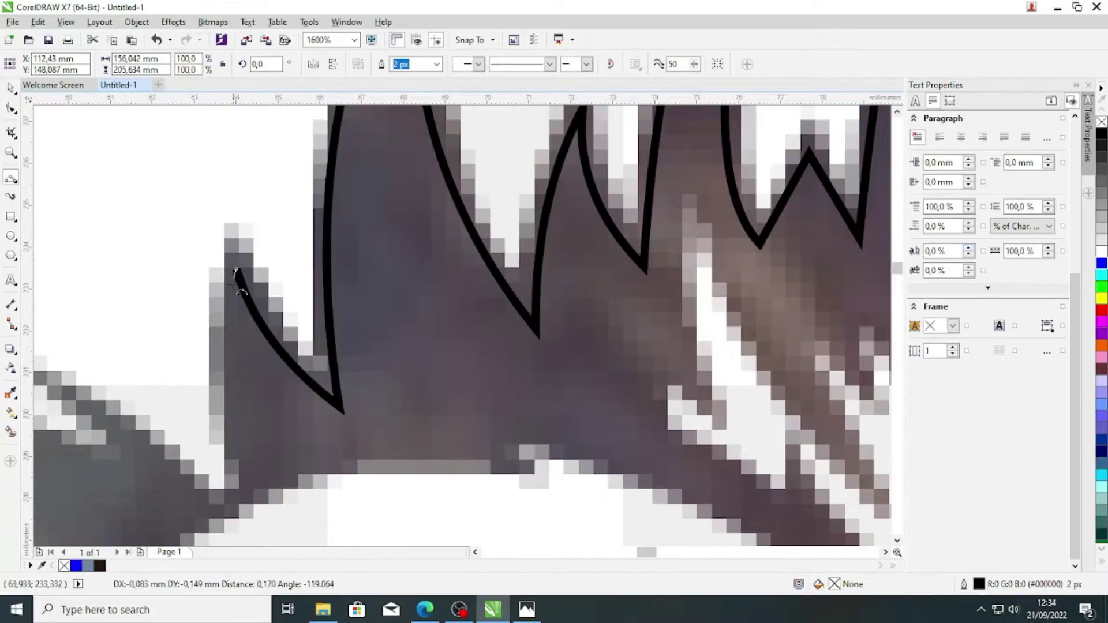
{"action": "left_click", "coordinate": [234, 513]}
Step: Trace the small grey spike's upper edge to its tip and its underside back to the notch
{"action": "scroll", "coordinate": [234, 513], "scroll_direction": "down", "scroll_amount": 3}
{"action": "scroll", "coordinate": [406, 256], "scroll_direction": "up", "scroll_amount": 2}
{"action": "scroll", "coordinate": [324, 202], "scroll_direction": "up", "scroll_amount": 2}
{"action": "left_click_drag", "start_coordinate": [329, 190], "coordinate": [426, 320]}
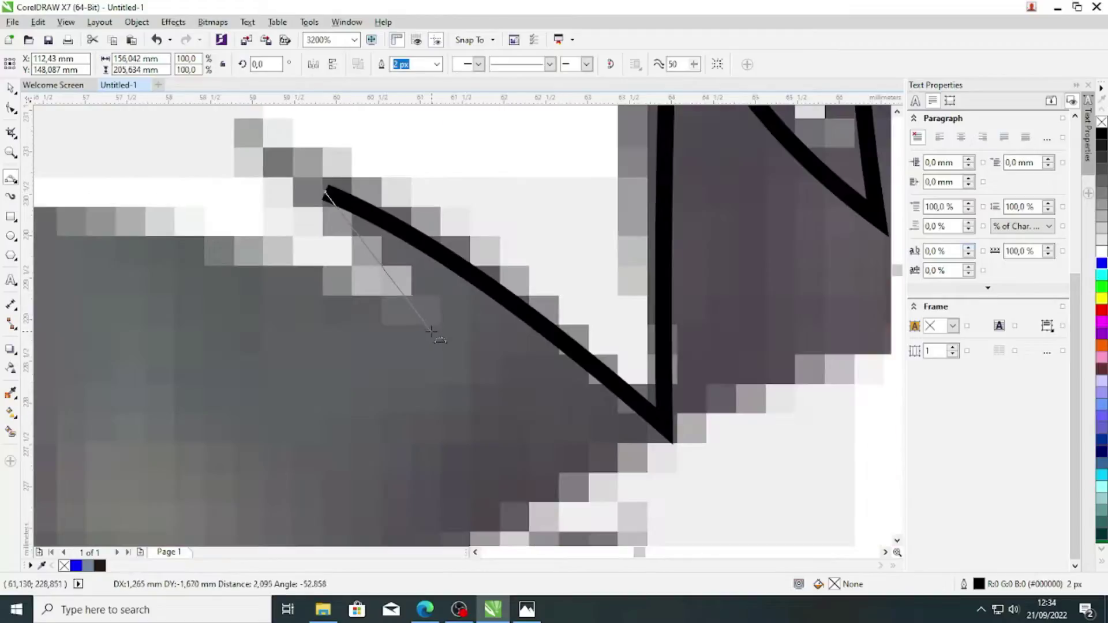
{"action": "left_click", "coordinate": [398, 249]}
{"action": "scroll", "coordinate": [337, 274], "scroll_direction": "down", "scroll_amount": 3}
Step: Trace the two grey-green spikes pointing outward below the small grey spike, including the curved notch between them
{"action": "scroll", "coordinate": [200, 253], "scroll_direction": "up", "scroll_amount": 1}
{"action": "mouse_move", "coordinate": [500, 311]}
{"action": "left_mouse_down"}
{"action": "mouse_move", "coordinate": [275, 294]}
{"action": "mouse_move", "coordinate": [400, 342]}
{"action": "left_mouse_up"}
{"action": "left_click", "coordinate": [348, 280]}
{"action": "left_click", "coordinate": [371, 314]}
{"action": "left_click", "coordinate": [253, 357]}
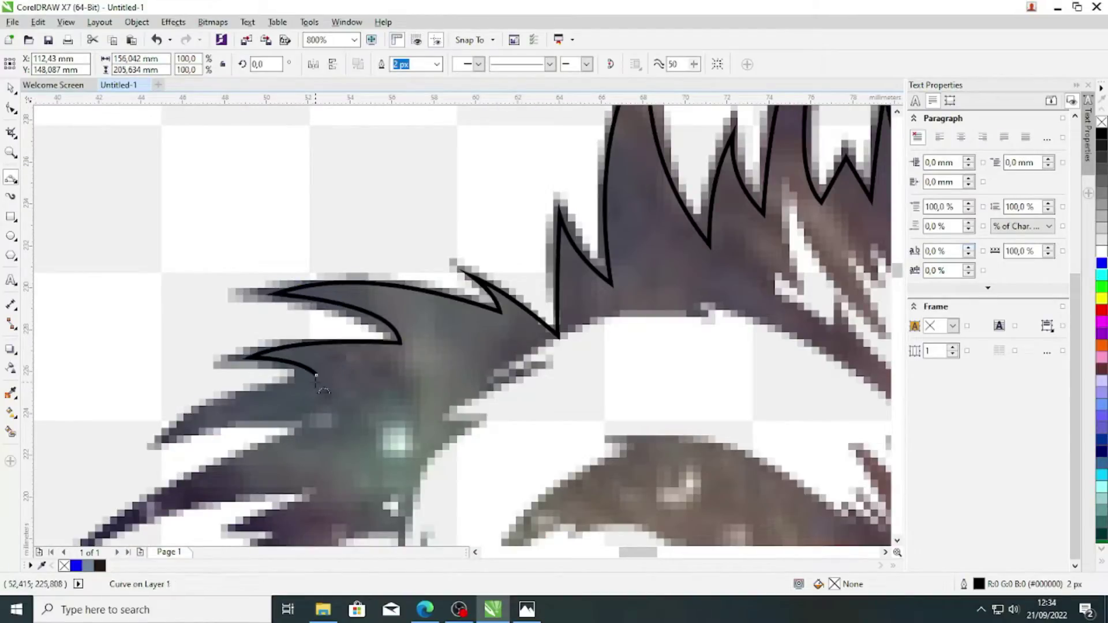
Step: Trace the next outward spike below the grey-green pair to its tip and back along its underside to the notch
{"action": "left_click", "coordinate": [213, 411]}
{"action": "left_click_drag", "start_coordinate": [175, 432], "coordinate": [318, 424]}
{"action": "left_click", "coordinate": [276, 418]}
{"action": "scroll", "coordinate": [280, 382], "scroll_direction": "down", "scroll_amount": 3}
{"action": "scroll", "coordinate": [271, 400], "scroll_direction": "up", "scroll_amount": 3}
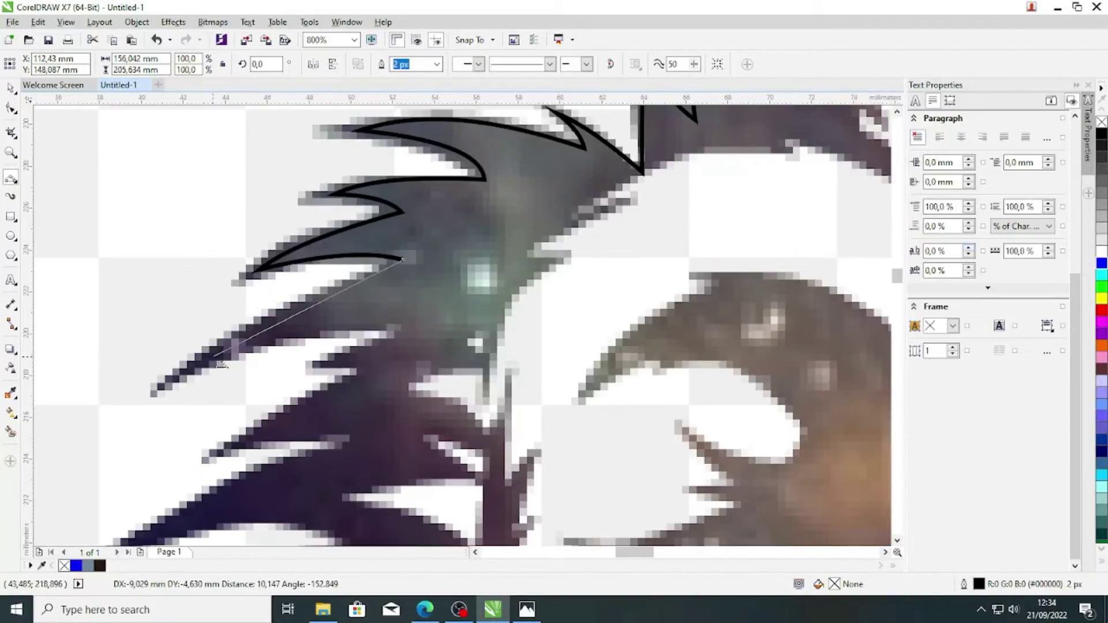
Step: Trace the long thin purple spike on both edges and the short spike directly below it
{"action": "left_click", "coordinate": [275, 319]}
{"action": "left_click_drag", "start_coordinate": [214, 356], "coordinate": [352, 358]}
{"action": "left_click", "coordinate": [357, 325]}
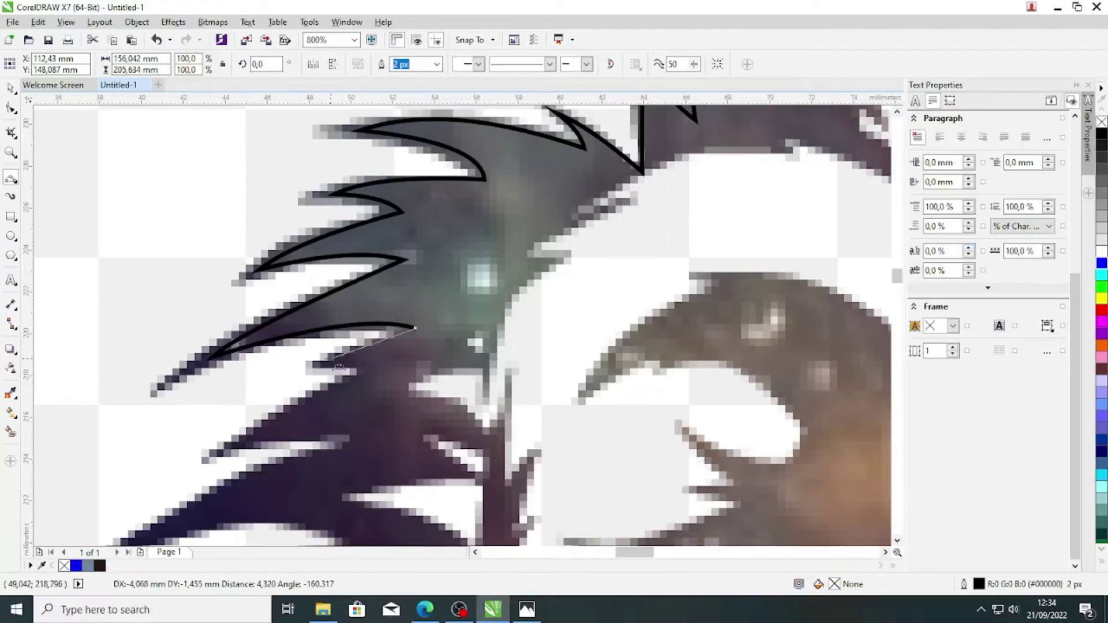
{"action": "left_click_drag", "start_coordinate": [312, 416], "coordinate": [313, 419]}
{"action": "scroll", "coordinate": [285, 436], "scroll_direction": "down", "scroll_amount": 3}
{"action": "scroll", "coordinate": [445, 341], "scroll_direction": "up", "scroll_amount": 3}
Step: Trace the following dark spike and the long sweeping spike beneath it, replacing one misplaced segment, and end at the inner notch
{"action": "mouse_move", "coordinate": [498, 322]}
{"action": "left_mouse_down"}
{"action": "mouse_move", "coordinate": [232, 452]}
{"action": "mouse_move", "coordinate": [259, 440]}
{"action": "left_mouse_up"}
{"action": "left_click", "coordinate": [369, 380]}
{"action": "key", "text": "ctrl+z"}
{"action": "left_click", "coordinate": [340, 392]}
{"action": "left_click_drag", "start_coordinate": [338, 400], "coordinate": [498, 448]}
{"action": "left_click", "coordinate": [410, 408]}
{"action": "scroll", "coordinate": [413, 399], "scroll_direction": "down", "scroll_amount": 2}
{"action": "scroll", "coordinate": [408, 440], "scroll_direction": "up", "scroll_amount": 1}
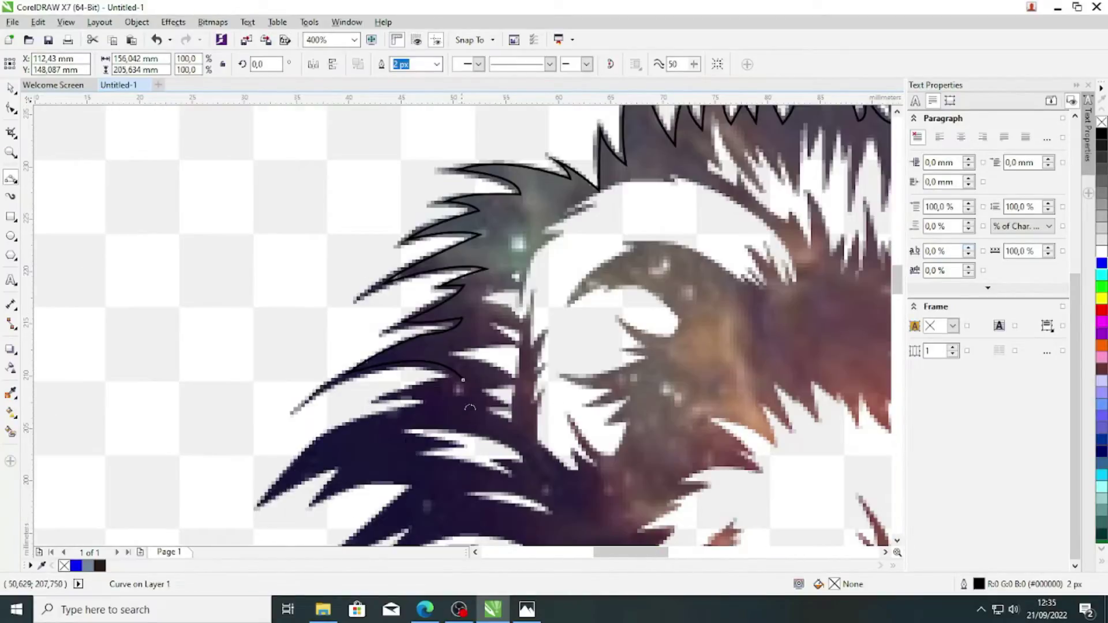
Step: Trace the small dark spike, the large curved navy blade with its underside notch, and the short spike beneath it
{"action": "scroll", "coordinate": [463, 414], "scroll_direction": "up", "scroll_amount": 1}
{"action": "scroll", "coordinate": [385, 406], "scroll_direction": "down", "scroll_amount": 3}
{"action": "scroll", "coordinate": [378, 433], "scroll_direction": "up", "scroll_amount": 3}
{"action": "left_click_drag", "start_coordinate": [218, 391], "coordinate": [219, 392]}
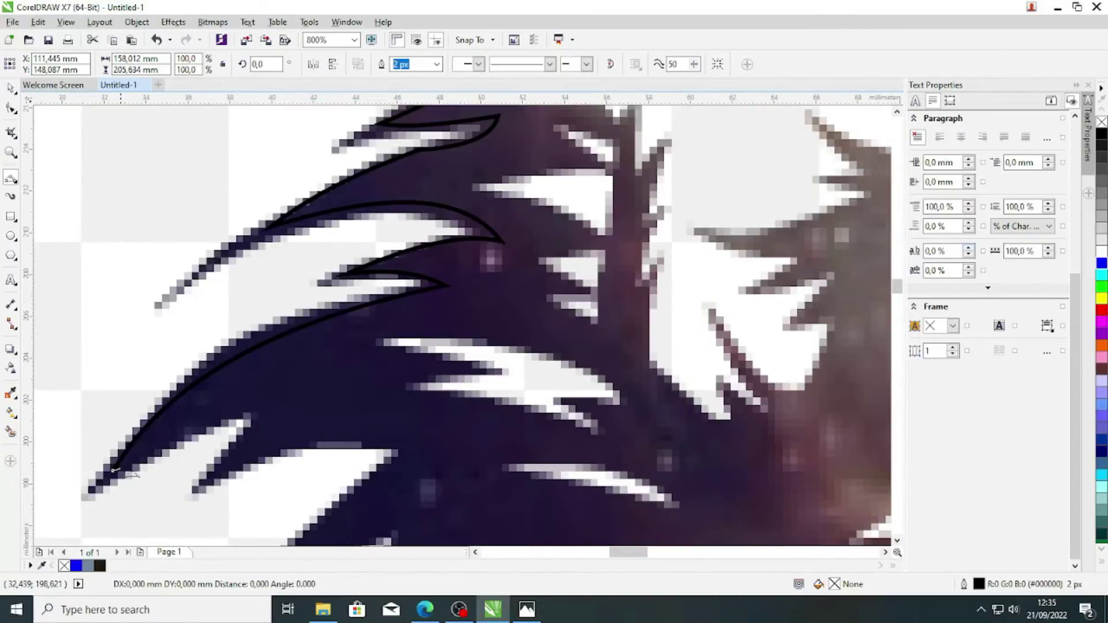
{"action": "left_click", "coordinate": [272, 404]}
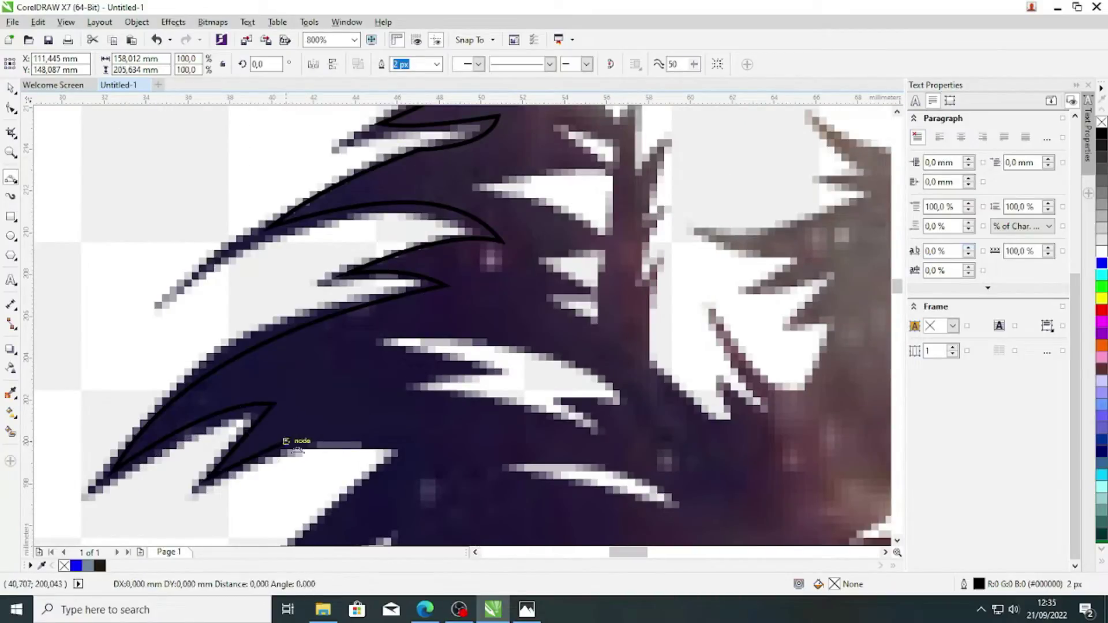
Step: Trace the wide gap below the navy blade and both edges of the long straight spike to its inner notch
{"action": "scroll", "coordinate": [418, 443], "scroll_direction": "down", "scroll_amount": 3}
{"action": "scroll", "coordinate": [398, 467], "scroll_direction": "up", "scroll_amount": 3}
{"action": "mouse_move", "coordinate": [554, 273]}
{"action": "left_mouse_down"}
{"action": "mouse_move", "coordinate": [358, 452]}
{"action": "mouse_move", "coordinate": [357, 437]}
{"action": "left_mouse_up"}
{"action": "left_click", "coordinate": [415, 395]}
{"action": "left_click", "coordinate": [552, 347]}
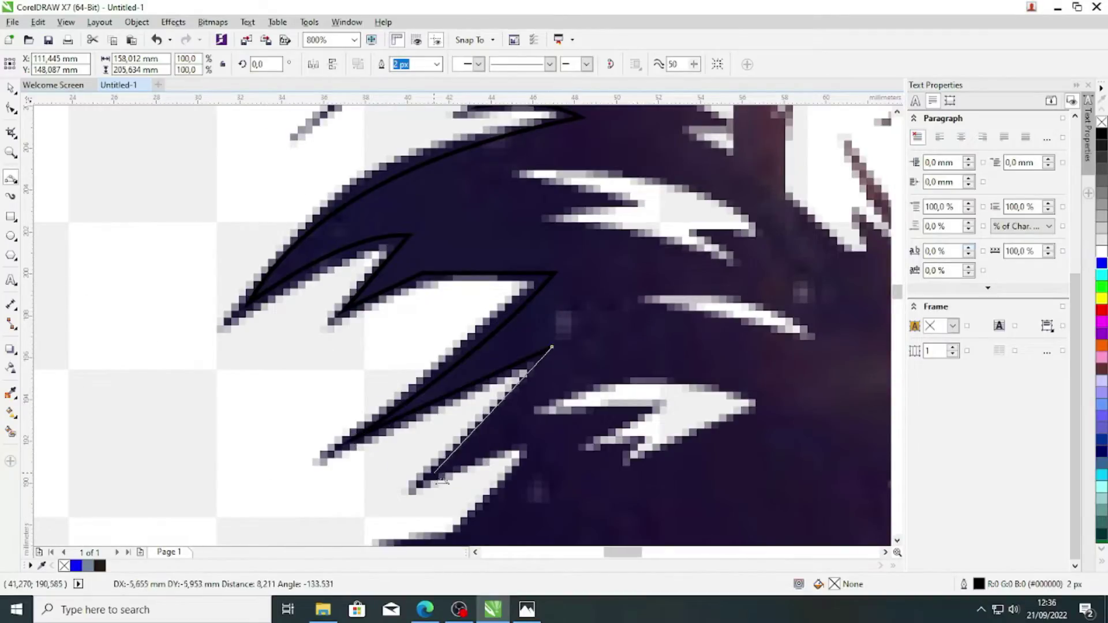
{"action": "scroll", "coordinate": [438, 462], "scroll_direction": "down", "scroll_amount": 3}
Step: Trace the shorter spike, the angled edge of the gap below it, and the broad curved lock to its tip
{"action": "scroll", "coordinate": [433, 441], "scroll_direction": "up", "scroll_amount": 3}
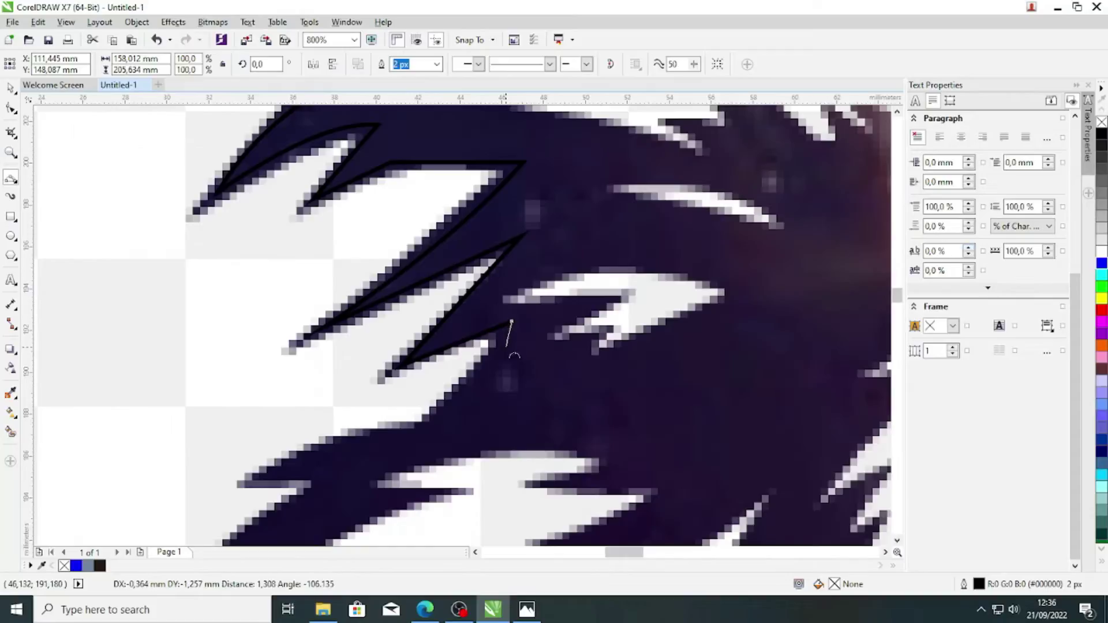
{"action": "left_click", "coordinate": [425, 430]}
{"action": "scroll", "coordinate": [426, 430], "scroll_direction": "up", "scroll_amount": 2}
{"action": "left_click", "coordinate": [278, 464]}
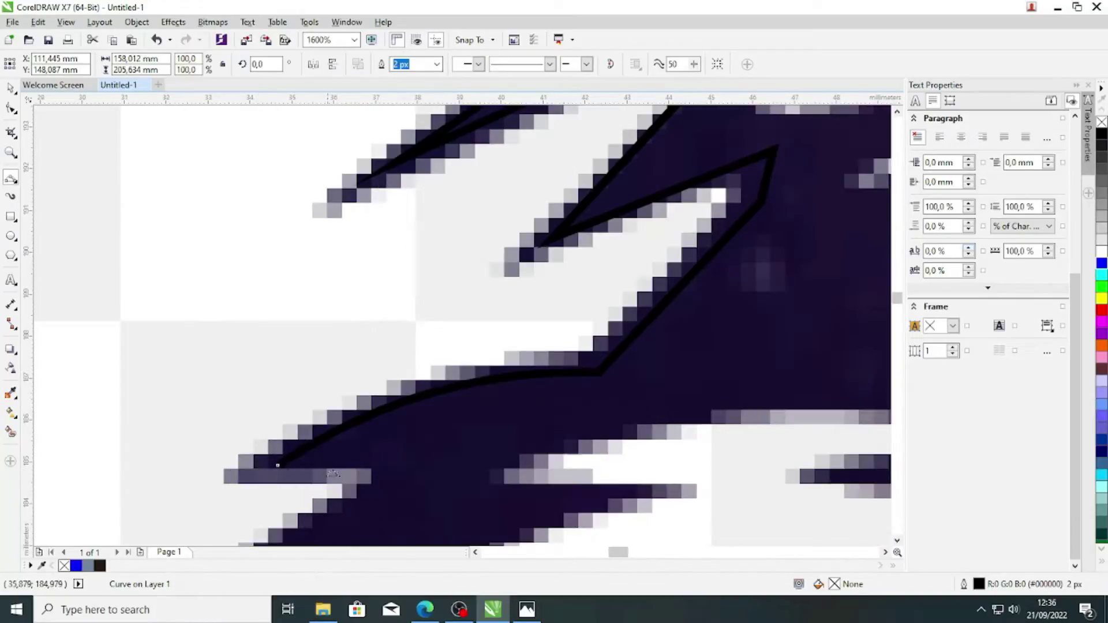
{"action": "scroll", "coordinate": [413, 472], "scroll_direction": "down", "scroll_amount": 2}
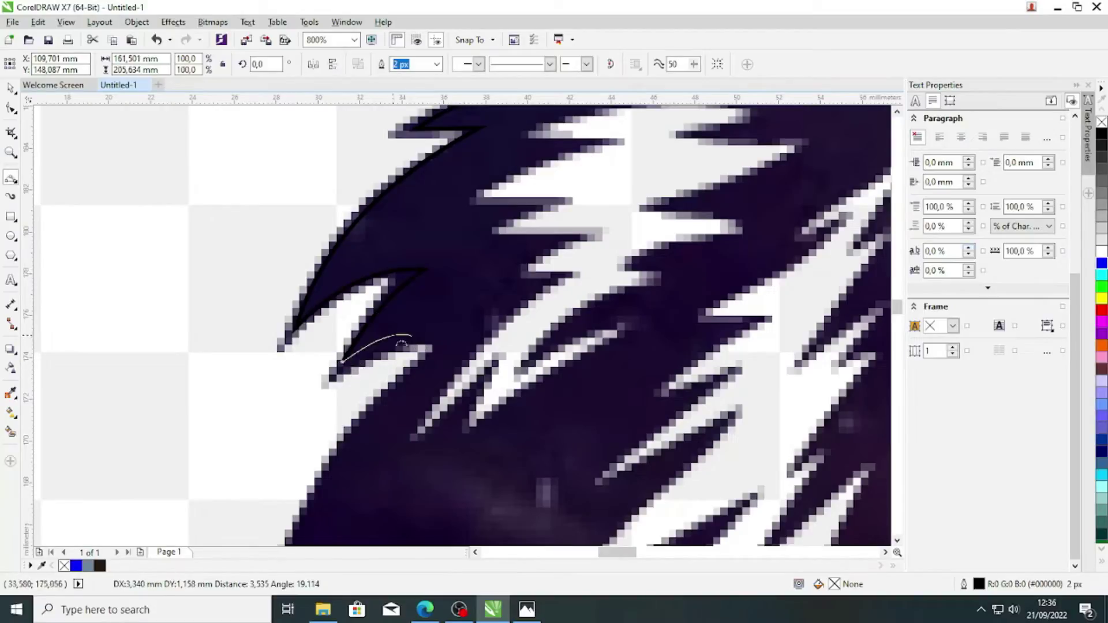
Step: Trace the notch below the short navy spike and follow the mane's long outer edge down to the next spike and its notch
{"action": "scroll", "coordinate": [434, 355], "scroll_direction": "down", "scroll_amount": 1}
{"action": "scroll", "coordinate": [379, 453], "scroll_direction": "up", "scroll_amount": 1}
{"action": "left_click_drag", "start_coordinate": [489, 256], "coordinate": [337, 489]}
{"action": "left_click", "coordinate": [345, 457]}
{"action": "left_click", "coordinate": [385, 455]}
{"action": "scroll", "coordinate": [384, 455], "scroll_direction": "down", "scroll_amount": 3}
{"action": "scroll", "coordinate": [404, 347], "scroll_direction": "up", "scroll_amount": 3}
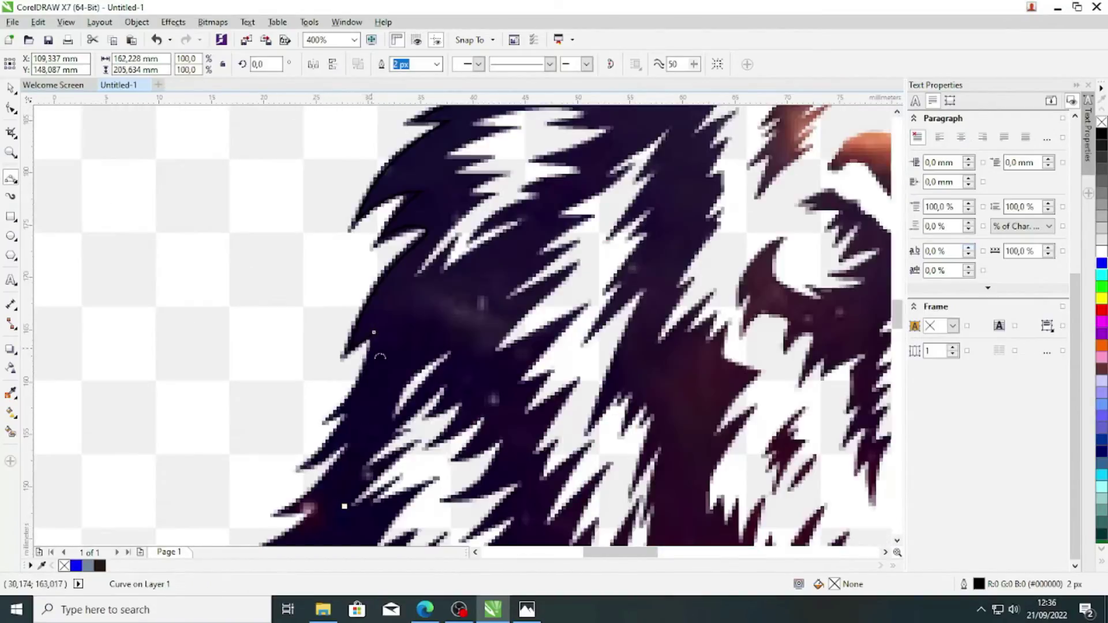
Step: Trace the small outer spike and the longer spike below it down towards the reddish spot on the mane's edge
{"action": "left_click", "coordinate": [393, 300]}
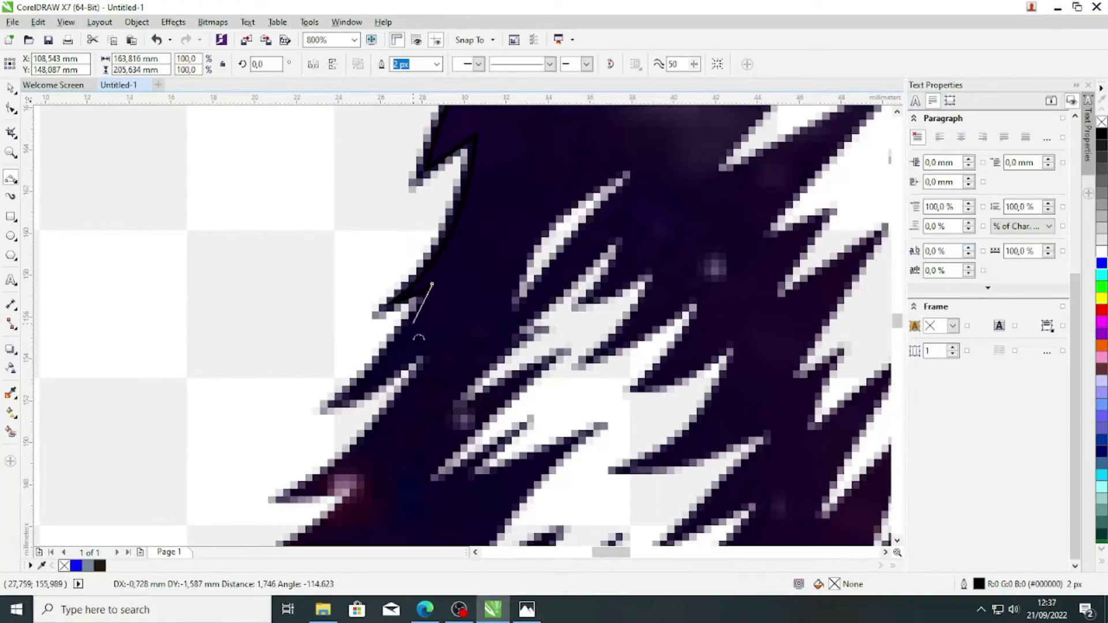
{"action": "left_click_drag", "start_coordinate": [372, 437], "coordinate": [383, 467]}
{"action": "left_click", "coordinate": [390, 417]}
{"action": "left_click", "coordinate": [352, 476]}
{"action": "scroll", "coordinate": [344, 474], "scroll_direction": "down", "scroll_amount": 2}
Step: Trace the spikes beside and below the reddish spot and the outer edge of the long downward blade to its tip
{"action": "left_click_drag", "start_coordinate": [414, 391], "coordinate": [394, 428]}
{"action": "left_click", "coordinate": [406, 397]}
{"action": "left_click", "coordinate": [371, 439]}
{"action": "scroll", "coordinate": [394, 415], "scroll_direction": "down", "scroll_amount": 1}
{"action": "scroll", "coordinate": [380, 451], "scroll_direction": "up", "scroll_amount": 1}
{"action": "left_click_drag", "start_coordinate": [362, 490], "coordinate": [386, 415]}
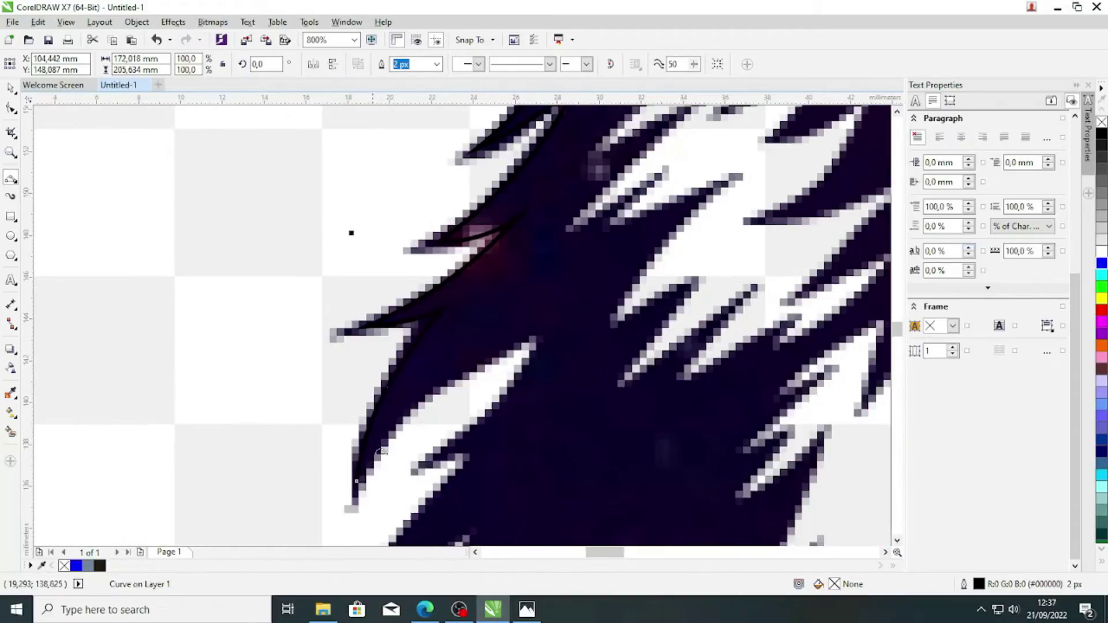
Step: Trace the downward blade's inner edge, the small spike in the gap, and the next curved blade to its inner notch
{"action": "left_click_drag", "start_coordinate": [431, 461], "coordinate": [531, 394]}
{"action": "left_click_drag", "start_coordinate": [493, 441], "coordinate": [494, 441]}
{"action": "left_click", "coordinate": [475, 448]}
{"action": "left_click_drag", "start_coordinate": [493, 442], "coordinate": [374, 491]}
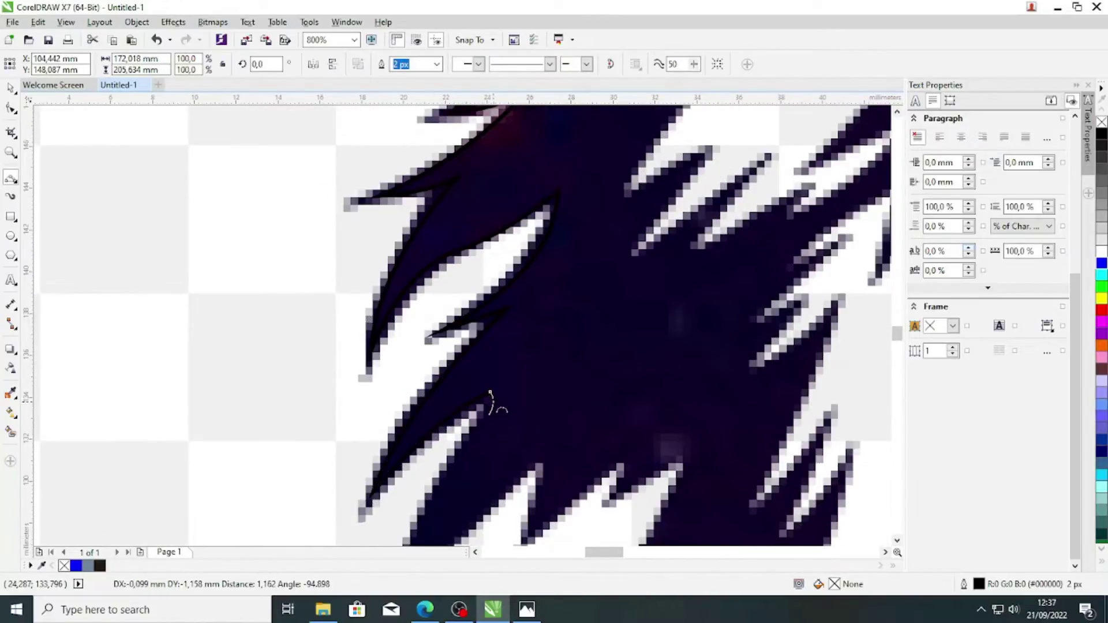
Step: Trace the lower pointed blade and the two short spikes along its inner side up to the notch after them
{"action": "scroll", "coordinate": [496, 407], "scroll_direction": "down", "scroll_amount": 2}
{"action": "left_click_drag", "start_coordinate": [408, 478], "coordinate": [568, 343]}
{"action": "left_click", "coordinate": [558, 333]}
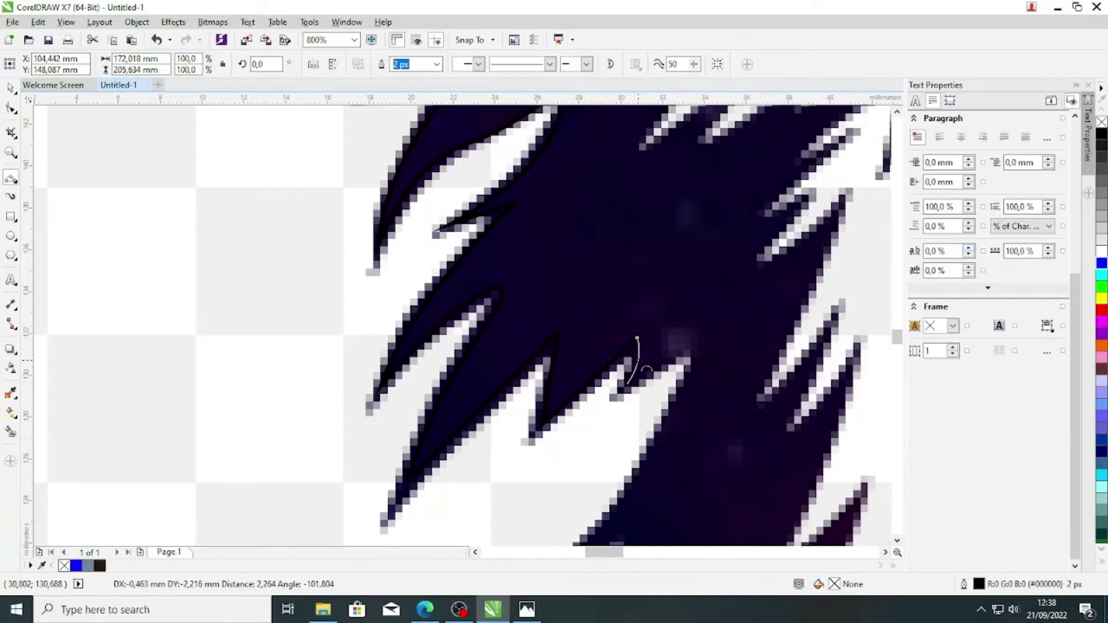
{"action": "left_click", "coordinate": [700, 339]}
Step: Trace the mane's curved edge down from the notch, including the outward spikes and the notches between them
{"action": "scroll", "coordinate": [687, 335], "scroll_direction": "down", "scroll_amount": 2}
{"action": "scroll", "coordinate": [638, 284], "scroll_direction": "up", "scroll_amount": 2}
{"action": "left_click_drag", "start_coordinate": [504, 453], "coordinate": [588, 392]}
{"action": "left_click", "coordinate": [603, 333]}
{"action": "left_click", "coordinate": [538, 433]}
{"action": "scroll", "coordinate": [472, 463], "scroll_direction": "down", "scroll_amount": 3}
{"action": "scroll", "coordinate": [466, 531], "scroll_direction": "up", "scroll_amount": 2}
Step: Trace the long thin diagonal spike and the row of shorter spikes beneath it
{"action": "left_click_drag", "start_coordinate": [555, 150], "coordinate": [553, 166]}
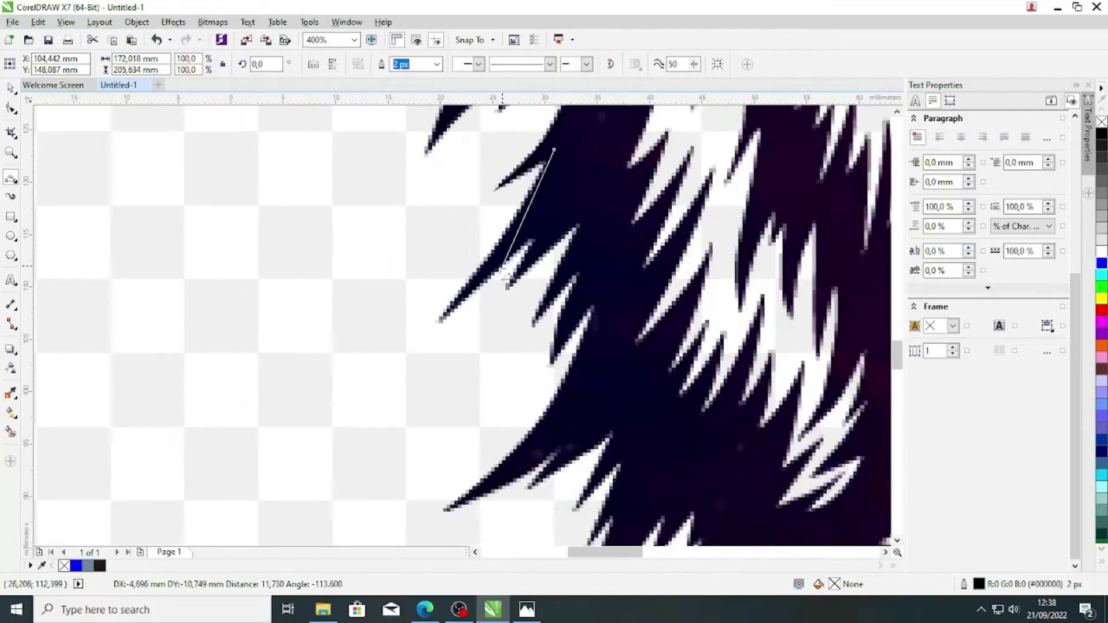
{"action": "scroll", "coordinate": [537, 228], "scroll_direction": "up", "scroll_amount": 1}
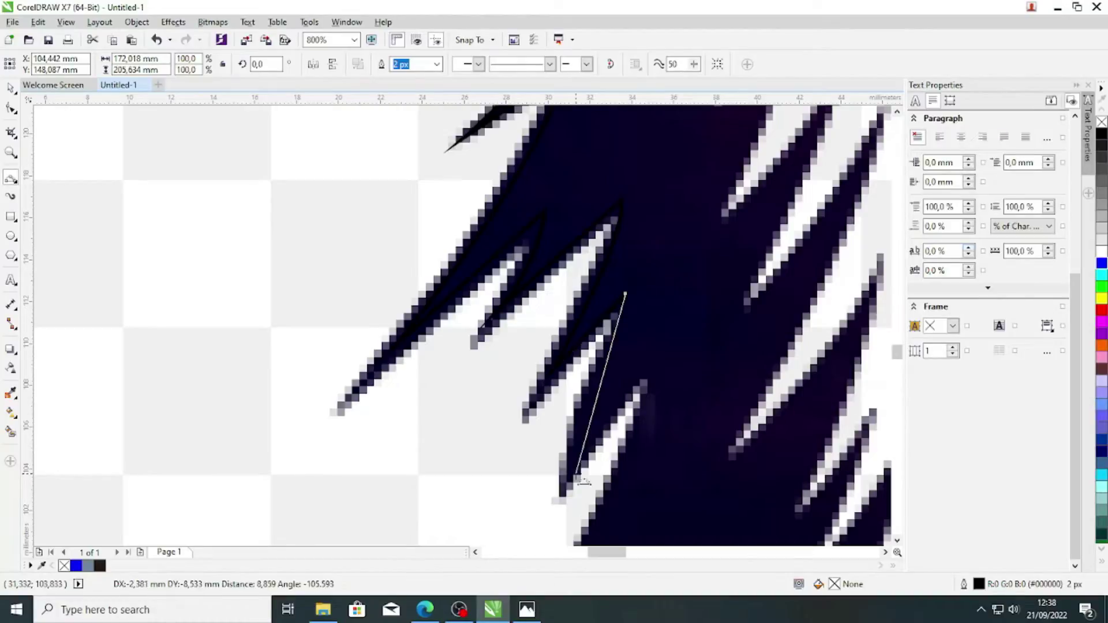
{"action": "scroll", "coordinate": [605, 308], "scroll_direction": "down", "scroll_amount": 1}
Step: Trace the large sweeping blade near the mane's lower end and the small spike on its underside up to the next notch
{"action": "left_click", "coordinate": [596, 440]}
{"action": "scroll", "coordinate": [543, 505], "scroll_direction": "up", "scroll_amount": 1}
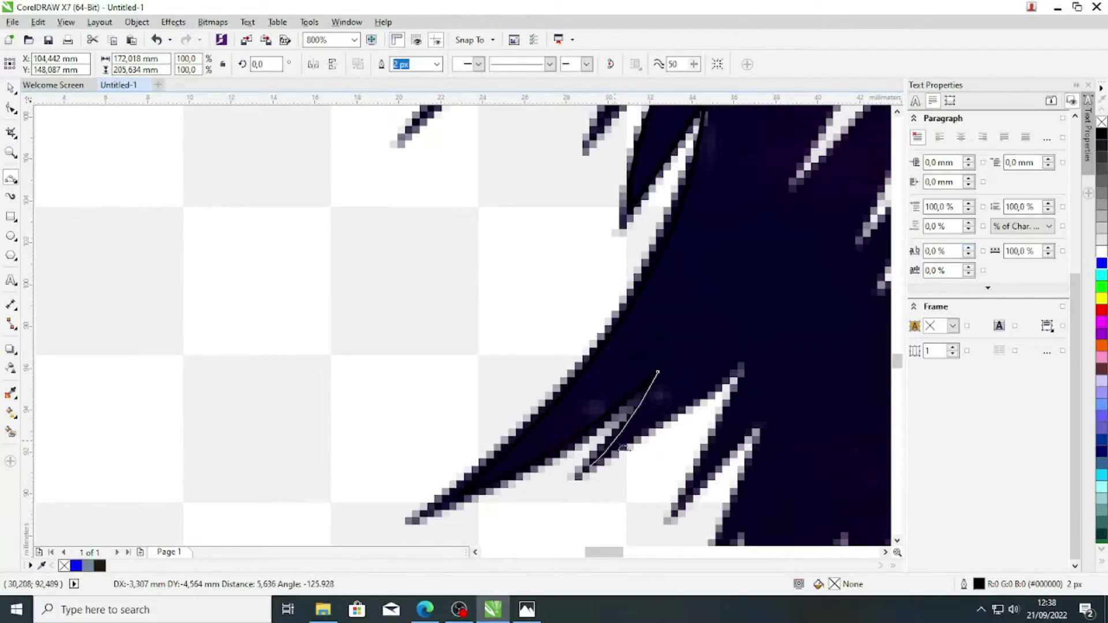
{"action": "left_click", "coordinate": [755, 340]}
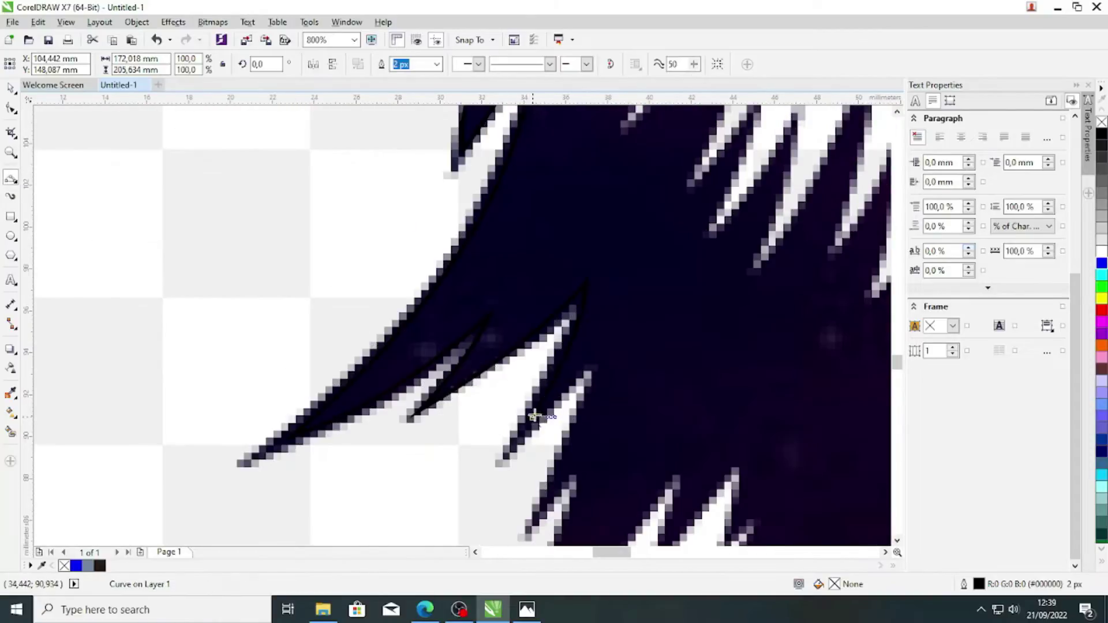
Step: Trace the short spikes below the sweeping blade and the long narrow blade beneath them up to the following notch
{"action": "left_click_drag", "start_coordinate": [582, 454], "coordinate": [584, 451]}
{"action": "left_click", "coordinate": [582, 454]}
{"action": "scroll", "coordinate": [563, 445], "scroll_direction": "down", "scroll_amount": 2}
{"action": "scroll", "coordinate": [548, 517], "scroll_direction": "up", "scroll_amount": 2}
{"action": "left_click_drag", "start_coordinate": [583, 175], "coordinate": [504, 400]}
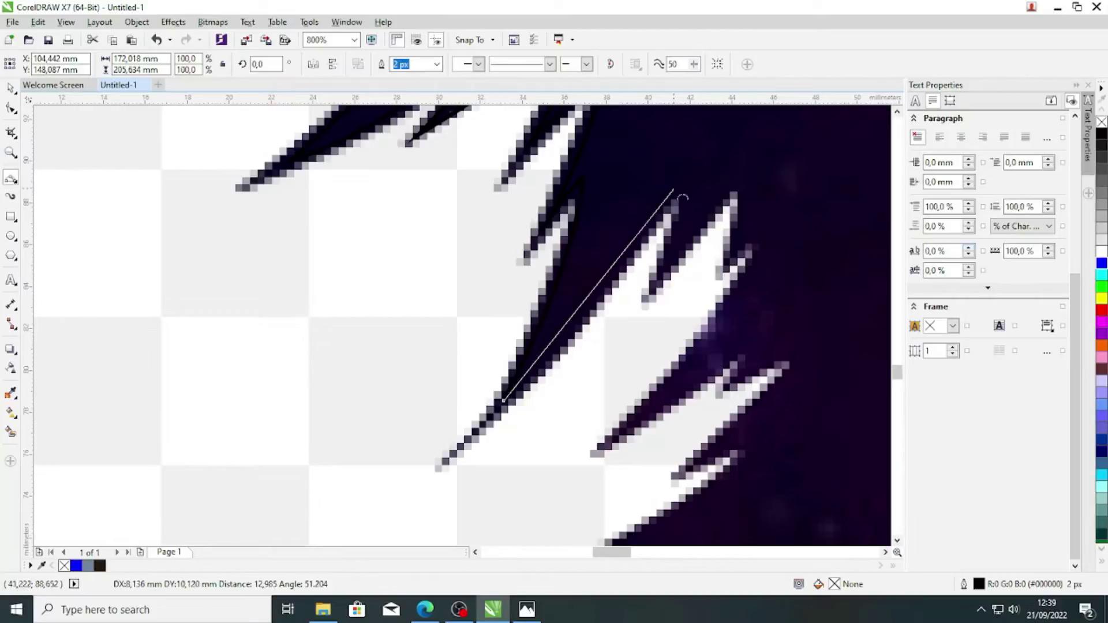
{"action": "left_click", "coordinate": [693, 169]}
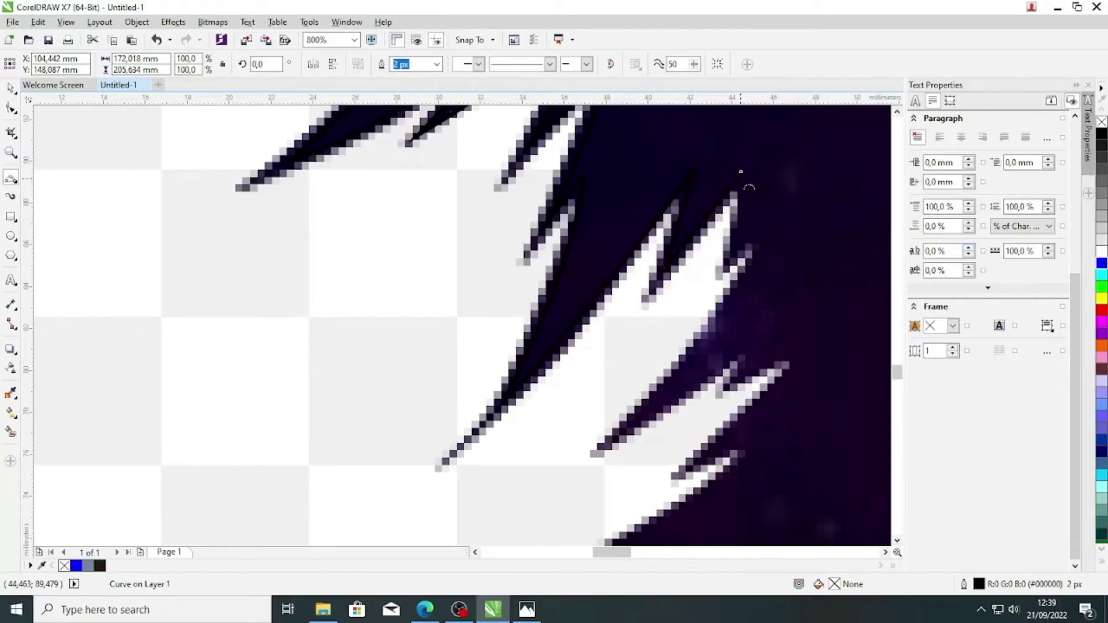
Step: Trace the group of spikes and notches after the long narrow blade, continuing along the curved edge toward the mane's lower end
{"action": "left_click", "coordinate": [643, 416]}
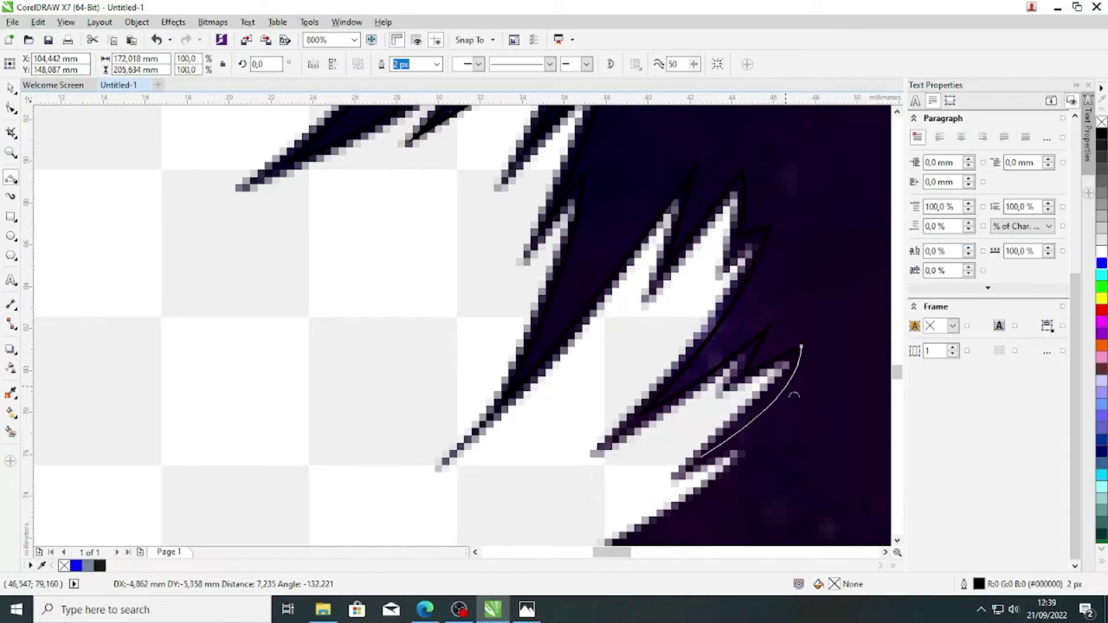
{"action": "scroll", "coordinate": [794, 396], "scroll_direction": "down", "scroll_amount": 3}
{"action": "scroll", "coordinate": [698, 439], "scroll_direction": "up", "scroll_amount": 3}
{"action": "left_click_drag", "start_coordinate": [687, 309], "coordinate": [507, 440]}
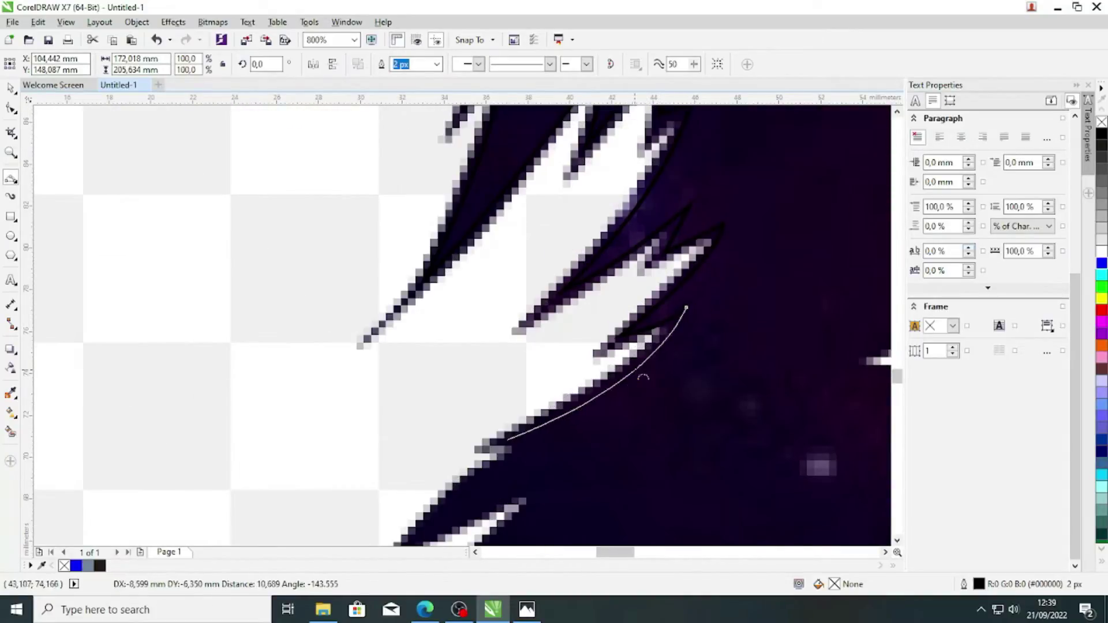
{"action": "left_click", "coordinate": [637, 370]}
Step: Trace the remaining jagged edge with its pointed spikes down toward the hooked tip at the mane's lower end
{"action": "scroll", "coordinate": [637, 371], "scroll_direction": "down", "scroll_amount": 1}
{"action": "scroll", "coordinate": [586, 446], "scroll_direction": "up", "scroll_amount": 1}
{"action": "left_click_drag", "start_coordinate": [558, 366], "coordinate": [454, 473]}
{"action": "scroll", "coordinate": [574, 415], "scroll_direction": "down", "scroll_amount": 1}
{"action": "scroll", "coordinate": [643, 488], "scroll_direction": "up", "scroll_amount": 1}
{"action": "left_click_drag", "start_coordinate": [553, 317], "coordinate": [395, 506]}
{"action": "left_click", "coordinate": [440, 426]}
{"action": "scroll", "coordinate": [414, 488], "scroll_direction": "down", "scroll_amount": 4}
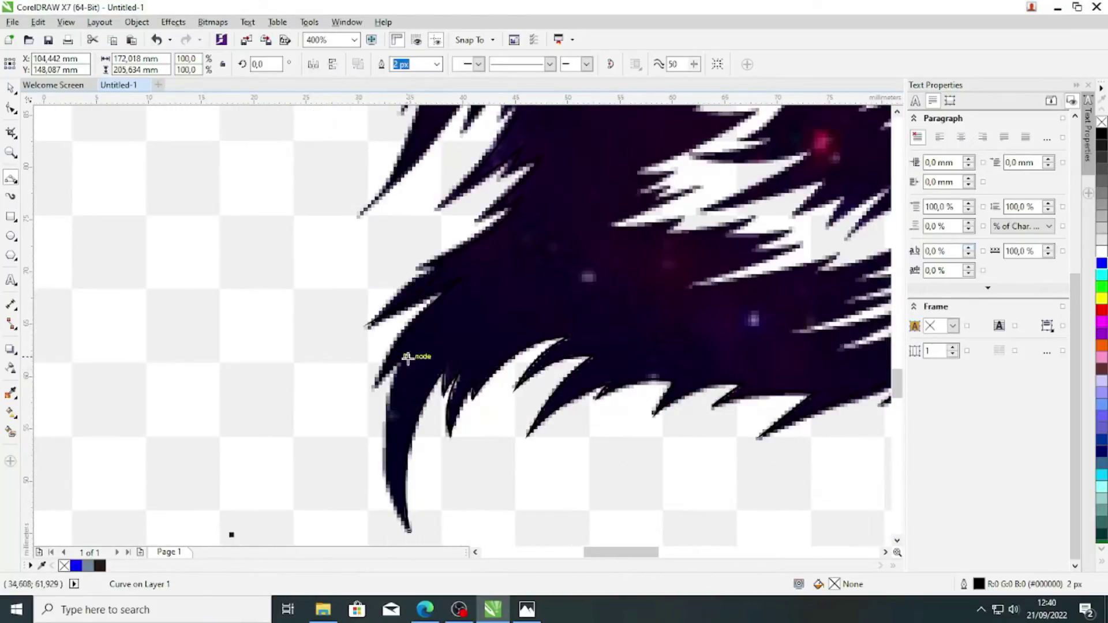
Step: Move the checkered lion bitmap off the page beyond the mane outline, and shift the outline upward beside the page
{"action": "key", "text": "space"}
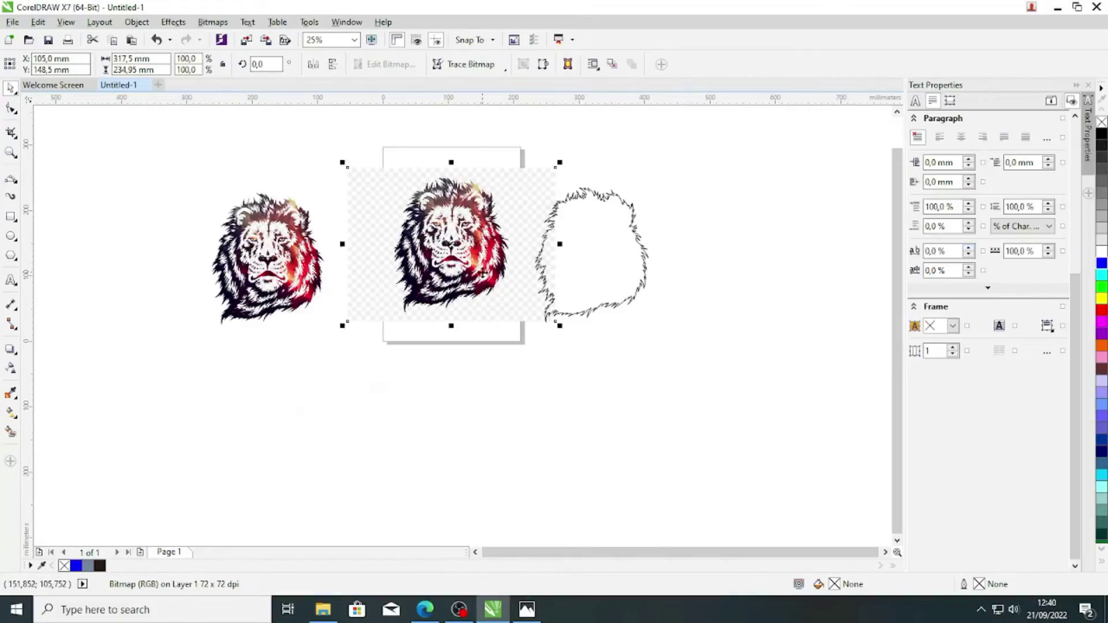
{"action": "left_click_drag", "start_coordinate": [483, 274], "coordinate": [826, 297]}
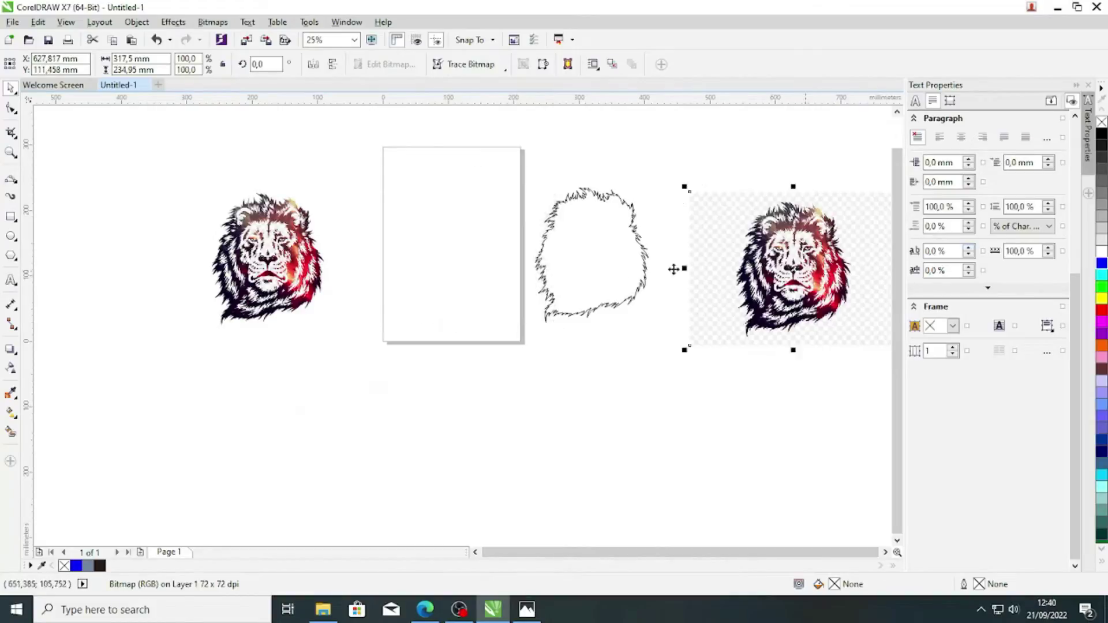
{"action": "left_click_drag", "start_coordinate": [647, 270], "coordinate": [700, 198]}
Step: Import the black T-shirt mockup image from its file folder onto the page
{"action": "left_click", "coordinate": [323, 612]}
{"action": "double_click", "coordinate": [289, 213]}
{"action": "left_click_drag", "start_coordinate": [312, 179], "coordinate": [414, 538]}
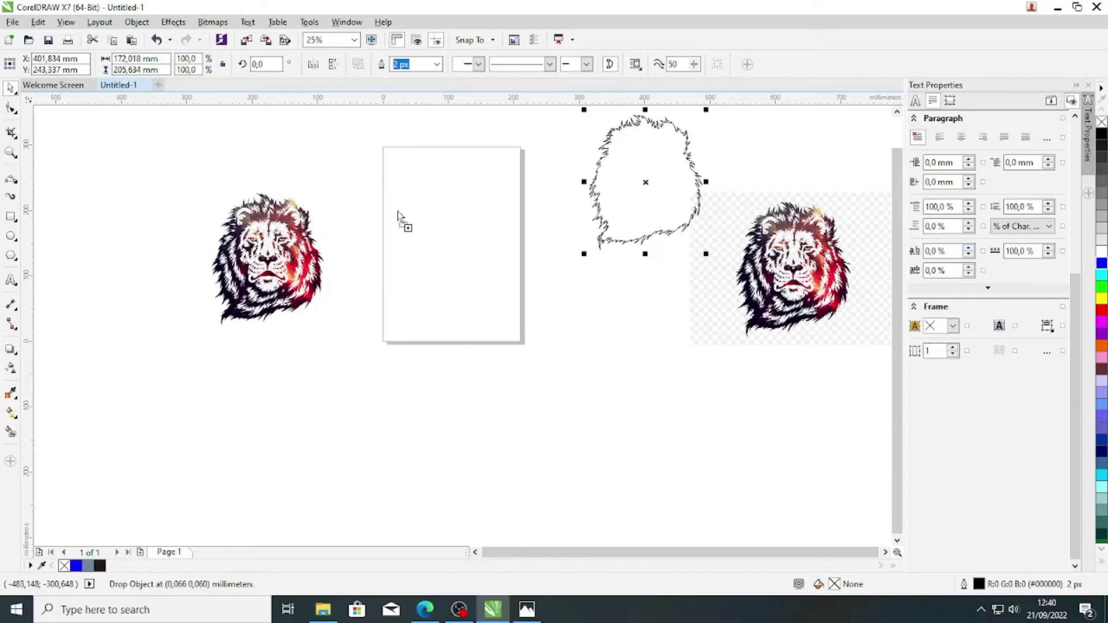
{"action": "left_click", "coordinate": [396, 215]}
Step: Place the lion cutout in front of the back-view shirt and scale it down to about 55 mm wide
{"action": "left_click", "coordinate": [265, 254]}
{"action": "scroll", "coordinate": [323, 215], "scroll_direction": "up", "scroll_amount": 1}
{"action": "left_click_drag", "start_coordinate": [206, 268], "coordinate": [636, 285]}
{"action": "key", "text": "shift+Page_Up"}
{"action": "scroll", "coordinate": [683, 234], "scroll_direction": "up", "scroll_amount": 1}
{"action": "left_click_drag", "start_coordinate": [725, 216], "coordinate": [685, 263]}
{"action": "scroll", "coordinate": [644, 333], "scroll_direction": "down", "scroll_amount": 1}
{"action": "scroll", "coordinate": [634, 369], "scroll_direction": "up", "scroll_amount": 1}
{"action": "scroll", "coordinate": [633, 369], "scroll_direction": "up", "scroll_amount": 1}
{"action": "scroll", "coordinate": [445, 369], "scroll_direction": "down", "scroll_amount": 2}
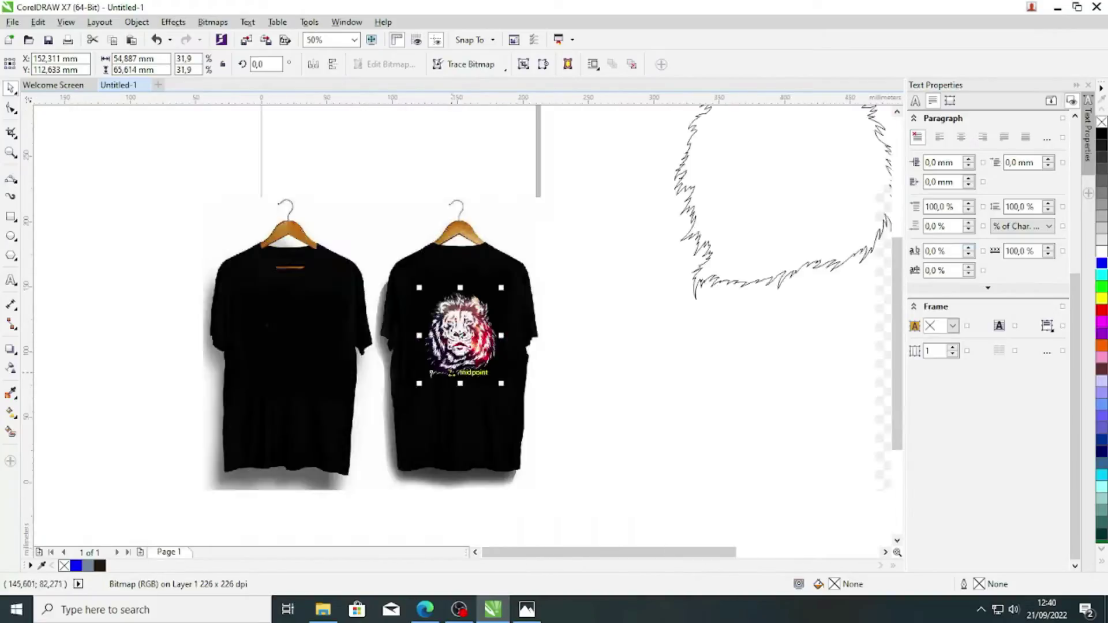
Step: Move the lion up on the back-view shirt and enlarge it slightly
{"action": "scroll", "coordinate": [460, 358], "scroll_direction": "up", "scroll_amount": 1}
{"action": "left_click_drag", "start_coordinate": [479, 339], "coordinate": [479, 310]}
{"action": "left_click_drag", "start_coordinate": [547, 208], "coordinate": [570, 184]}
{"action": "scroll", "coordinate": [609, 323], "scroll_direction": "down", "scroll_amount": 2}
{"action": "left_click", "coordinate": [638, 354]}
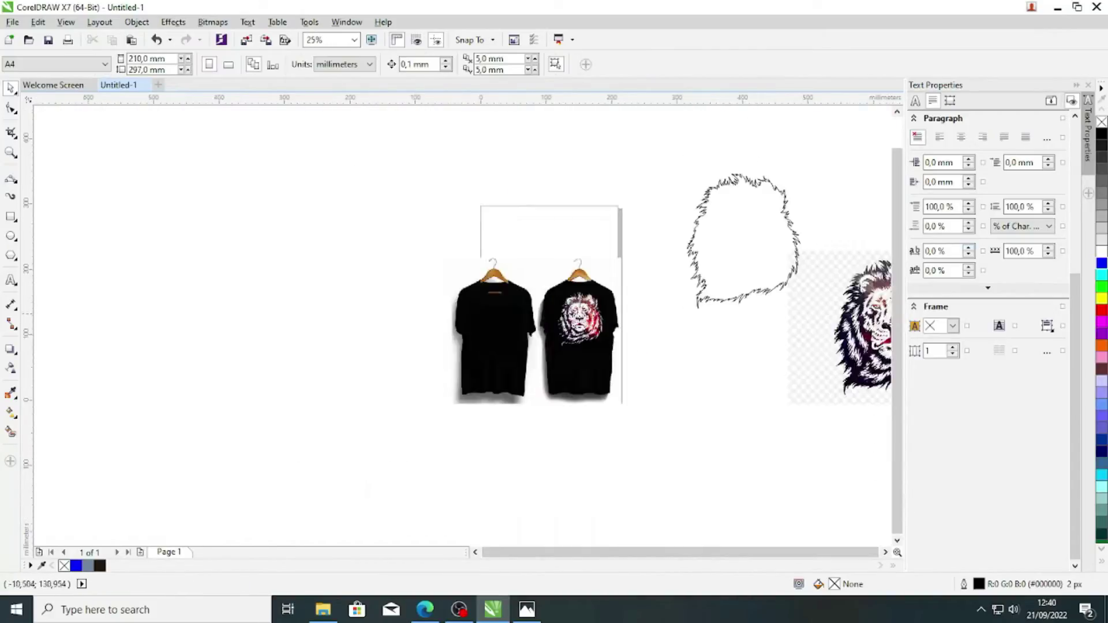
Step: Add the text "AREMANITA" on the empty area beside the front-view shirt
{"action": "scroll", "coordinate": [536, 343], "scroll_direction": "up", "scroll_amount": 1}
{"action": "left_click", "coordinate": [11, 280]}
{"action": "left_click", "coordinate": [140, 343]}
{"action": "type", "text": "AREMANI"}
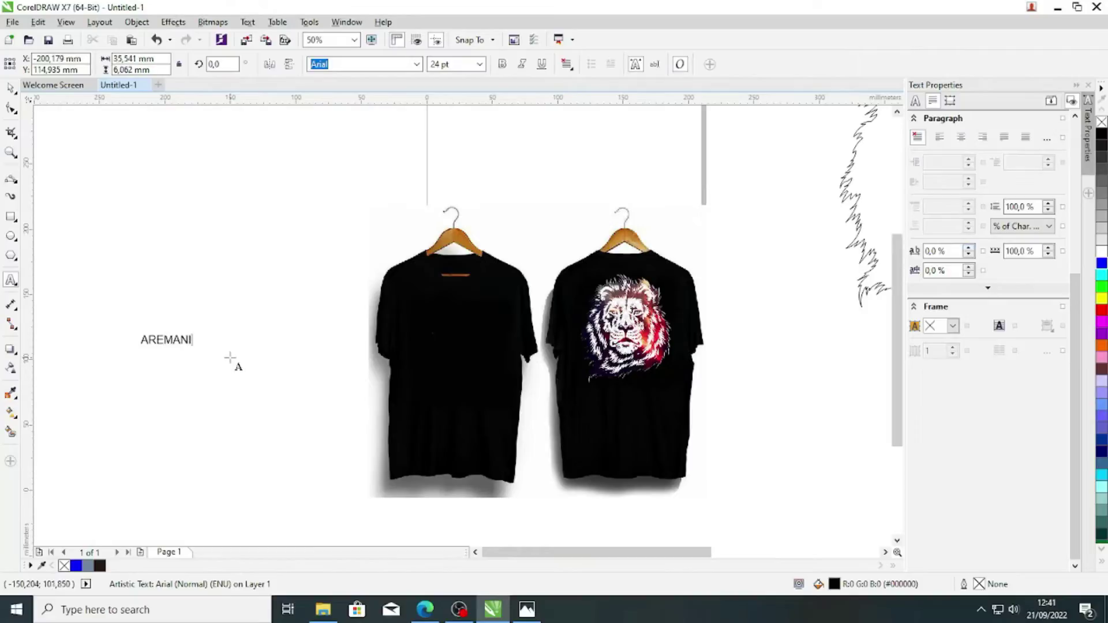
{"action": "left_click", "coordinate": [10, 88]}
{"action": "key", "text": "ctrl+k"}
{"action": "scroll", "coordinate": [136, 341], "scroll_direction": "up", "scroll_amount": 1}
{"action": "left_click", "coordinate": [148, 347]}
{"action": "scroll", "coordinate": [153, 329], "scroll_direction": "up", "scroll_amount": 1}
{"action": "left_click_drag", "start_coordinate": [131, 327], "coordinate": [101, 286]}
{"action": "scroll", "coordinate": [132, 329], "scroll_direction": "up", "scroll_amount": 1}
{"action": "scroll", "coordinate": [218, 356], "scroll_direction": "down", "scroll_amount": 1}
{"action": "scroll", "coordinate": [224, 355], "scroll_direction": "up", "scroll_amount": 1}
{"action": "key", "text": "ctrl+z"}
{"action": "key", "text": "ctrl+z"}
Step: Set the text's font to DFGothic-EB and place it on the front-view shirt's chest at about 38 pt
{"action": "left_click", "coordinate": [417, 64]}
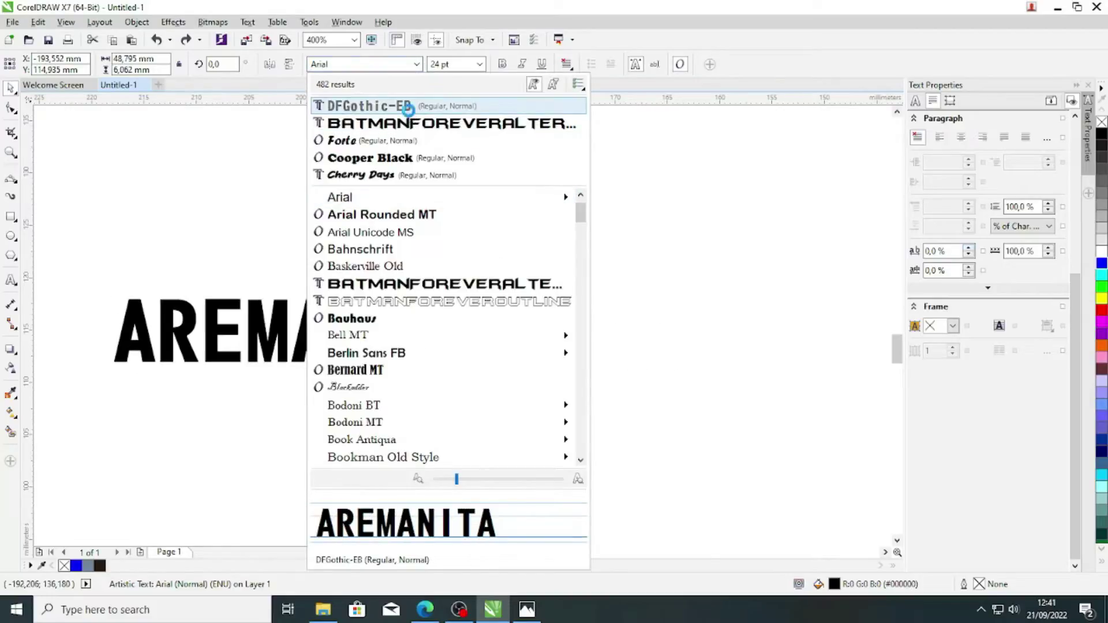
{"action": "left_click", "coordinate": [396, 107]}
{"action": "scroll", "coordinate": [225, 335], "scroll_direction": "down", "scroll_amount": 1}
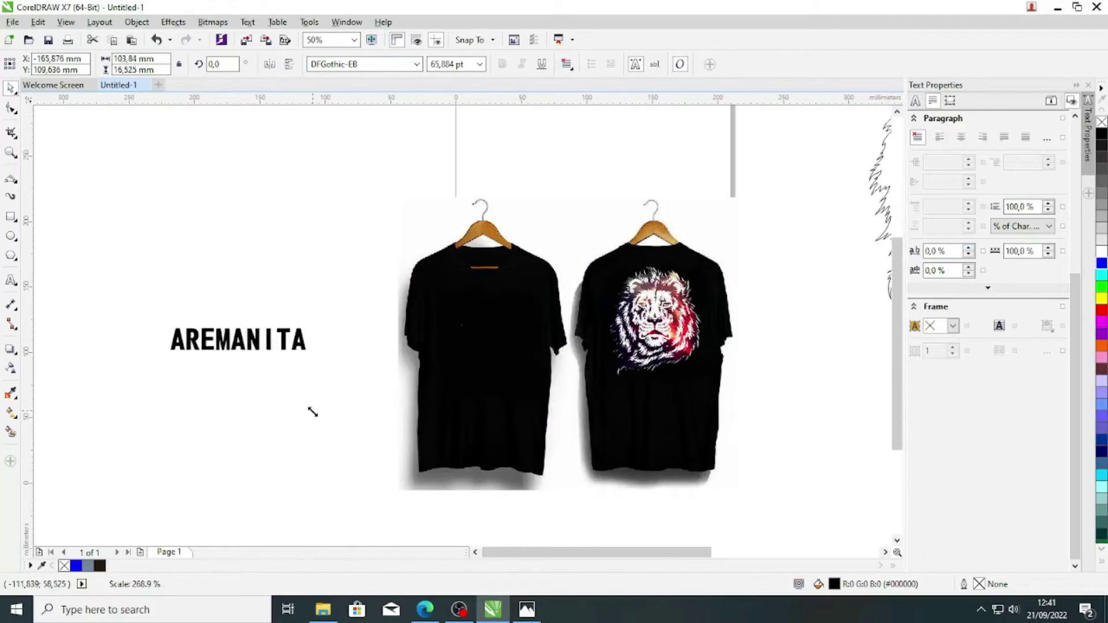
{"action": "left_click_drag", "start_coordinate": [262, 336], "coordinate": [469, 284]}
{"action": "scroll", "coordinate": [456, 300], "scroll_direction": "up", "scroll_amount": 2}
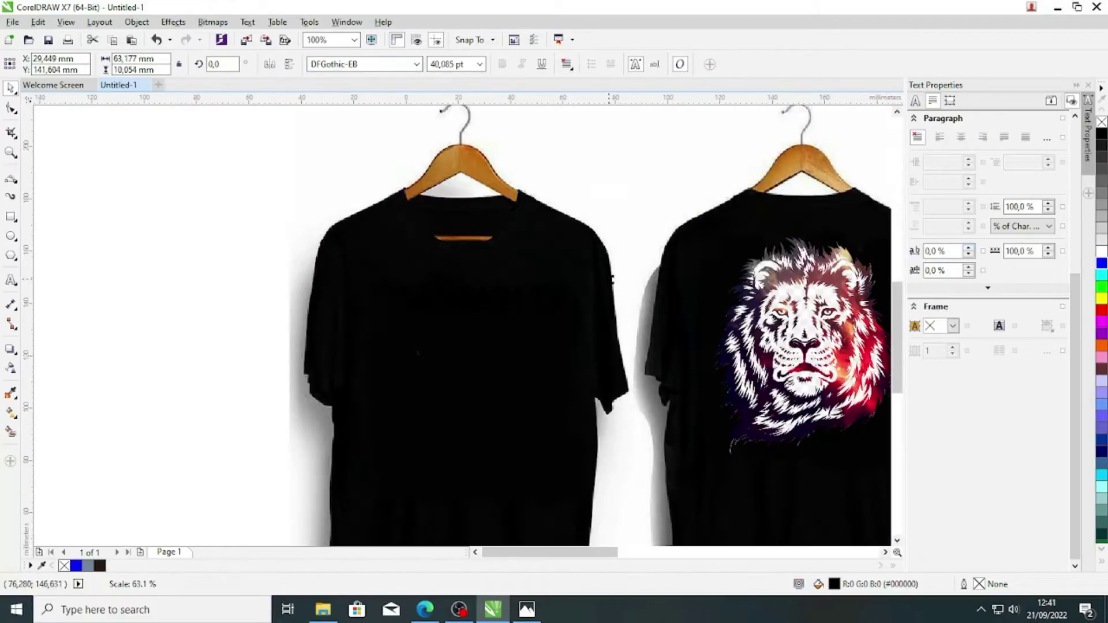
Step: Change the chest text to "AREMA" with "MALANG" on a second line, and centre-align both lines
{"action": "double_click", "coordinate": [454, 304]}
{"action": "key", "text": "Right"}
{"action": "key", "text": "BackSpace"}
{"action": "key", "text": "BackSpace"}
{"action": "key", "text": "BackSpace"}
{"action": "key", "text": "BackSpace"}
{"action": "type", "text": "MALANG"}
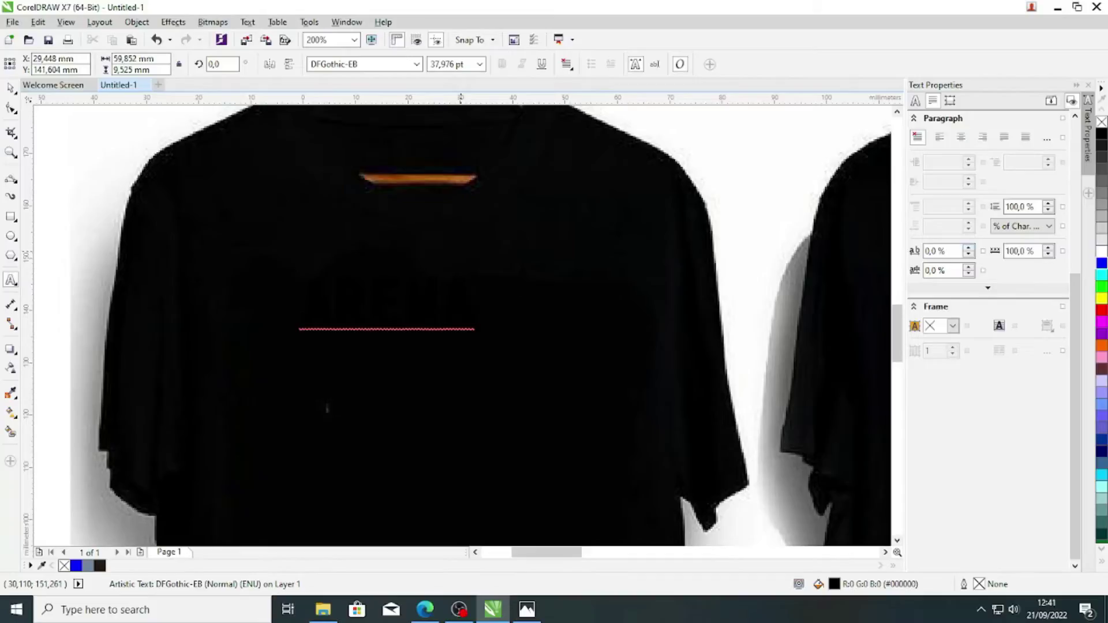
{"action": "key", "text": "ctrl+e"}
Step: Fill the AREMA MALANG text with light gray #E6E6E6 and position it on the front-view shirt's chest
{"action": "left_click", "coordinate": [10, 89]}
{"action": "left_click", "coordinate": [1102, 263]}
{"action": "left_click", "coordinate": [1102, 239]}
{"action": "mouse_move", "coordinate": [403, 339]}
{"action": "left_mouse_down"}
{"action": "mouse_move", "coordinate": [372, 332]}
{"action": "mouse_move", "coordinate": [387, 339]}
{"action": "left_mouse_up"}
{"action": "left_click", "coordinate": [832, 327]}
{"action": "scroll", "coordinate": [832, 327], "scroll_direction": "down", "scroll_amount": 1}
{"action": "scroll", "coordinate": [654, 333], "scroll_direction": "up", "scroll_amount": 1}
{"action": "scroll", "coordinate": [356, 338], "scroll_direction": "down", "scroll_amount": 1}
Step: Break the text into separate lines, then shrink AREMA and position it centred above MALANG
{"action": "left_click", "coordinate": [506, 346]}
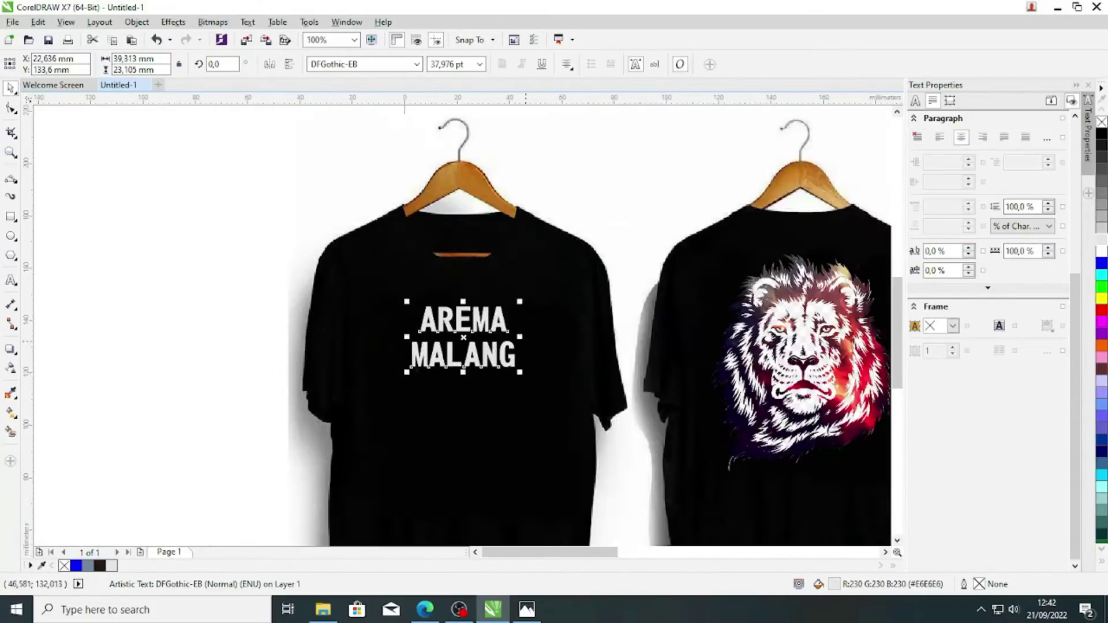
{"action": "scroll", "coordinate": [506, 347], "scroll_direction": "up", "scroll_amount": 1}
{"action": "key", "text": "ctrl+k"}
{"action": "left_click_drag", "start_coordinate": [511, 322], "coordinate": [477, 310]}
{"action": "left_click_drag", "start_coordinate": [472, 351], "coordinate": [475, 334]}
{"action": "scroll", "coordinate": [445, 352], "scroll_direction": "down", "scroll_amount": 2}
{"action": "left_click", "coordinate": [230, 358]}
Step: Draw a thin rectangle about 39.6 by 0.4 mm beneath MALANG with white fill and white outline
{"action": "scroll", "coordinate": [262, 389], "scroll_direction": "up", "scroll_amount": 1}
{"action": "left_click", "coordinate": [10, 216]}
{"action": "scroll", "coordinate": [421, 375], "scroll_direction": "up", "scroll_amount": 1}
{"action": "left_click_drag", "start_coordinate": [279, 298], "coordinate": [494, 302]}
{"action": "left_click", "coordinate": [1102, 251]}
{"action": "right_click", "coordinate": [1102, 251]}
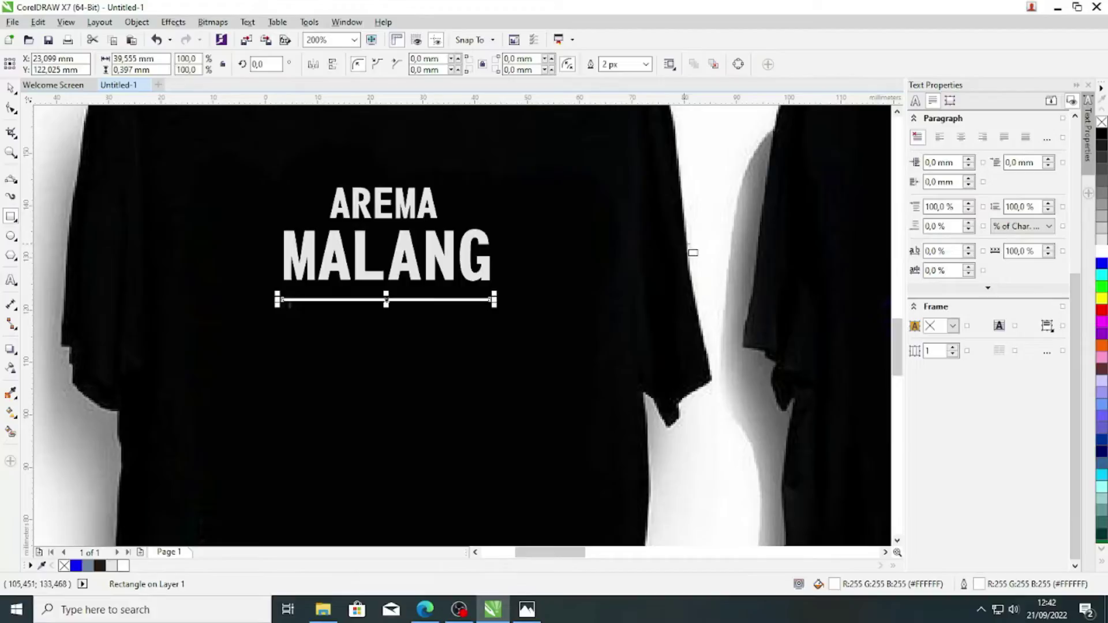
{"action": "left_click", "coordinate": [10, 88]}
{"action": "scroll", "coordinate": [412, 283], "scroll_direction": "down", "scroll_amount": 2}
{"action": "left_click", "coordinate": [276, 300]}
Step: Add the text "FOOTBALL CULTURE" on the empty area beside the front-view shirt
{"action": "scroll", "coordinate": [395, 288], "scroll_direction": "up", "scroll_amount": 2}
{"action": "left_click", "coordinate": [11, 280]}
{"action": "left_click", "coordinate": [86, 292]}
{"action": "type", "text": "FOOTB"}
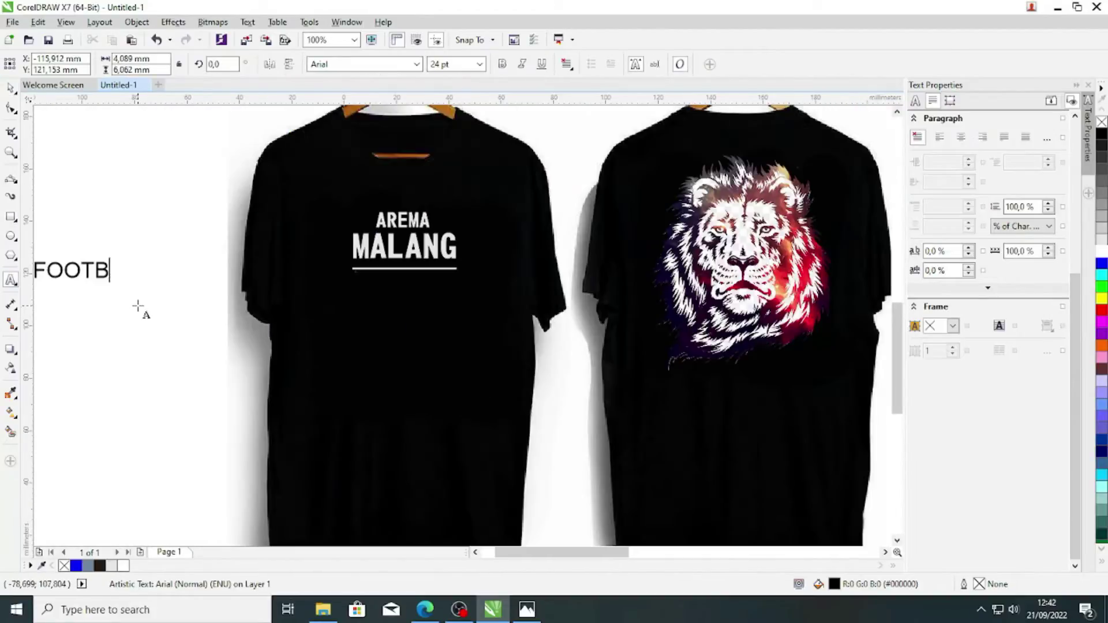
{"action": "type", "text": "ALL CULTURE"}
{"action": "left_click", "coordinate": [10, 87]}
Step: Set FOOTBALL CULTURE in white DFGothic-EB and move it beneath the thin line on the front-view shirt
{"action": "left_click", "coordinate": [416, 65]}
{"action": "left_click", "coordinate": [375, 108]}
{"action": "left_click", "coordinate": [123, 565]}
{"action": "scroll", "coordinate": [131, 272], "scroll_direction": "up", "scroll_amount": 1}
{"action": "left_click_drag", "start_coordinate": [123, 267], "coordinate": [689, 293]}
{"action": "scroll", "coordinate": [295, 246], "scroll_direction": "down", "scroll_amount": 2}
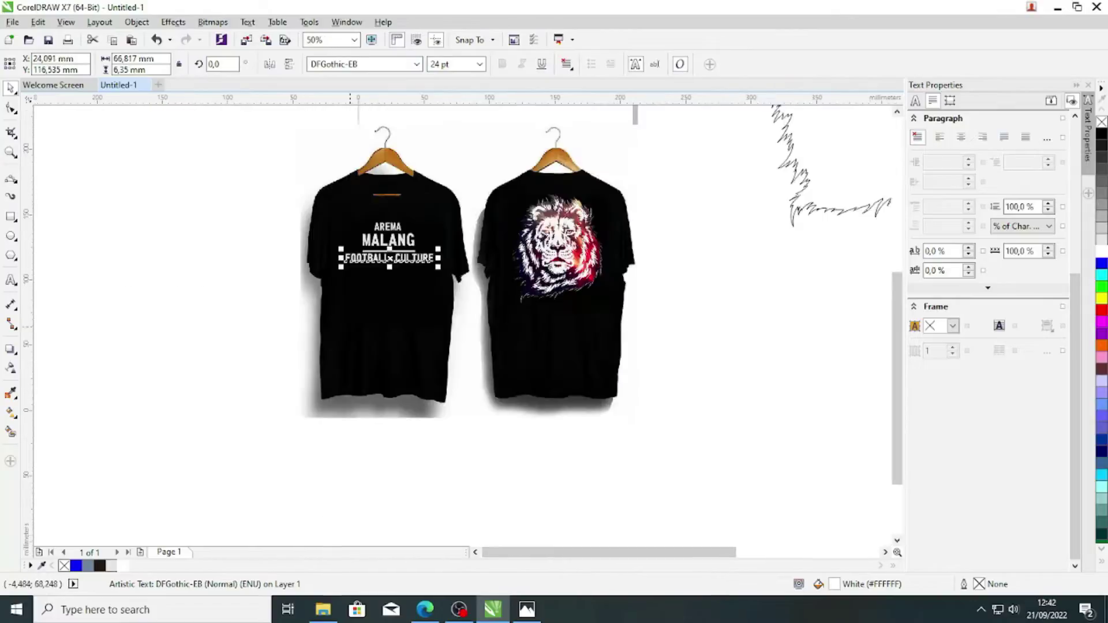
Step: Reduce FOOTBALL CULTURE to 12 pt and centre it closely beneath the thin white line
{"action": "scroll", "coordinate": [391, 248], "scroll_direction": "up", "scroll_amount": 2}
{"action": "left_click_drag", "start_coordinate": [195, 269], "coordinate": [295, 278]}
{"action": "scroll", "coordinate": [313, 272], "scroll_direction": "up", "scroll_amount": 1}
{"action": "left_click_drag", "start_coordinate": [364, 299], "coordinate": [360, 272]}
{"action": "scroll", "coordinate": [434, 284], "scroll_direction": "up", "scroll_amount": 1}
{"action": "scroll", "coordinate": [432, 282], "scroll_direction": "down", "scroll_amount": 1}
{"action": "key", "text": "Left"}
{"action": "key", "text": "Left"}
{"action": "key", "text": "Left"}
{"action": "key", "text": "Left"}
{"action": "key", "text": "Left"}
{"action": "key", "text": "Left"}
{"action": "key", "text": "Left"}
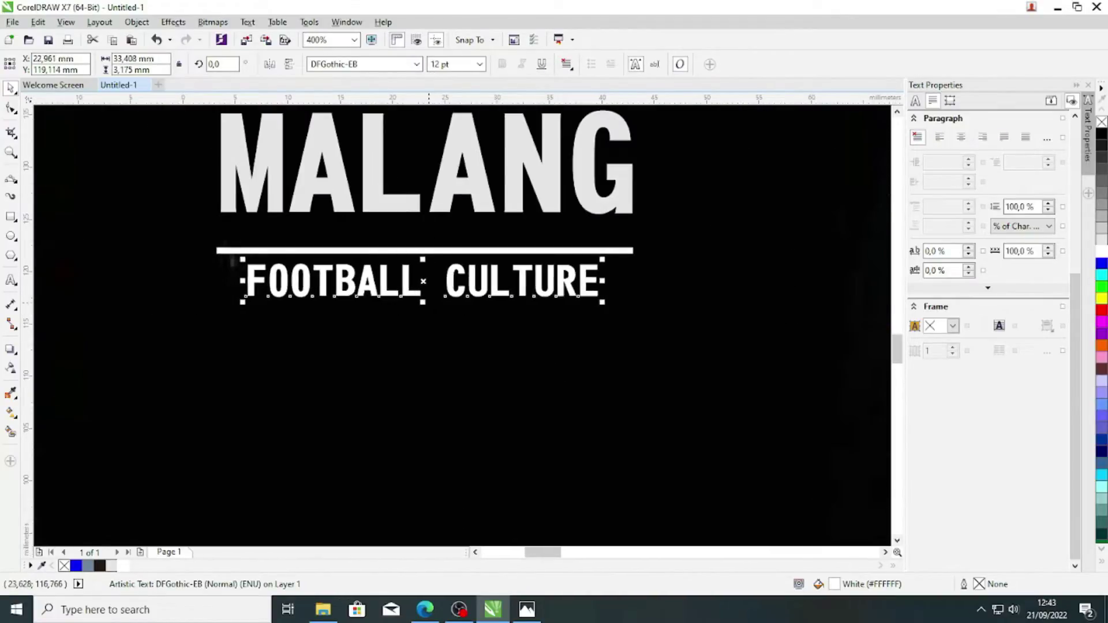
{"action": "scroll", "coordinate": [398, 323], "scroll_direction": "down", "scroll_amount": 3}
{"action": "left_click", "coordinate": [231, 338]}
{"action": "scroll", "coordinate": [384, 345], "scroll_direction": "up", "scroll_amount": 1}
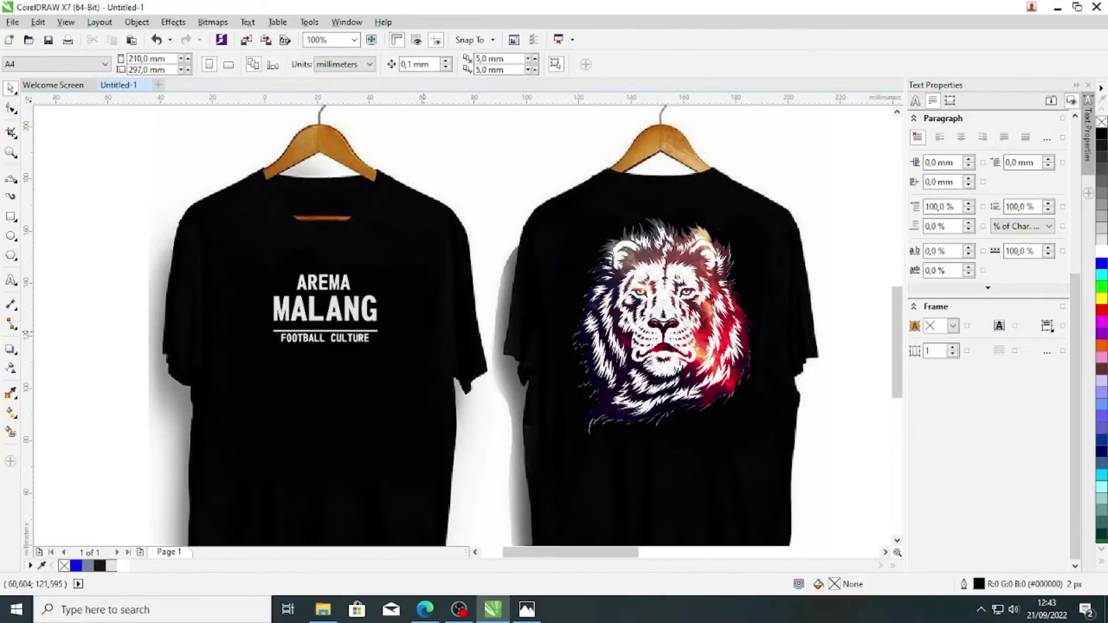
Step: Add a new text "AREMANITA" above the back-view shirt
{"action": "scroll", "coordinate": [259, 290], "scroll_direction": "down", "scroll_amount": 1}
{"action": "left_click", "coordinate": [10, 280]}
{"action": "left_click", "coordinate": [390, 214]}
{"action": "type", "text": "AREMANITA"}
{"action": "left_click", "coordinate": [12, 93]}
Step: Enlarge the new AREMANITA text to about 75 pt, set its font to DFGothic-EB and move it onto the back-view shirt
{"action": "left_click_drag", "start_coordinate": [459, 219], "coordinate": [593, 236]}
{"action": "left_click", "coordinate": [417, 65]}
{"action": "left_click", "coordinate": [369, 106]}
{"action": "left_click_drag", "start_coordinate": [468, 219], "coordinate": [466, 270]}
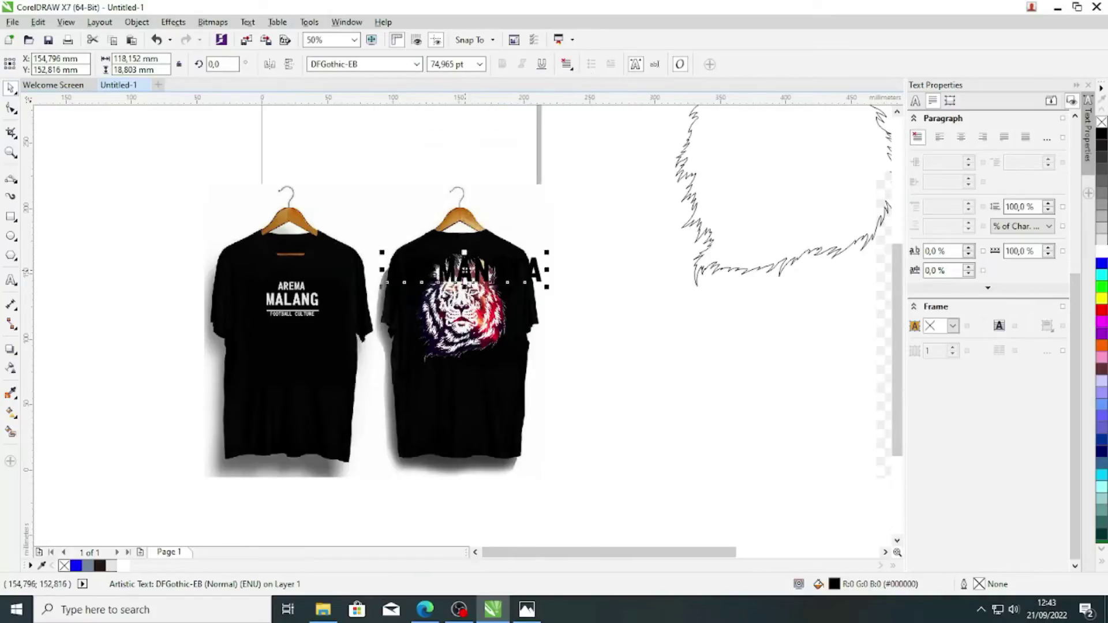
Step: Reduce AREMANITA to about 54 pt and position it across the upper back above the lion's head
{"action": "scroll", "coordinate": [466, 273], "scroll_direction": "up", "scroll_amount": 1}
{"action": "scroll", "coordinate": [518, 297], "scroll_direction": "down", "scroll_amount": 1}
{"action": "scroll", "coordinate": [498, 288], "scroll_direction": "up", "scroll_amount": 2}
{"action": "left_click_drag", "start_coordinate": [802, 333], "coordinate": [714, 315]}
{"action": "left_click_drag", "start_coordinate": [488, 275], "coordinate": [479, 248]}
Step: Try light gray and blue fills on the back-view AREMANITA text and fill it with white
{"action": "left_click", "coordinate": [112, 566]}
{"action": "left_click", "coordinate": [76, 566]}
{"action": "scroll", "coordinate": [242, 455], "scroll_direction": "down", "scroll_amount": 2}
{"action": "scroll", "coordinate": [235, 453], "scroll_direction": "down", "scroll_amount": 1}
{"action": "left_click", "coordinate": [123, 565]}
{"action": "scroll", "coordinate": [216, 504], "scroll_direction": "up", "scroll_amount": 2}
{"action": "scroll", "coordinate": [236, 413], "scroll_direction": "down", "scroll_amount": 2}
{"action": "scroll", "coordinate": [243, 369], "scroll_direction": "up", "scroll_amount": 2}
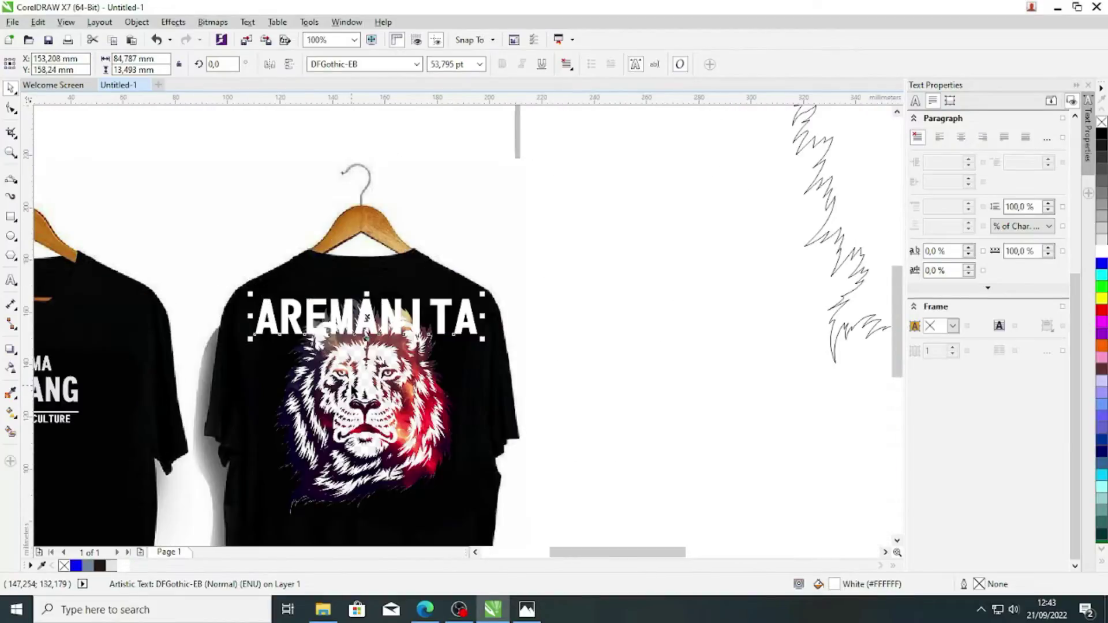
{"action": "scroll", "coordinate": [352, 369], "scroll_direction": "down", "scroll_amount": 1}
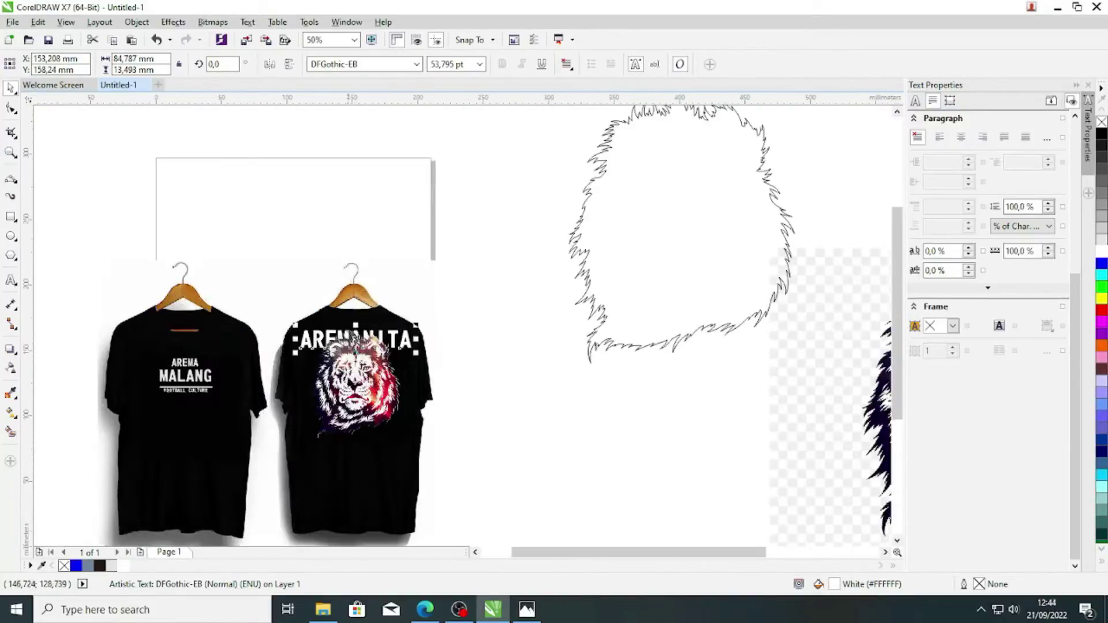
Step: Nudge the lion artwork down on the back-view shirt, away from the AREMANITA text
{"action": "scroll", "coordinate": [356, 379], "scroll_direction": "up", "scroll_amount": 1}
{"action": "left_click", "coordinate": [356, 378]}
{"action": "key", "text": "Down"}
{"action": "key", "text": "Down"}
{"action": "key", "text": "Down"}
{"action": "key", "text": "Escape"}
{"action": "scroll", "coordinate": [395, 331], "scroll_direction": "down", "scroll_amount": 2}
{"action": "scroll", "coordinate": [390, 331], "scroll_direction": "up", "scroll_amount": 2}
Step: Give the back-view AREMANITA text a blue #0000FF fill and a matching blue outline
{"action": "left_click", "coordinate": [392, 306]}
{"action": "scroll", "coordinate": [385, 307], "scroll_direction": "up", "scroll_amount": 2}
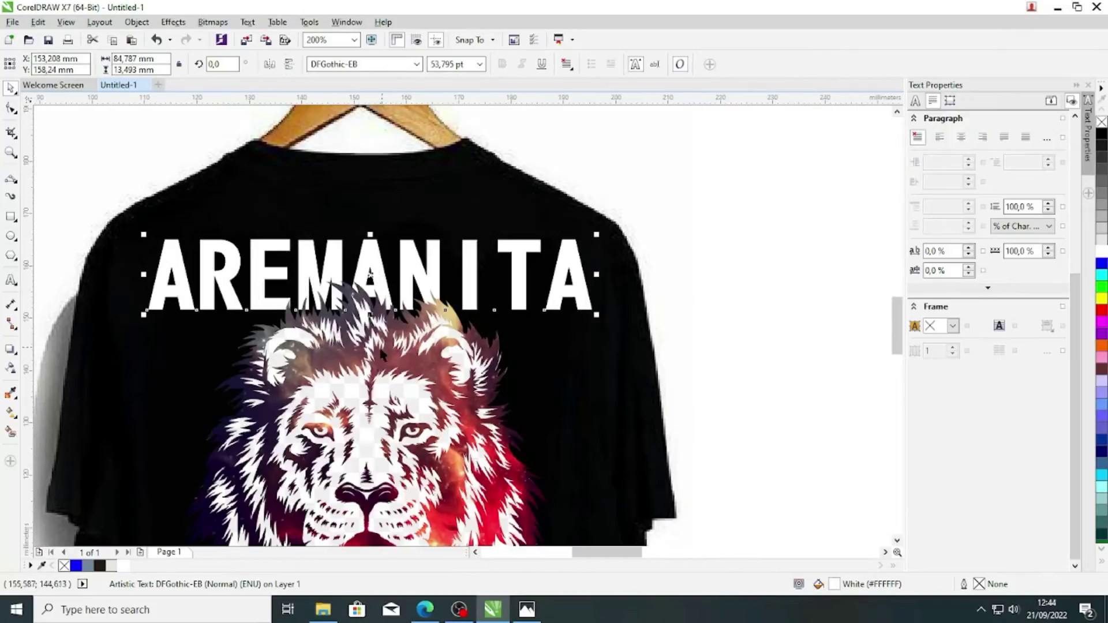
{"action": "left_click", "coordinate": [76, 566]}
{"action": "right_click", "coordinate": [76, 566]}
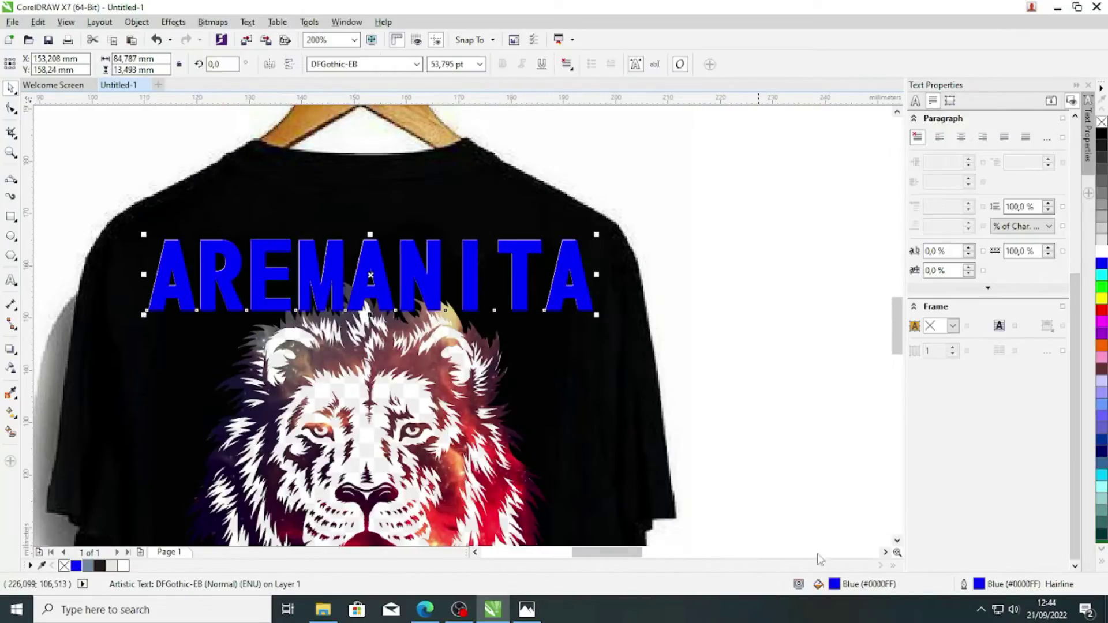
Step: Set the blue AREMANITA copy's outline to 25 px and place it behind the white lettering
{"action": "double_click", "coordinate": [970, 588]}
{"action": "left_click", "coordinate": [466, 213]}
{"action": "left_click", "coordinate": [444, 340]}
{"action": "left_click", "coordinate": [539, 433]}
{"action": "key", "text": "ctrl+Page_Down"}
{"action": "key", "text": "ctrl+Page_Down"}
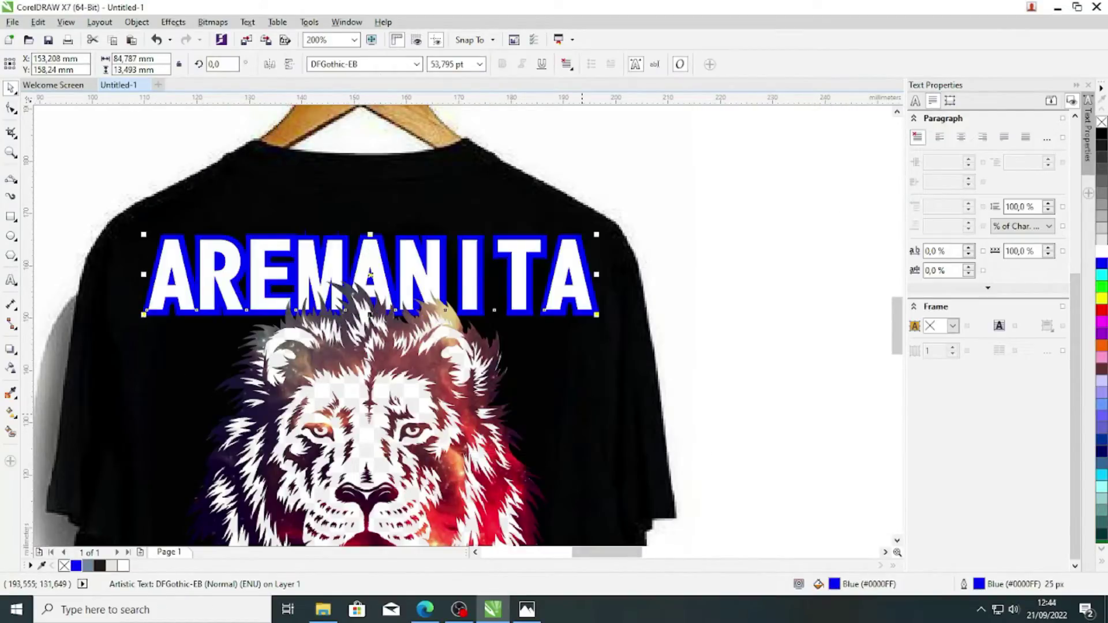
Step: Sample a dark navy from the lion's mane and apply it to the blue AREMANITA backing
{"action": "scroll", "coordinate": [515, 344], "scroll_direction": "down", "scroll_amount": 1}
{"action": "scroll", "coordinate": [414, 380], "scroll_direction": "up", "scroll_amount": 1}
{"action": "left_click", "coordinate": [10, 393]}
{"action": "left_click", "coordinate": [307, 483]}
{"action": "scroll", "coordinate": [314, 269], "scroll_direction": "up", "scroll_amount": 2}
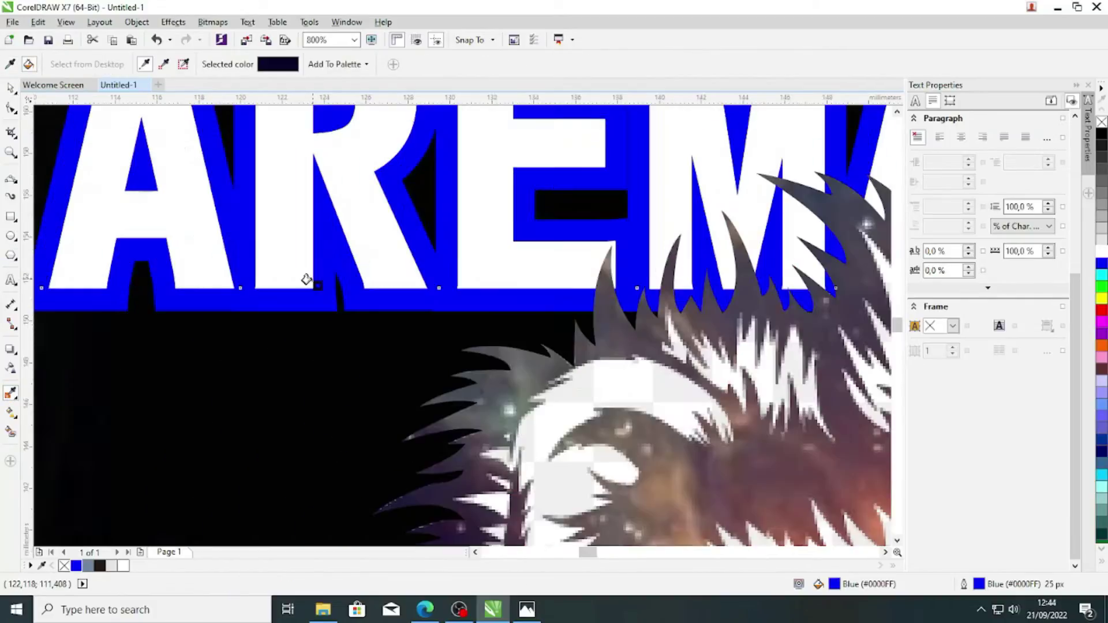
{"action": "left_click", "coordinate": [306, 281]}
{"action": "scroll", "coordinate": [311, 303], "scroll_direction": "down", "scroll_amount": 3}
{"action": "left_click", "coordinate": [10, 88]}
{"action": "scroll", "coordinate": [320, 289], "scroll_direction": "up", "scroll_amount": 2}
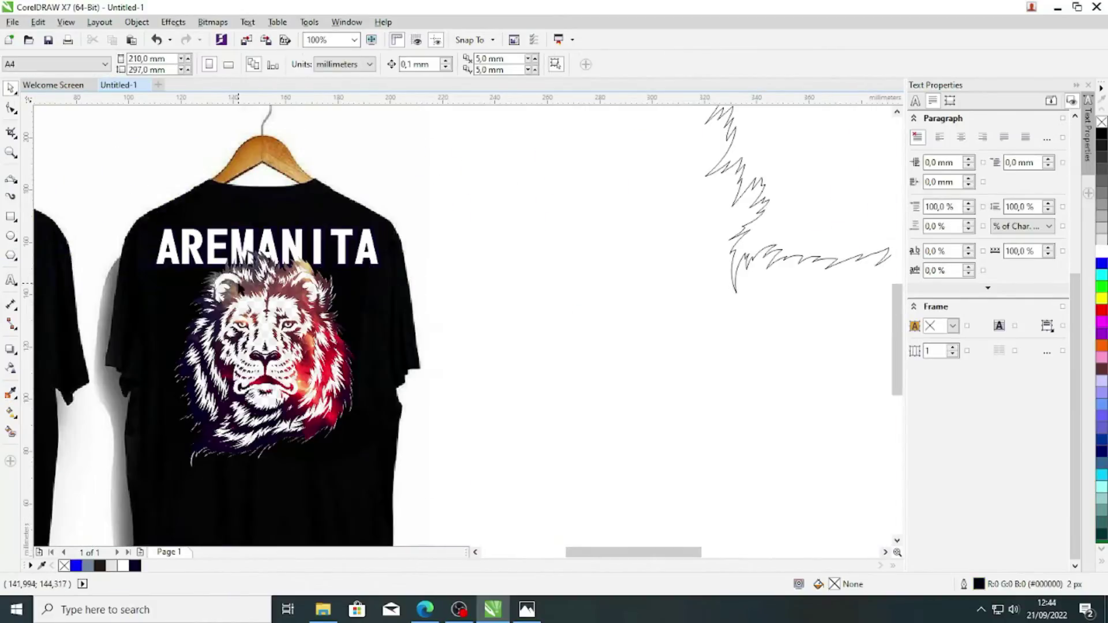
Step: Stretch the AREMANITA backing copy downward below the white lettering and give it a dark navy fill and outline
{"action": "right_click", "coordinate": [75, 566]}
{"action": "scroll", "coordinate": [526, 335], "scroll_direction": "down", "scroll_amount": 2}
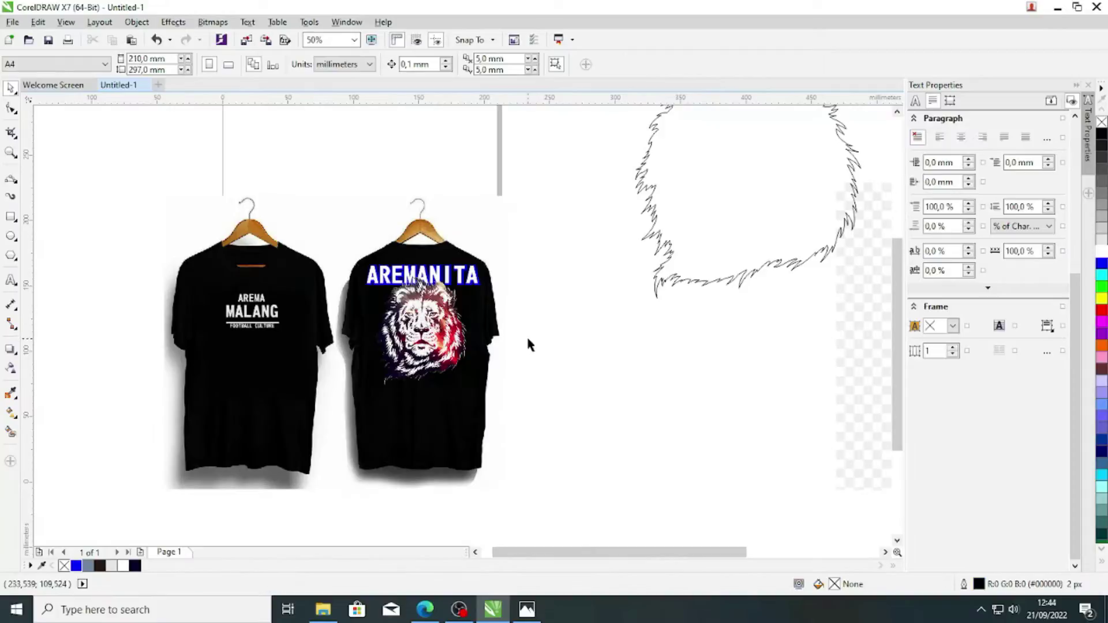
{"action": "scroll", "coordinate": [525, 334], "scroll_direction": "up", "scroll_amount": 2}
{"action": "left_click_drag", "start_coordinate": [464, 284], "coordinate": [464, 306]}
{"action": "scroll", "coordinate": [454, 300], "scroll_direction": "down", "scroll_amount": 1}
{"action": "left_click", "coordinate": [136, 566]}
{"action": "right_click", "coordinate": [135, 566]}
{"action": "left_click", "coordinate": [683, 388]}
Step: Fill the front AREMANITA lettering with black and give the backing copy a white fill and white outline
{"action": "scroll", "coordinate": [551, 295], "scroll_direction": "up", "scroll_amount": 1}
{"action": "left_click", "coordinate": [552, 283]}
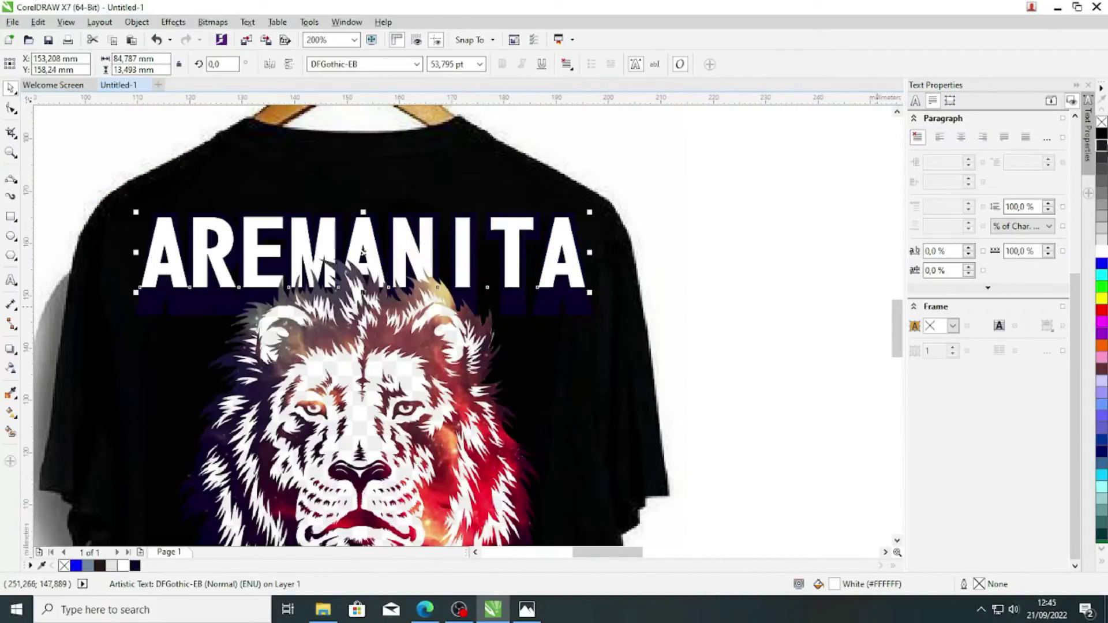
{"action": "left_click", "coordinate": [1102, 133]}
{"action": "left_click", "coordinate": [569, 303]}
{"action": "left_click", "coordinate": [123, 566]}
{"action": "right_click", "coordinate": [123, 565]}
{"action": "left_click", "coordinate": [683, 389]}
Step: Shorten the height of the white AREMANITA backing copy from its lower edge
{"action": "scroll", "coordinate": [330, 383], "scroll_direction": "down", "scroll_amount": 2}
{"action": "scroll", "coordinate": [309, 370], "scroll_direction": "up", "scroll_amount": 1}
{"action": "scroll", "coordinate": [310, 370], "scroll_direction": "up", "scroll_amount": 1}
{"action": "left_click", "coordinate": [307, 343]}
{"action": "scroll", "coordinate": [433, 339], "scroll_direction": "up", "scroll_amount": 1}
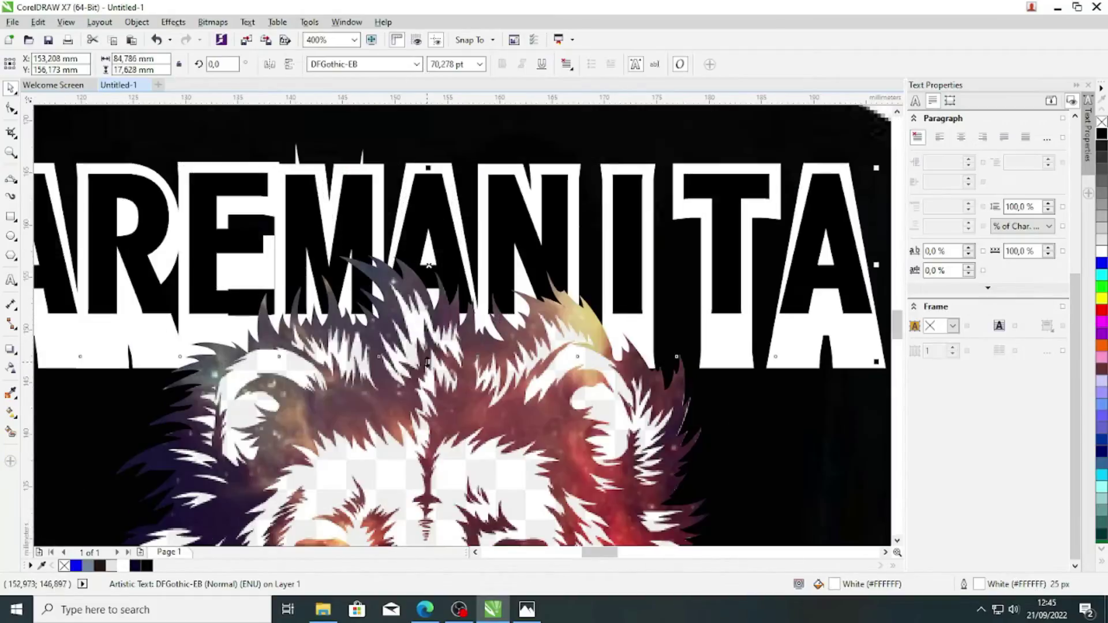
{"action": "left_click_drag", "start_coordinate": [427, 361], "coordinate": [427, 347]}
{"action": "scroll", "coordinate": [402, 286], "scroll_direction": "down", "scroll_amount": 2}
{"action": "left_click", "coordinate": [683, 389]}
Step: Delete the stretched white backing behind the black AREMANITA lettering
{"action": "scroll", "coordinate": [379, 254], "scroll_direction": "up", "scroll_amount": 3}
{"action": "left_click", "coordinate": [321, 294]}
{"action": "scroll", "coordinate": [321, 294], "scroll_direction": "down", "scroll_amount": 1}
{"action": "key", "text": "Delete"}
Step: Duplicate the black AREMANITA lettering and give the copy a white fill and white outline
{"action": "left_click", "coordinate": [584, 312]}
{"action": "key", "text": "ctrl+c"}
{"action": "key", "text": "ctrl+v"}
{"action": "left_click", "coordinate": [618, 325]}
{"action": "key", "text": "ctrl+v"}
{"action": "left_click", "coordinate": [123, 565]}
{"action": "right_click", "coordinate": [123, 566]}
Step: Set the white AREMANITA copy's outline to 16 px and place it behind the black lettering
{"action": "double_click", "coordinate": [964, 585]}
{"action": "left_click", "coordinate": [465, 213]}
{"action": "left_click", "coordinate": [446, 321]}
{"action": "left_click", "coordinate": [539, 433]}
{"action": "key", "text": "ctrl+Page_Down"}
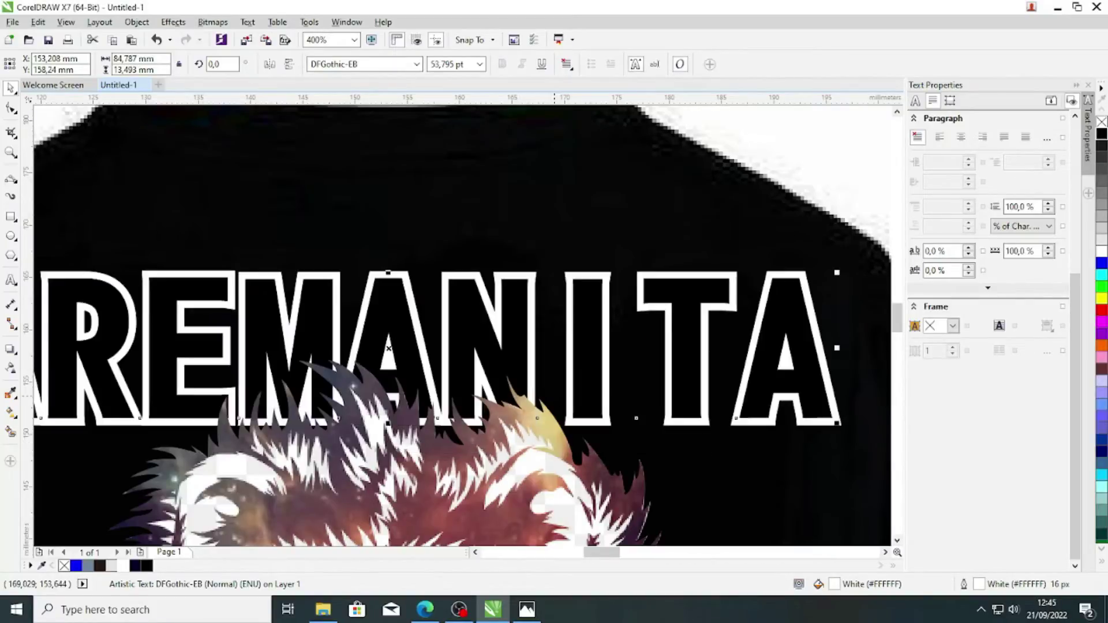
Step: Stretch the white AREMANITA backing downward to form a solid block shadow beneath the black lettering
{"action": "scroll", "coordinate": [424, 323], "scroll_direction": "down", "scroll_amount": 4}
{"action": "scroll", "coordinate": [424, 323], "scroll_direction": "up", "scroll_amount": 2}
{"action": "scroll", "coordinate": [423, 323], "scroll_direction": "down", "scroll_amount": 2}
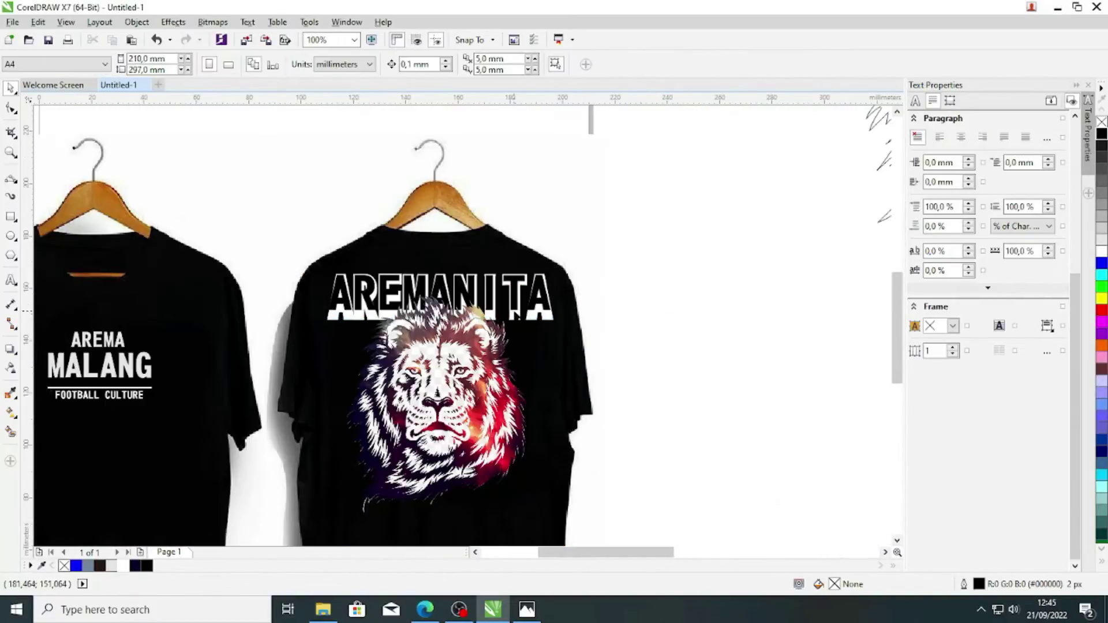
{"action": "scroll", "coordinate": [421, 321], "scroll_direction": "up", "scroll_amount": 2}
{"action": "scroll", "coordinate": [419, 318], "scroll_direction": "down", "scroll_amount": 3}
{"action": "scroll", "coordinate": [413, 315], "scroll_direction": "up", "scroll_amount": 3}
{"action": "scroll", "coordinate": [487, 305], "scroll_direction": "up", "scroll_amount": 1}
{"action": "left_click_drag", "start_coordinate": [465, 271], "coordinate": [459, 283]}
{"action": "scroll", "coordinate": [459, 270], "scroll_direction": "down", "scroll_amount": 2}
{"action": "scroll", "coordinate": [453, 275], "scroll_direction": "up", "scroll_amount": 2}
{"action": "scroll", "coordinate": [436, 293], "scroll_direction": "down", "scroll_amount": 2}
{"action": "left_click", "coordinate": [622, 290]}
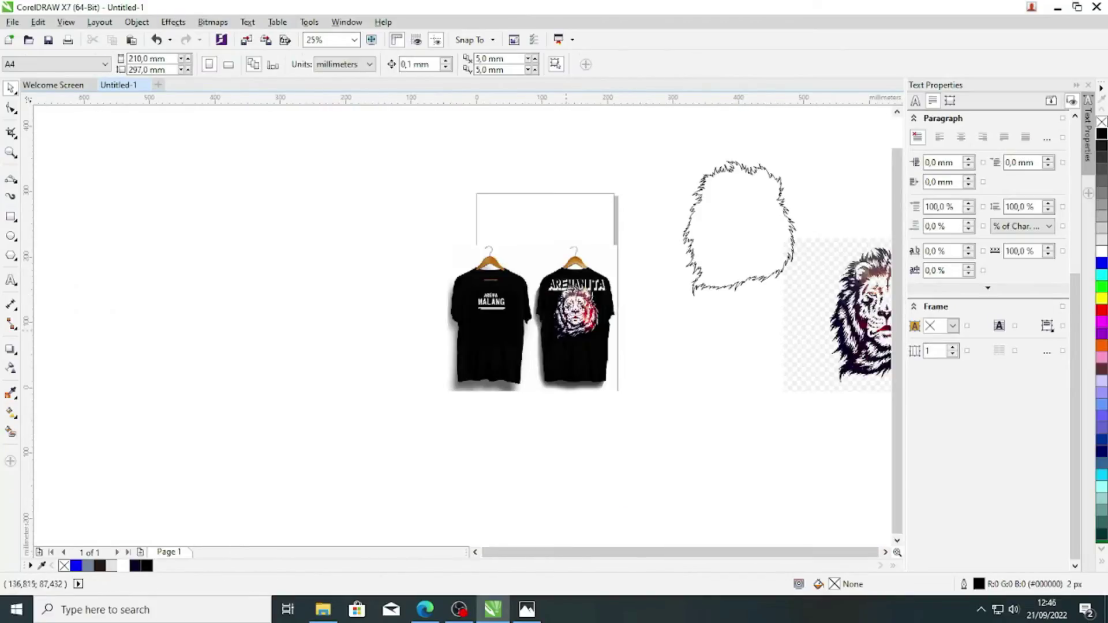
{"action": "left_click", "coordinate": [612, 207]}
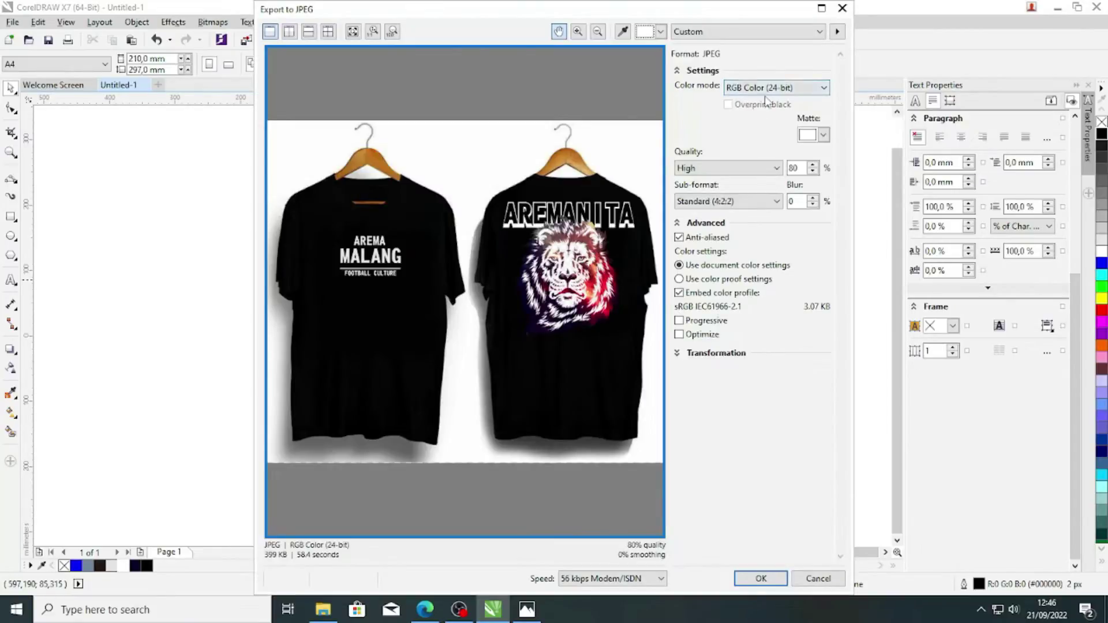
{"action": "left_click", "coordinate": [767, 87]}
{"action": "left_click", "coordinate": [766, 125]}
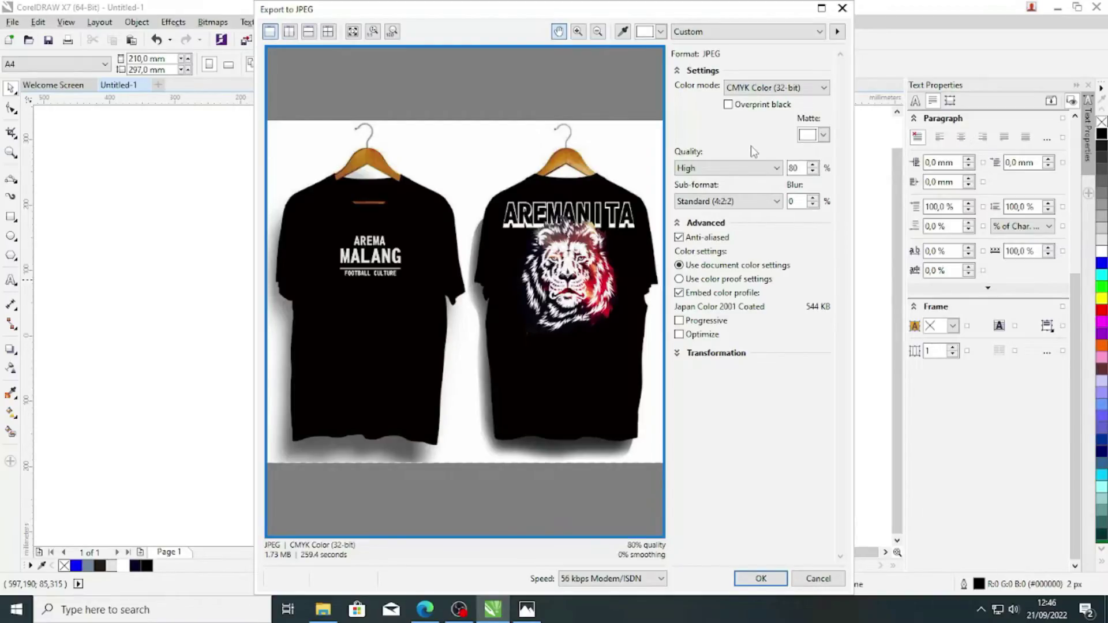
{"action": "left_click", "coordinate": [844, 8]}
{"action": "scroll", "coordinate": [490, 274], "scroll_direction": "up", "scroll_amount": 2}
{"action": "scroll", "coordinate": [399, 378], "scroll_direction": "down", "scroll_amount": 1}
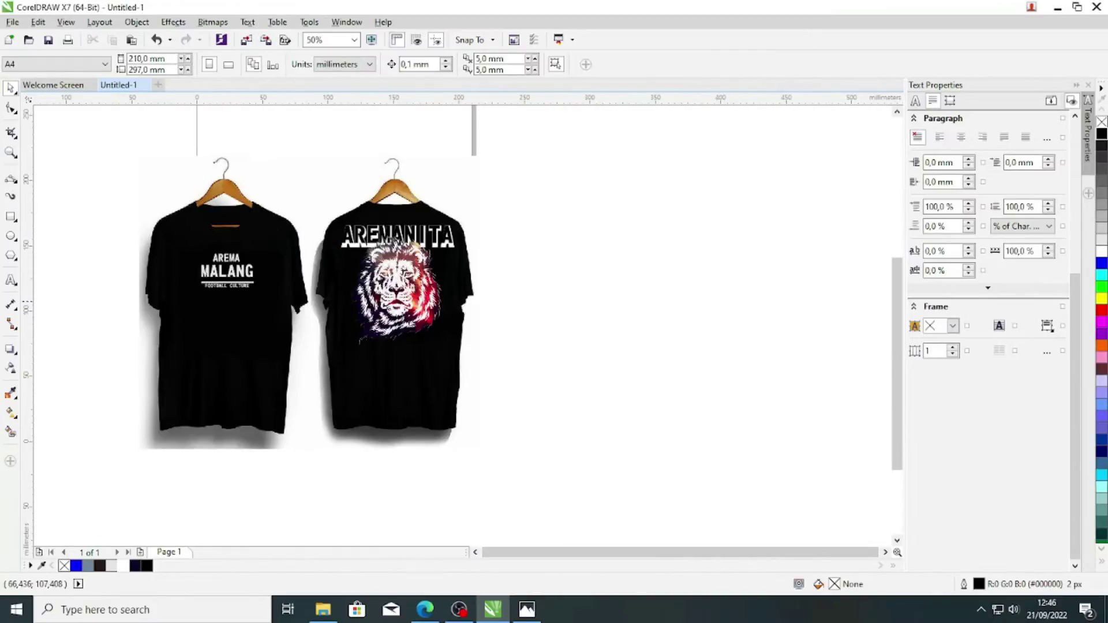
Step: Move the lion artwork down on the back-view shirt so it clears the AREMANITA lettering
{"action": "left_click", "coordinate": [11, 280]}
{"action": "scroll", "coordinate": [514, 257], "scroll_direction": "up", "scroll_amount": 1}
{"action": "left_click", "coordinate": [513, 238]}
{"action": "left_click", "coordinate": [10, 88]}
{"action": "left_click", "coordinate": [264, 300]}
{"action": "left_click_drag", "start_coordinate": [264, 299], "coordinate": [265, 325]}
{"action": "scroll", "coordinate": [280, 327], "scroll_direction": "down", "scroll_amount": 2}
{"action": "left_click", "coordinate": [133, 339]}
{"action": "scroll", "coordinate": [166, 341], "scroll_direction": "up", "scroll_amount": 1}
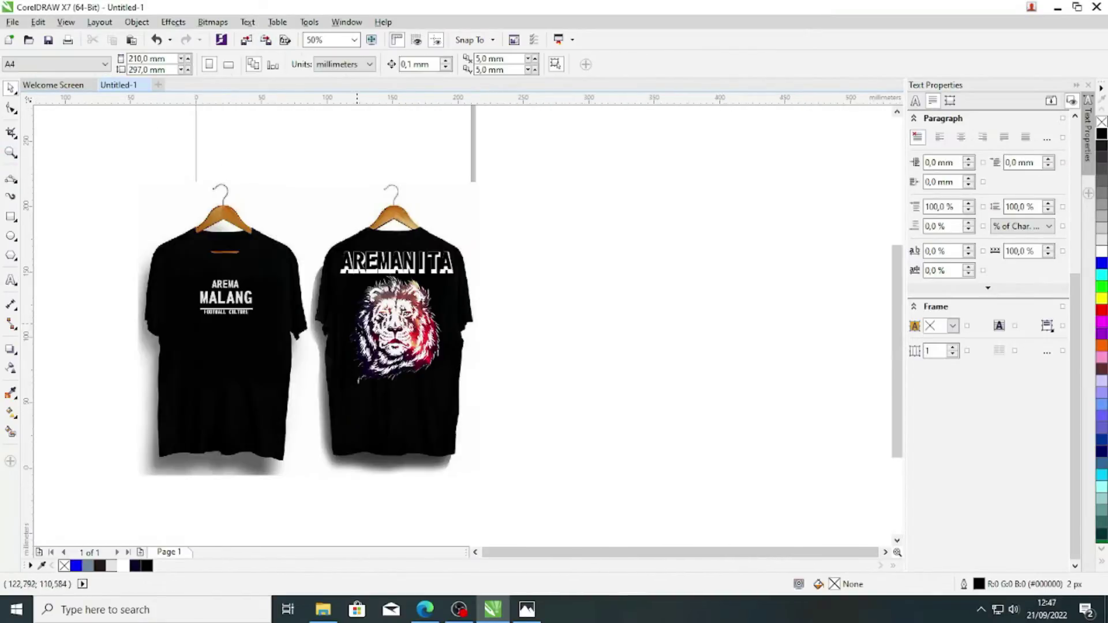
Step: Try a small downward adjustment of the AREMANITA lettering and undo it
{"action": "scroll", "coordinate": [385, 280], "scroll_direction": "up", "scroll_amount": 3}
{"action": "left_click", "coordinate": [494, 224]}
{"action": "left_click_drag", "start_coordinate": [494, 227], "coordinate": [495, 231]}
{"action": "scroll", "coordinate": [442, 240], "scroll_direction": "down", "scroll_amount": 2}
{"action": "scroll", "coordinate": [554, 287], "scroll_direction": "down", "scroll_amount": 1}
{"action": "left_click", "coordinate": [552, 287]}
{"action": "key", "text": "ctrl+z"}
Step: Add the text SINGO EDAN in Cooper Black and tilt it about 20.6° along the mane's lower edge
{"action": "left_click", "coordinate": [10, 280]}
{"action": "scroll", "coordinate": [592, 287], "scroll_direction": "up", "scroll_amount": 1}
{"action": "left_click", "coordinate": [656, 248]}
{"action": "type", "text": "SINGO EDA"}
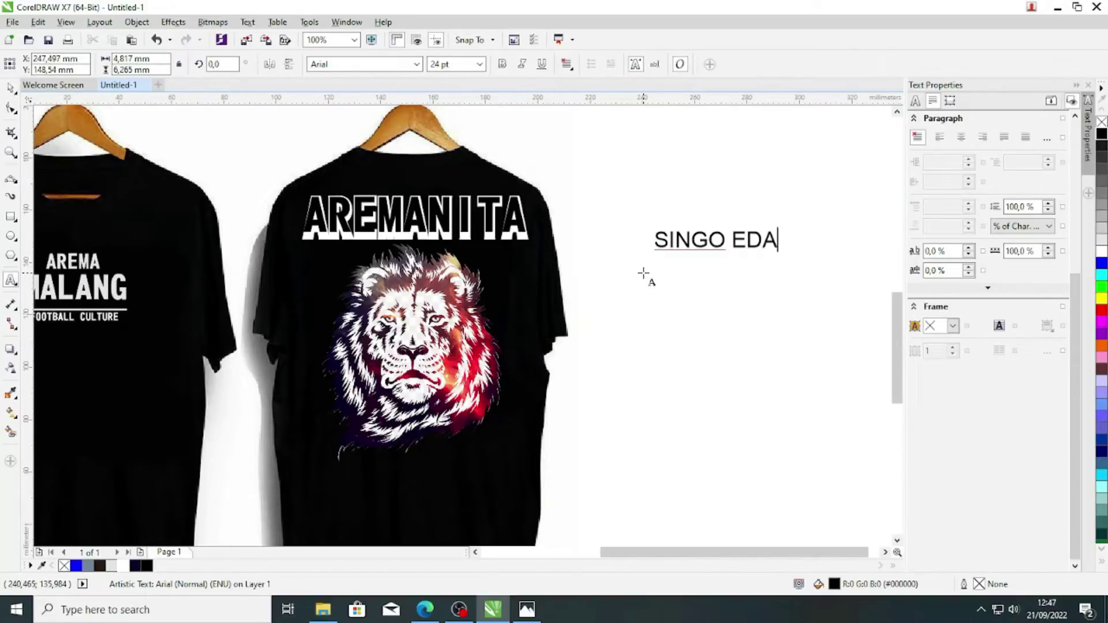
{"action": "type", "text": "N"}
{"action": "left_click", "coordinate": [10, 88]}
{"action": "left_click", "coordinate": [418, 64]}
{"action": "left_click", "coordinate": [398, 159]}
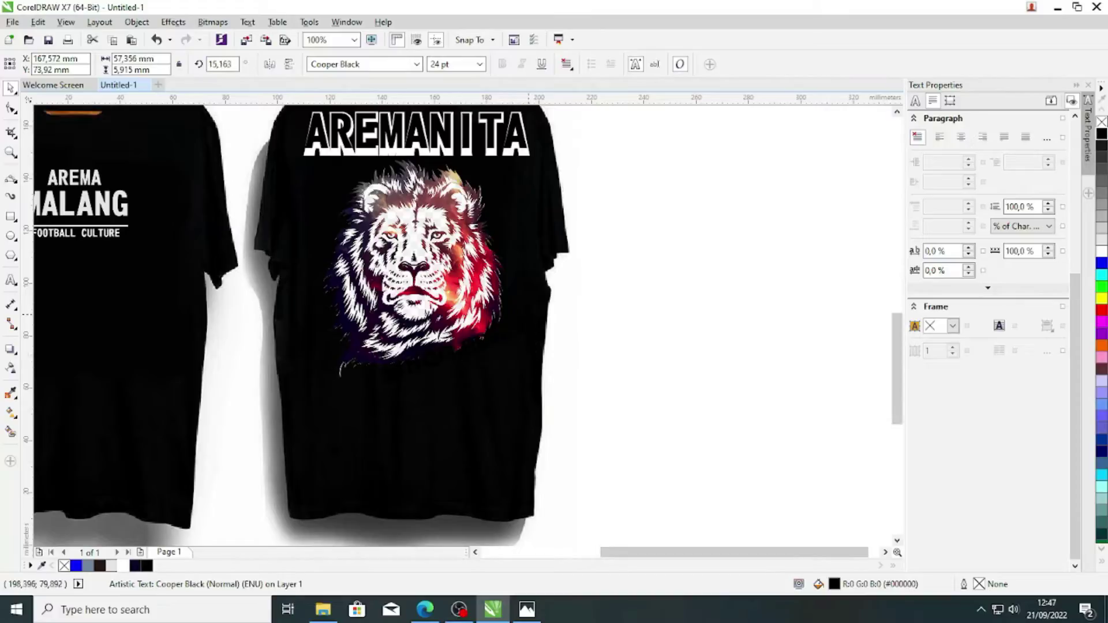
{"action": "scroll", "coordinate": [433, 323], "scroll_direction": "up", "scroll_amount": 2}
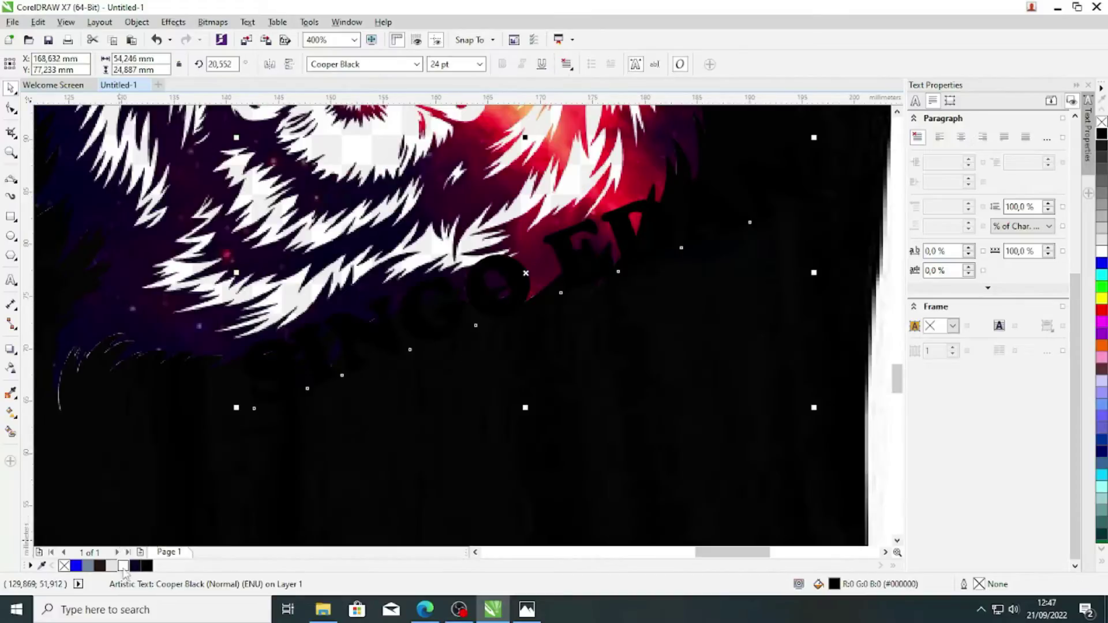
Step: Fill the SINGO EDAN text with white and reduce it to about 20 pt
{"action": "left_click", "coordinate": [123, 567]}
{"action": "scroll", "coordinate": [413, 340], "scroll_direction": "down", "scroll_amount": 3}
{"action": "left_click", "coordinate": [355, 481]}
{"action": "scroll", "coordinate": [418, 190], "scroll_direction": "down", "scroll_amount": 1}
{"action": "scroll", "coordinate": [420, 235], "scroll_direction": "up", "scroll_amount": 2}
{"action": "left_click", "coordinate": [425, 300]}
{"action": "scroll", "coordinate": [474, 275], "scroll_direction": "up", "scroll_amount": 1}
{"action": "left_click_drag", "start_coordinate": [525, 251], "coordinate": [490, 271]}
{"action": "scroll", "coordinate": [374, 372], "scroll_direction": "down", "scroll_amount": 1}
{"action": "scroll", "coordinate": [338, 402], "scroll_direction": "up", "scroll_amount": 1}
{"action": "key", "text": "ctrl+u"}
{"action": "scroll", "coordinate": [445, 164], "scroll_direction": "down", "scroll_amount": 1}
{"action": "scroll", "coordinate": [429, 234], "scroll_direction": "up", "scroll_amount": 1}
{"action": "key", "text": "ctrl+z"}
{"action": "scroll", "coordinate": [423, 224], "scroll_direction": "up", "scroll_amount": 1}
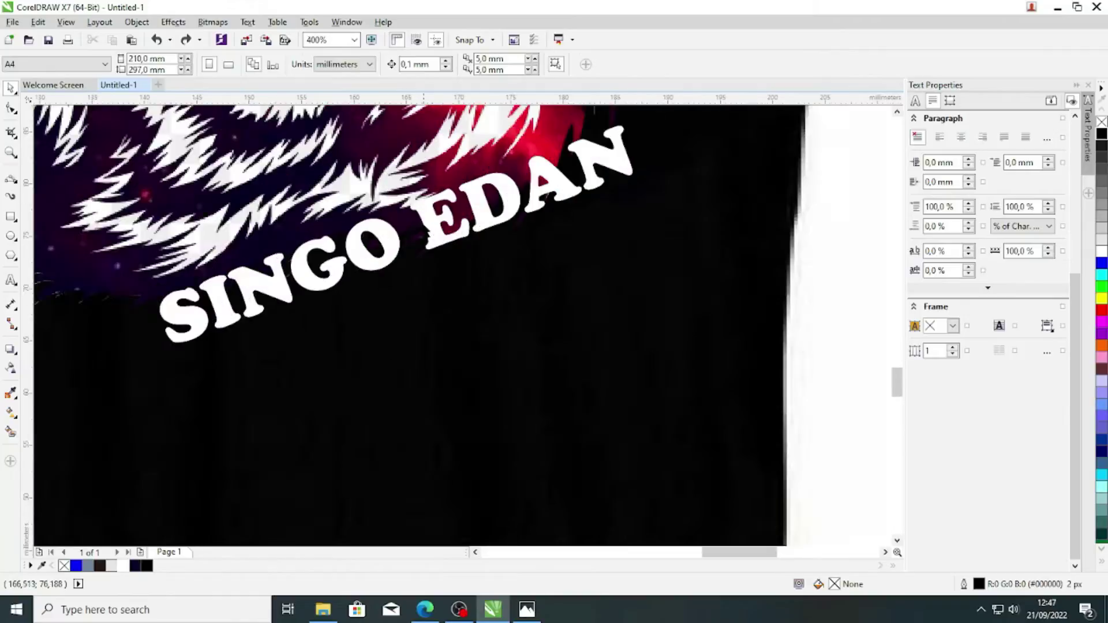
Step: Try a black fill on SINGO EDAN with a white-filled, white-outlined copy placed behind it
{"action": "left_click", "coordinate": [426, 224]}
{"action": "scroll", "coordinate": [419, 289], "scroll_direction": "down", "scroll_amount": 2}
{"action": "left_click", "coordinate": [612, 275]}
{"action": "scroll", "coordinate": [450, 285], "scroll_direction": "up", "scroll_amount": 1}
{"action": "left_click", "coordinate": [404, 264]}
{"action": "left_click", "coordinate": [147, 566]}
{"action": "left_click", "coordinate": [124, 567]}
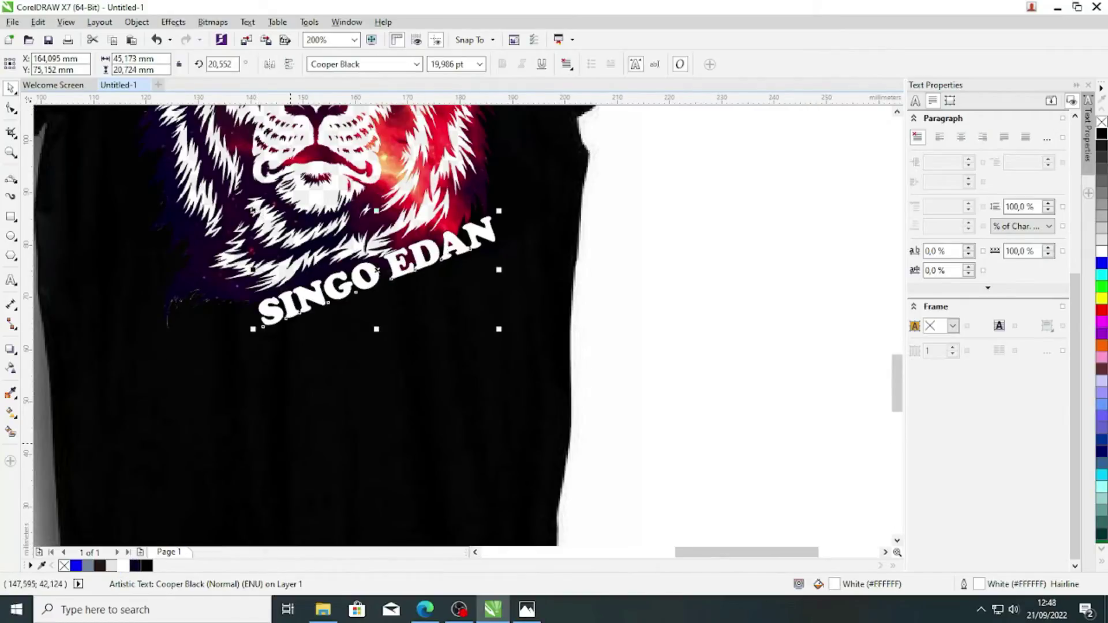
{"action": "key", "text": "ctrl+Page_Down"}
Step: Delete the white-outlined backing copy of SINGO EDAN
{"action": "scroll", "coordinate": [478, 355], "scroll_direction": "down", "scroll_amount": 2}
{"action": "scroll", "coordinate": [461, 326], "scroll_direction": "up", "scroll_amount": 1}
{"action": "scroll", "coordinate": [462, 361], "scroll_direction": "up", "scroll_amount": 2}
{"action": "scroll", "coordinate": [462, 361], "scroll_direction": "down", "scroll_amount": 1}
{"action": "left_click_drag", "start_coordinate": [552, 382], "coordinate": [558, 383]}
{"action": "key", "text": "Delete"}
Step: Sample the dark navy #0E0323 from the mane and fill the SINGO EDAN text with it
{"action": "scroll", "coordinate": [249, 324], "scroll_direction": "up", "scroll_amount": 1}
{"action": "left_click", "coordinate": [10, 394]}
{"action": "left_click", "coordinate": [378, 396]}
{"action": "scroll", "coordinate": [378, 396], "scroll_direction": "down", "scroll_amount": 1}
{"action": "left_click", "coordinate": [11, 88]}
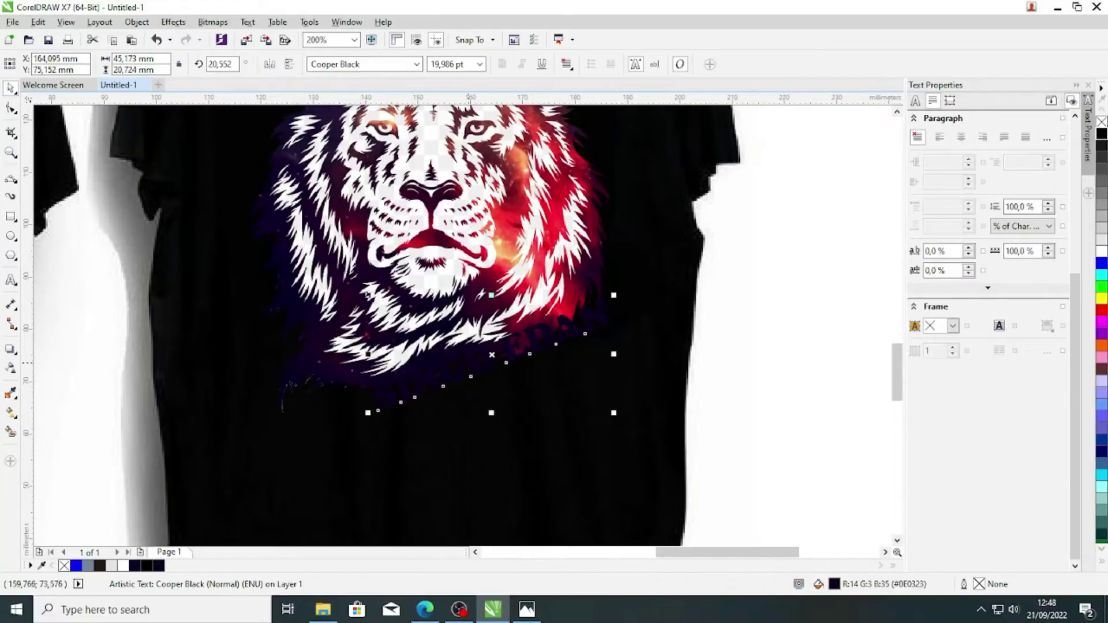
Step: Draw a rectangle beside the back-view shirt and fill it with a crimson sampled from the lion's mane
{"action": "left_click", "coordinate": [10, 217]}
{"action": "scroll", "coordinate": [693, 259], "scroll_direction": "down", "scroll_amount": 1}
{"action": "left_click_drag", "start_coordinate": [706, 254], "coordinate": [804, 352]}
{"action": "left_click", "coordinate": [10, 394]}
{"action": "scroll", "coordinate": [699, 202], "scroll_direction": "up", "scroll_amount": 1}
{"action": "left_click", "coordinate": [683, 235]}
{"action": "scroll", "coordinate": [683, 235], "scroll_direction": "down", "scroll_amount": 2}
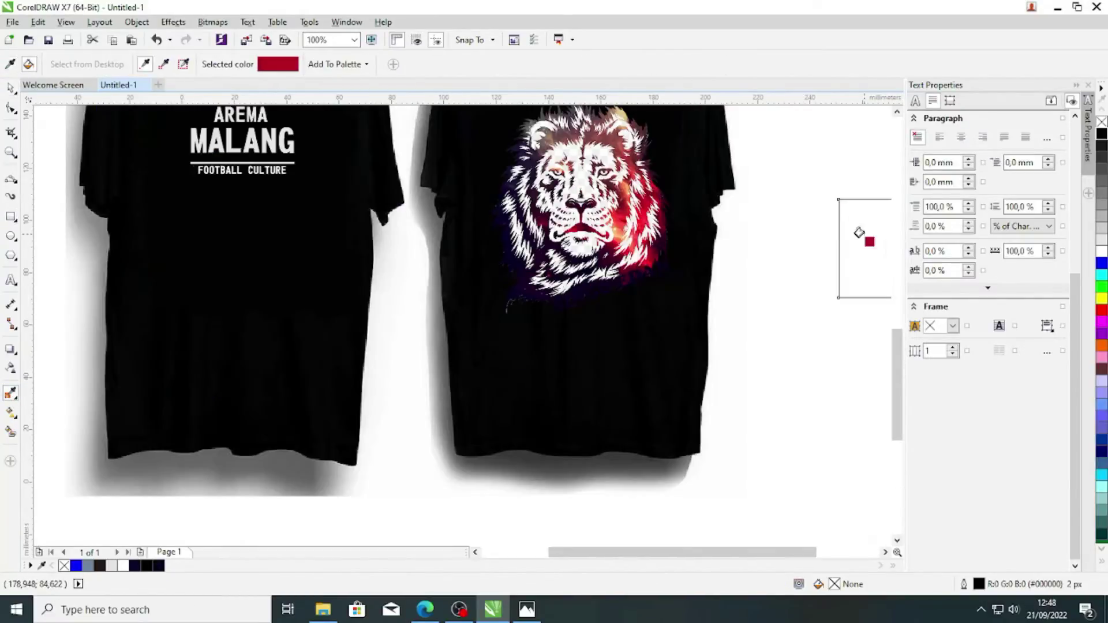
{"action": "left_click", "coordinate": [861, 235]}
Step: Apply a linear fountain fill along SINGO EDAN with a crimson end colour, extending it past the last letter
{"action": "left_click", "coordinate": [10, 88]}
{"action": "left_click", "coordinate": [361, 288]}
{"action": "left_click", "coordinate": [10, 413]}
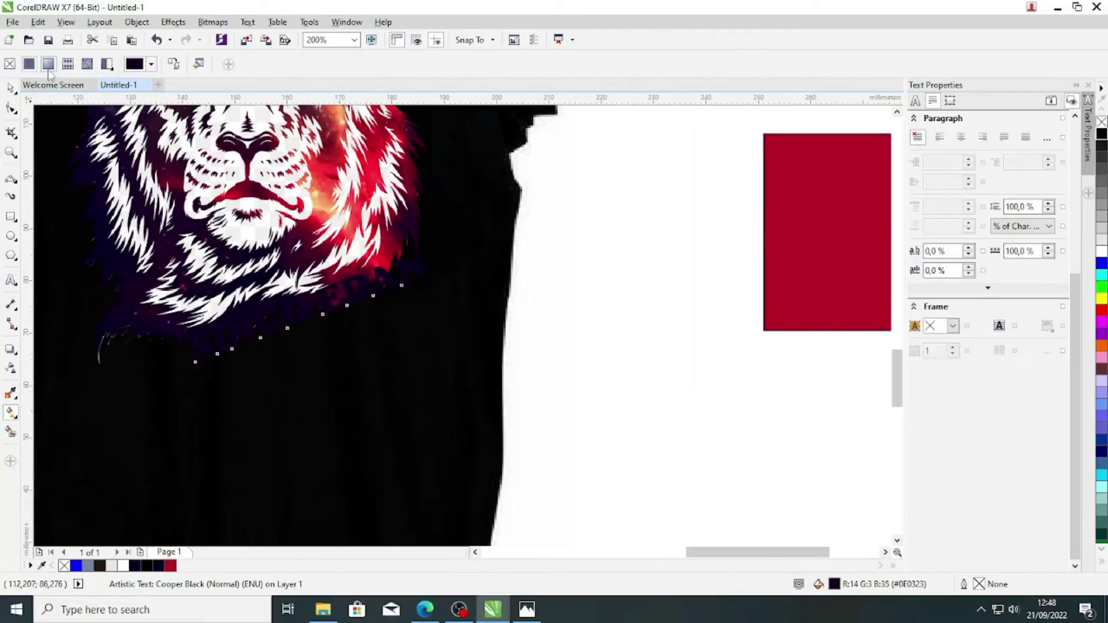
{"action": "left_click", "coordinate": [48, 64]}
{"action": "left_click_drag", "start_coordinate": [422, 264], "coordinate": [475, 249]}
{"action": "left_click", "coordinate": [171, 566]}
{"action": "scroll", "coordinate": [352, 317], "scroll_direction": "down", "scroll_amount": 1}
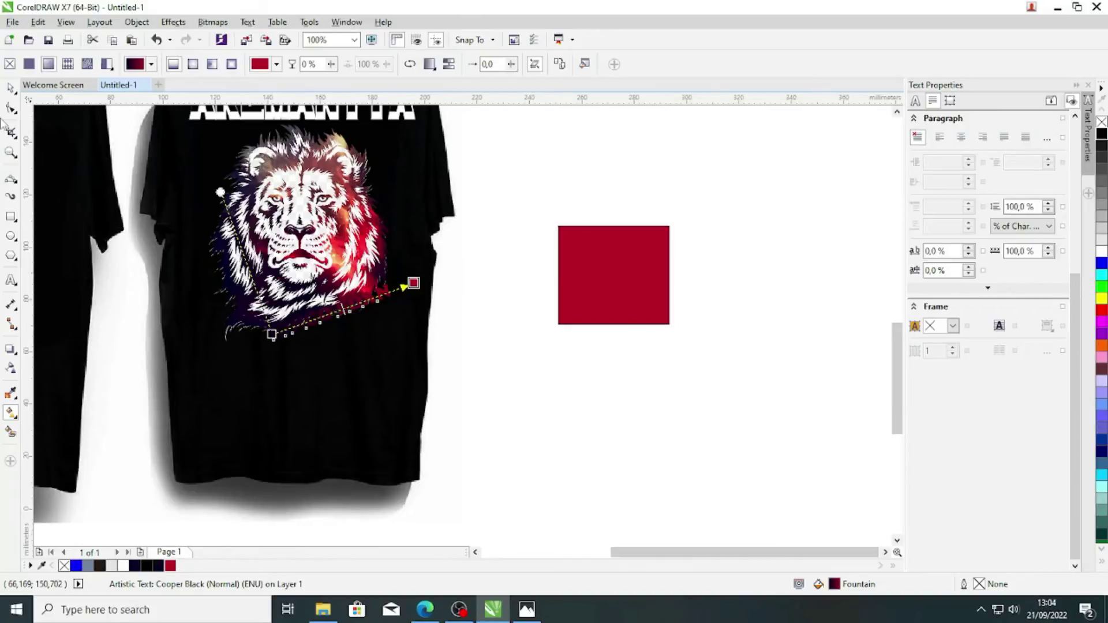
{"action": "left_click", "coordinate": [10, 87]}
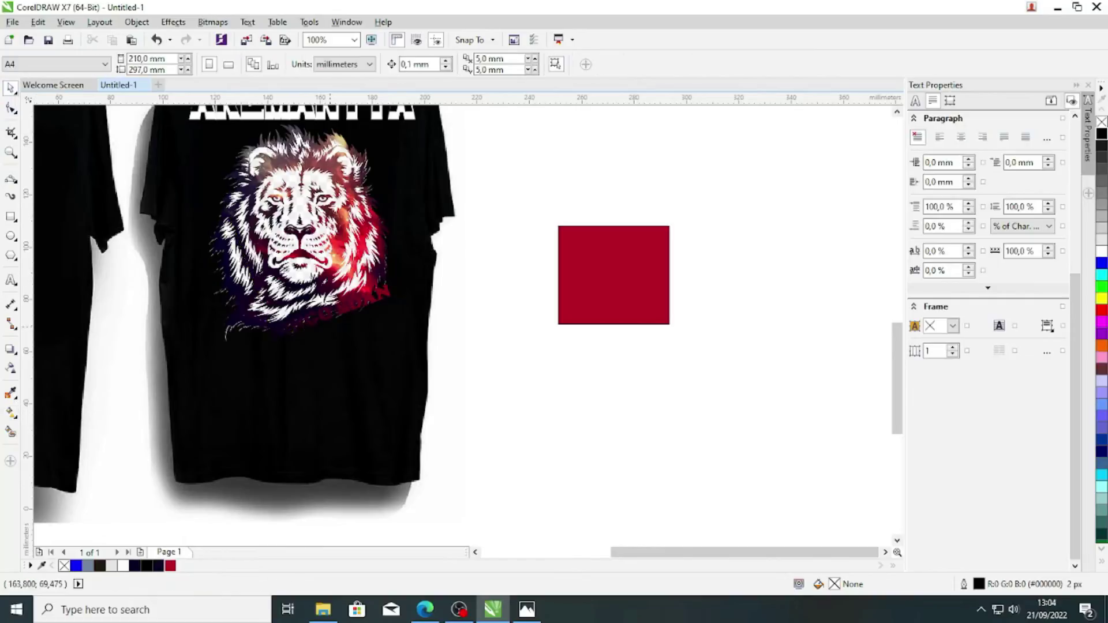
Step: Undo the fountain fill on SINGO EDAN, back to its solid dark navy fill
{"action": "left_click", "coordinate": [14, 281]}
{"action": "left_click", "coordinate": [520, 431]}
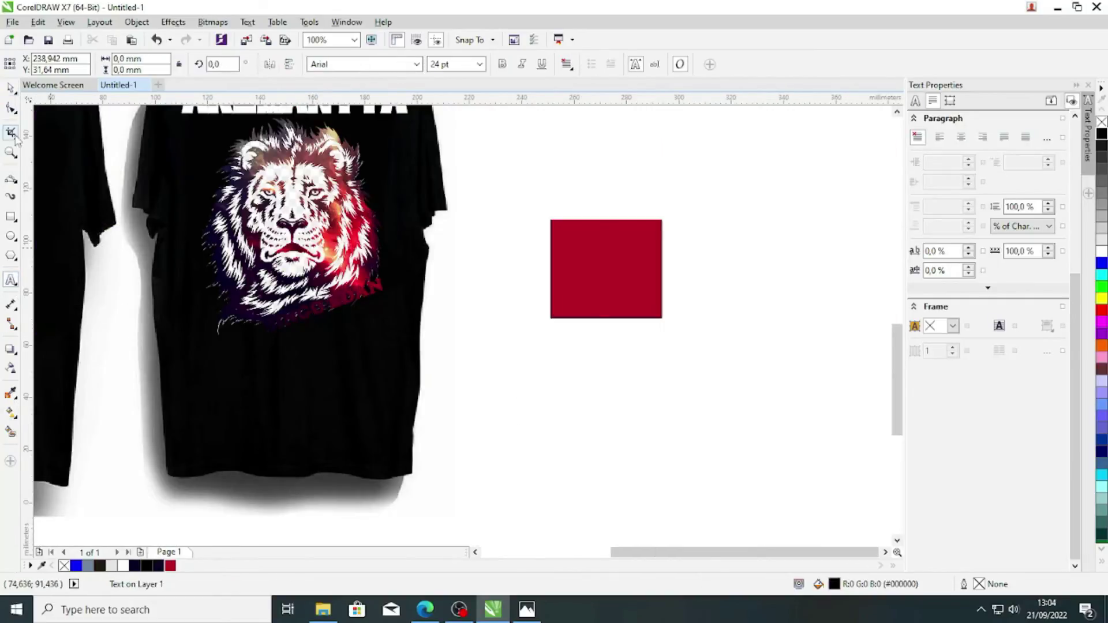
{"action": "left_click", "coordinate": [10, 88]}
{"action": "scroll", "coordinate": [329, 290], "scroll_direction": "up", "scroll_amount": 1}
{"action": "key", "text": "ctrl+z"}
{"action": "key", "text": "ctrl+z"}
{"action": "key", "text": "ctrl+z"}
{"action": "key", "text": "ctrl+shift+z"}
Step: Apply a linear fountain fill along the SINGO EDAN lettering, running from dark navy to crimson
{"action": "left_click", "coordinate": [366, 309]}
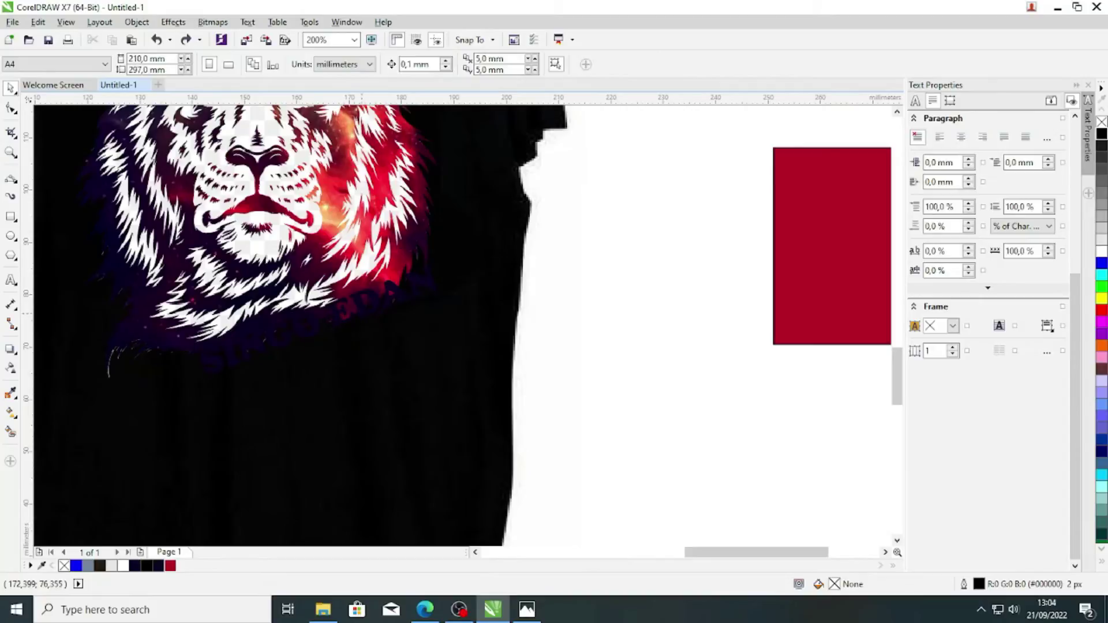
{"action": "left_click", "coordinate": [11, 413]}
{"action": "left_click", "coordinate": [49, 64]}
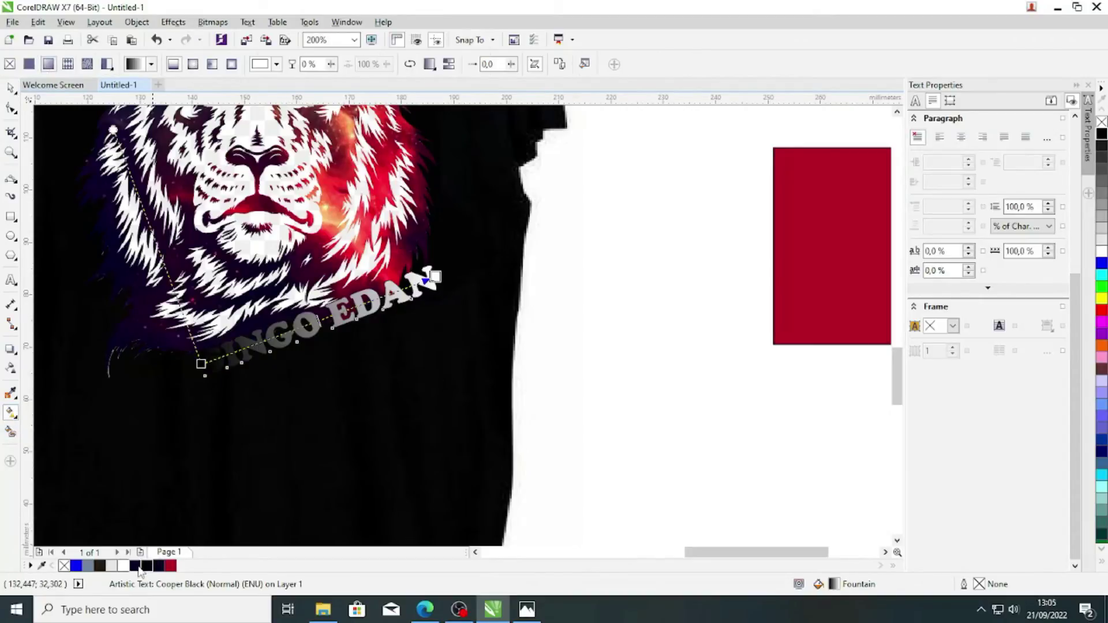
{"action": "left_click_drag", "start_coordinate": [441, 303], "coordinate": [436, 277]}
{"action": "left_click", "coordinate": [10, 88]}
{"action": "left_click", "coordinate": [391, 299]}
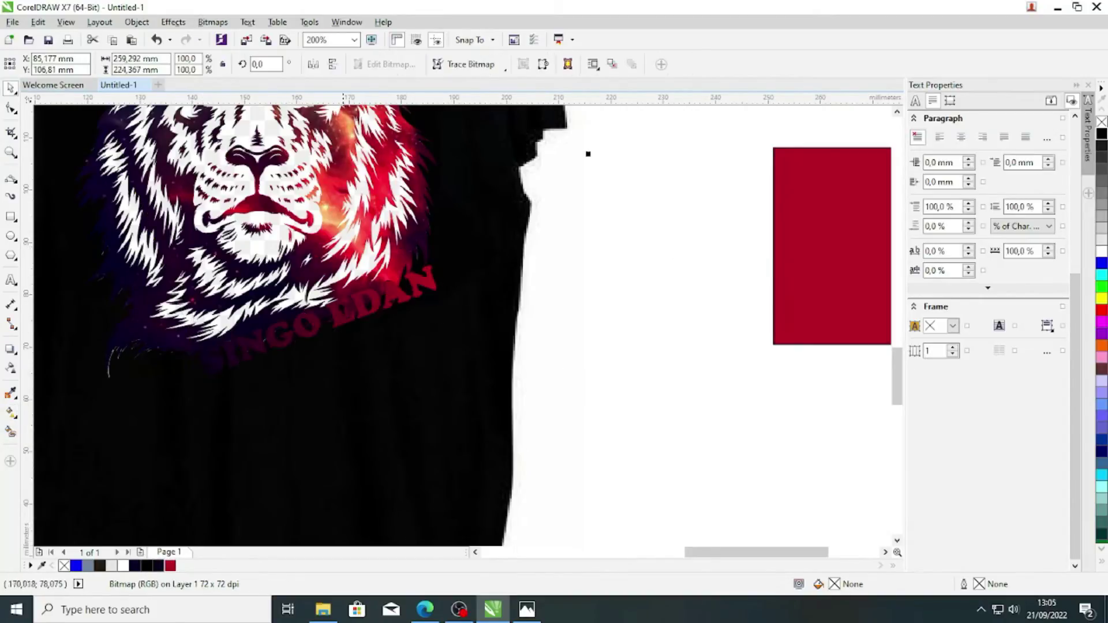
Step: Duplicate the SINGO EDAN lettering slightly offset behind the gradient text and fill the copy white
{"action": "scroll", "coordinate": [389, 298], "scroll_direction": "up", "scroll_amount": 4}
{"action": "left_click", "coordinate": [424, 280]}
{"action": "scroll", "coordinate": [424, 279], "scroll_direction": "down", "scroll_amount": 4}
{"action": "left_click_drag", "start_coordinate": [474, 243], "coordinate": [458, 250]}
{"action": "scroll", "coordinate": [461, 263], "scroll_direction": "up", "scroll_amount": 1}
{"action": "left_click", "coordinate": [461, 263]}
{"action": "left_click", "coordinate": [1102, 251]}
{"action": "left_click", "coordinate": [740, 351]}
Step: Shift and resize the gradient SINGO EDAN text to about 19.8 pt over its white copy
{"action": "scroll", "coordinate": [313, 344], "scroll_direction": "up", "scroll_amount": 1}
{"action": "left_click", "coordinate": [313, 345]}
{"action": "scroll", "coordinate": [313, 345], "scroll_direction": "down", "scroll_amount": 2}
{"action": "left_click_drag", "start_coordinate": [385, 291], "coordinate": [404, 285]}
{"action": "scroll", "coordinate": [242, 383], "scroll_direction": "up", "scroll_amount": 3}
{"action": "scroll", "coordinate": [370, 315], "scroll_direction": "down", "scroll_amount": 2}
{"action": "left_click_drag", "start_coordinate": [648, 132], "coordinate": [643, 134]}
{"action": "scroll", "coordinate": [591, 279], "scroll_direction": "down", "scroll_amount": 2}
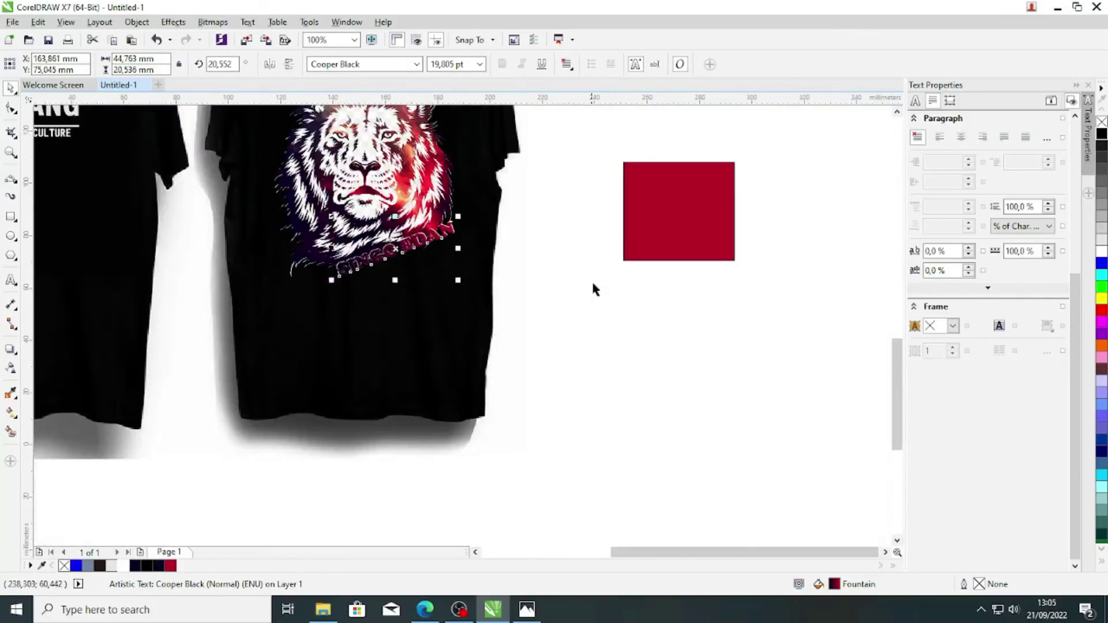
Step: Adjust the white SINGO EDAN copy to about 21.3 pt and 21.6° rotation, aligning it behind the gradient letters
{"action": "scroll", "coordinate": [459, 234], "scroll_direction": "up", "scroll_amount": 3}
{"action": "left_click", "coordinate": [398, 235]}
{"action": "scroll", "coordinate": [294, 317], "scroll_direction": "down", "scroll_amount": 2}
{"action": "scroll", "coordinate": [225, 354], "scroll_direction": "up", "scroll_amount": 1}
{"action": "left_click_drag", "start_coordinate": [225, 353], "coordinate": [226, 366]}
{"action": "scroll", "coordinate": [224, 363], "scroll_direction": "down", "scroll_amount": 1}
{"action": "scroll", "coordinate": [327, 301], "scroll_direction": "up", "scroll_amount": 1}
{"action": "left_click_drag", "start_coordinate": [364, 306], "coordinate": [368, 307]}
{"action": "scroll", "coordinate": [367, 308], "scroll_direction": "down", "scroll_amount": 2}
{"action": "left_click", "coordinate": [261, 342]}
{"action": "scroll", "coordinate": [262, 341], "scroll_direction": "up", "scroll_amount": 1}
{"action": "scroll", "coordinate": [258, 341], "scroll_direction": "up", "scroll_amount": 1}
{"action": "left_click", "coordinate": [398, 254]}
{"action": "left_click_drag", "start_coordinate": [399, 254], "coordinate": [401, 252]}
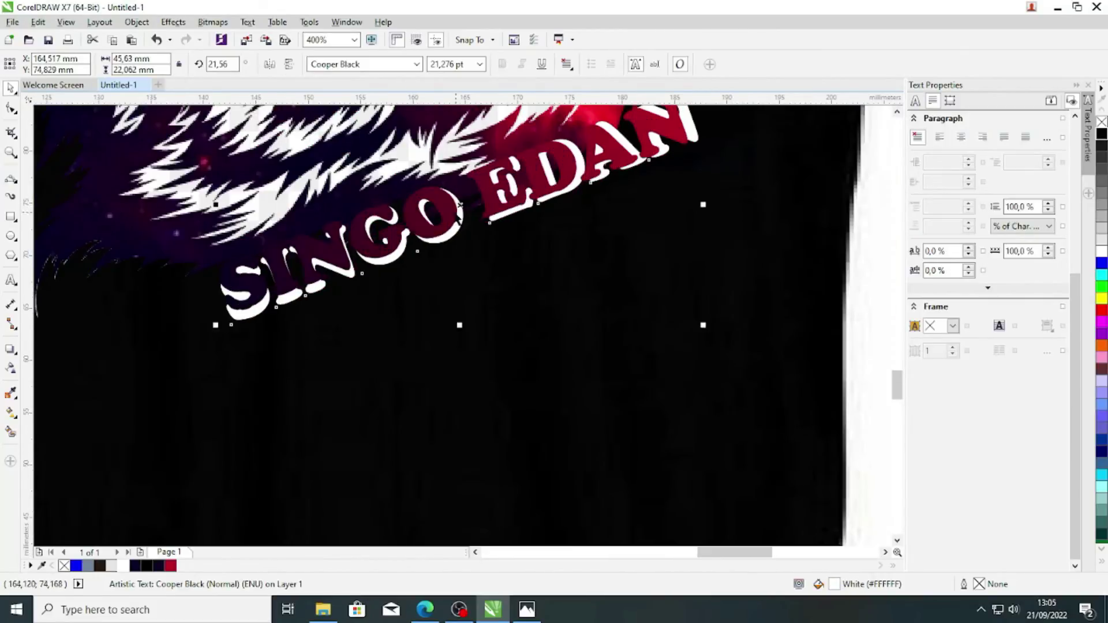
{"action": "scroll", "coordinate": [400, 251], "scroll_direction": "down", "scroll_amount": 1}
{"action": "scroll", "coordinate": [522, 189], "scroll_direction": "up", "scroll_amount": 1}
{"action": "scroll", "coordinate": [358, 366], "scroll_direction": "down", "scroll_amount": 2}
{"action": "left_click", "coordinate": [422, 318]}
Step: Apply a horizontal linear fountain fill across AREMANITA, running from dark navy to crimson
{"action": "scroll", "coordinate": [422, 318], "scroll_direction": "down", "scroll_amount": 1}
{"action": "scroll", "coordinate": [365, 216], "scroll_direction": "up", "scroll_amount": 2}
{"action": "left_click", "coordinate": [331, 253]}
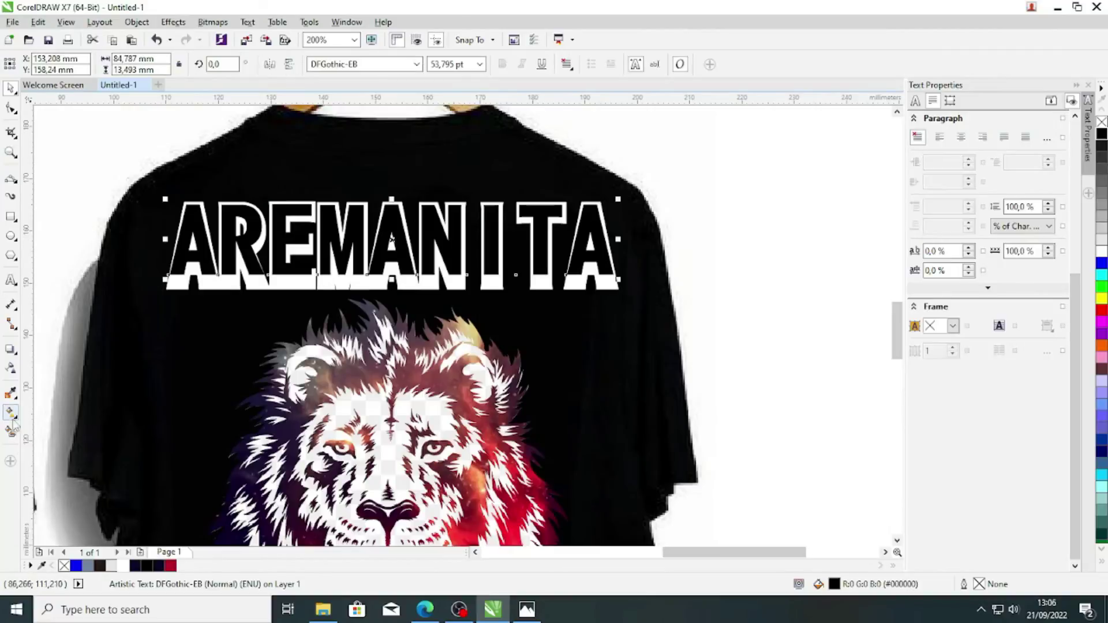
{"action": "left_click", "coordinate": [10, 413]}
{"action": "left_click", "coordinate": [48, 64]}
{"action": "left_click_drag", "start_coordinate": [291, 485], "coordinate": [614, 239]}
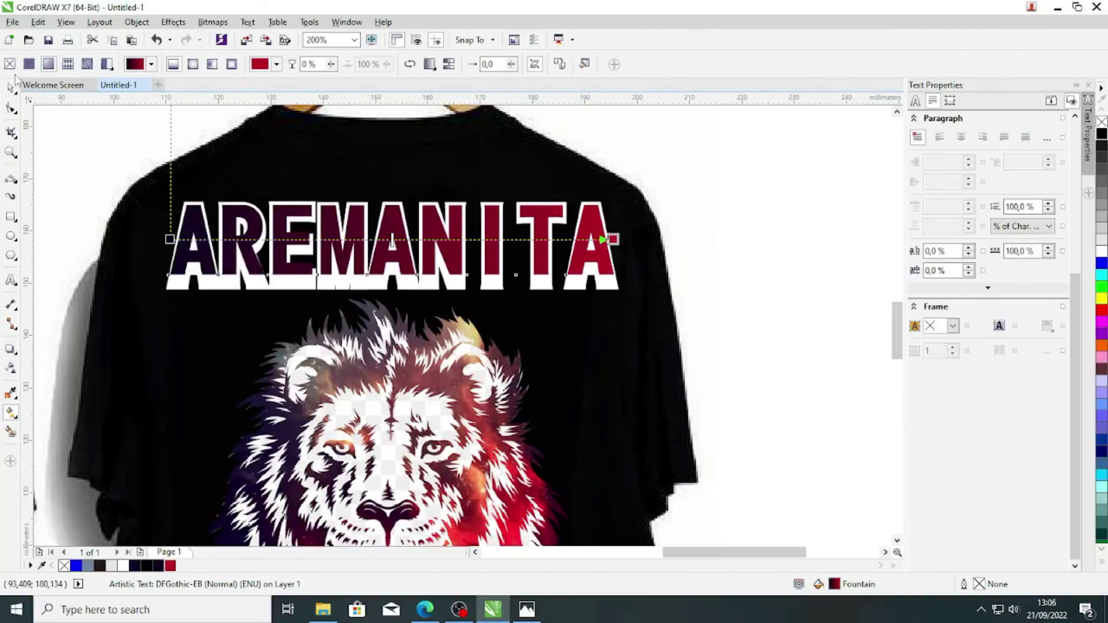
{"action": "left_click", "coordinate": [11, 88]}
{"action": "scroll", "coordinate": [427, 237], "scroll_direction": "down", "scroll_amount": 2}
{"action": "left_click", "coordinate": [448, 270]}
Step: Enlarge the SINGO EDAN lettering slightly below the lion
{"action": "scroll", "coordinate": [431, 358], "scroll_direction": "up", "scroll_amount": 1}
{"action": "scroll", "coordinate": [430, 260], "scroll_direction": "down", "scroll_amount": 1}
{"action": "scroll", "coordinate": [508, 225], "scroll_direction": "up", "scroll_amount": 1}
{"action": "scroll", "coordinate": [380, 280], "scroll_direction": "up", "scroll_amount": 1}
{"action": "left_click", "coordinate": [385, 270]}
{"action": "left_click_drag", "start_coordinate": [191, 376], "coordinate": [177, 384]}
{"action": "scroll", "coordinate": [259, 354], "scroll_direction": "down", "scroll_amount": 2}
{"action": "left_click", "coordinate": [444, 358]}
Step: Draw a slanted line about 46.6 mm wide and 18.9 mm high under SINGO EDAN, adjusting its end node to follow the lettering
{"action": "scroll", "coordinate": [257, 353], "scroll_direction": "up", "scroll_amount": 2}
{"action": "left_click", "coordinate": [11, 217]}
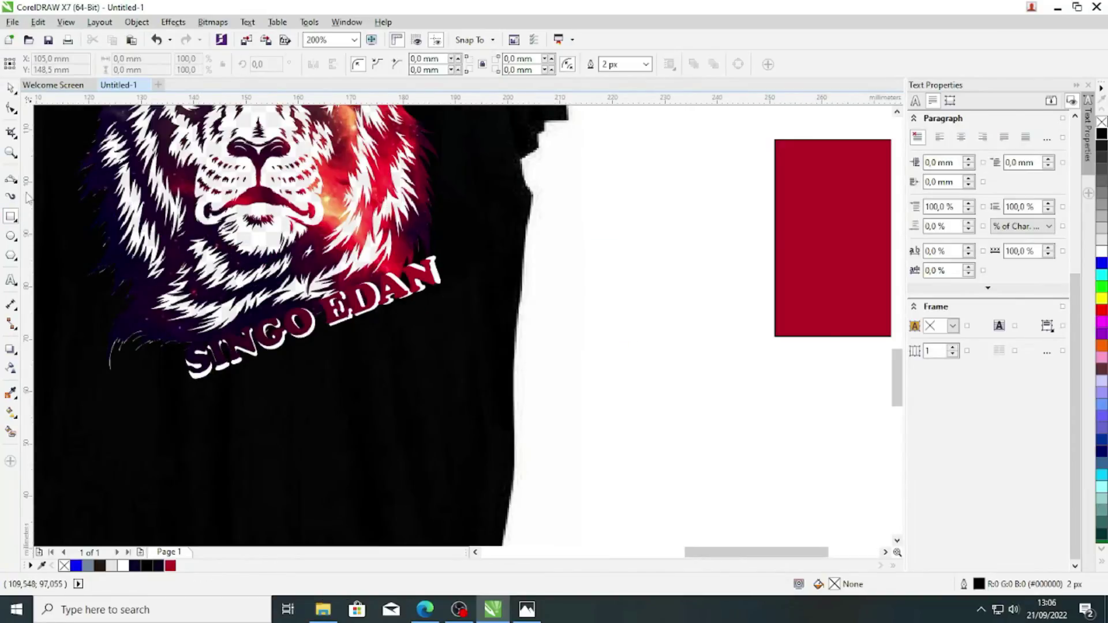
{"action": "left_click", "coordinate": [11, 177]}
{"action": "left_click", "coordinate": [442, 291]}
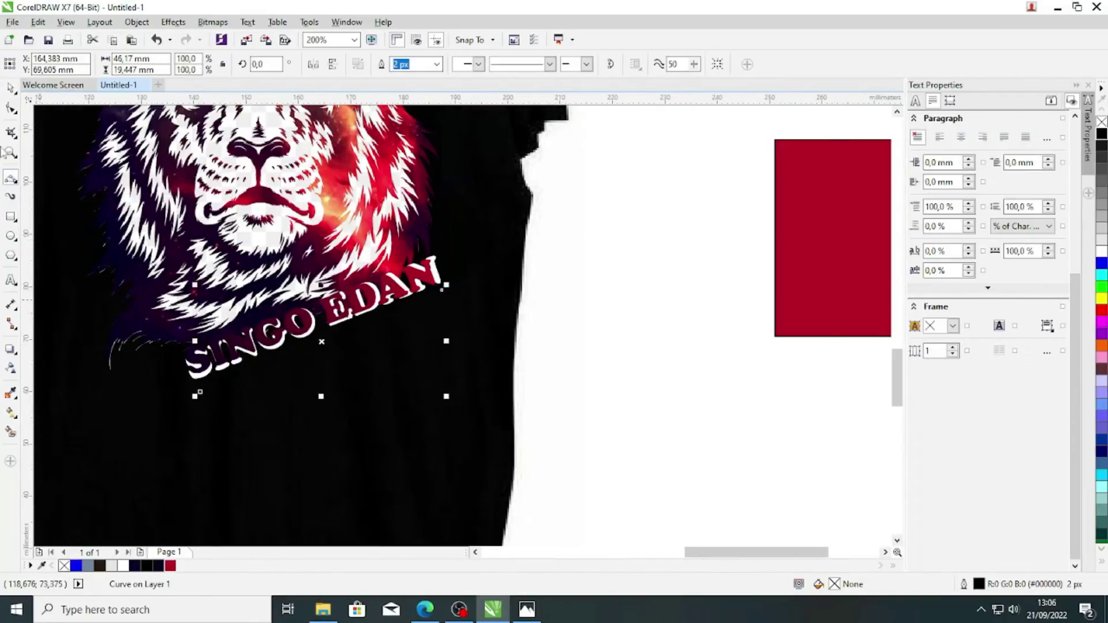
{"action": "left_click", "coordinate": [10, 108]}
{"action": "scroll", "coordinate": [200, 404], "scroll_direction": "up", "scroll_amount": 2}
{"action": "left_click", "coordinate": [203, 349]}
{"action": "scroll", "coordinate": [194, 340], "scroll_direction": "down", "scroll_amount": 2}
{"action": "scroll", "coordinate": [321, 279], "scroll_direction": "up", "scroll_amount": 2}
{"action": "scroll", "coordinate": [328, 350], "scroll_direction": "down", "scroll_amount": 2}
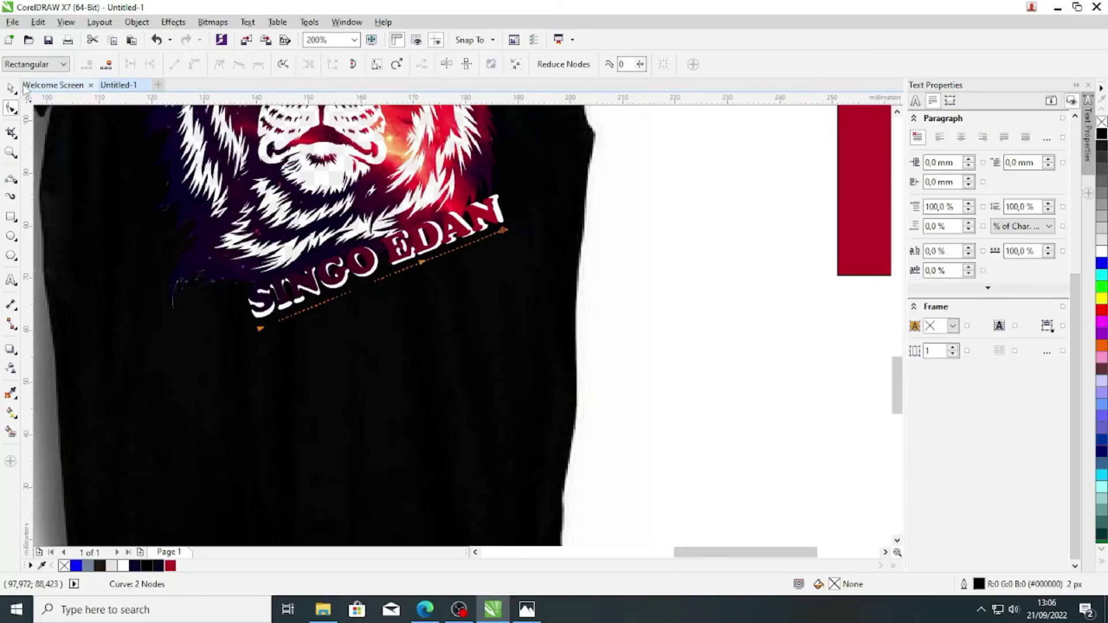
{"action": "key", "text": "space"}
Step: Colour the slanted line under SINGO EDAN white
{"action": "scroll", "coordinate": [395, 314], "scroll_direction": "up", "scroll_amount": 1}
{"action": "right_click", "coordinate": [123, 566]}
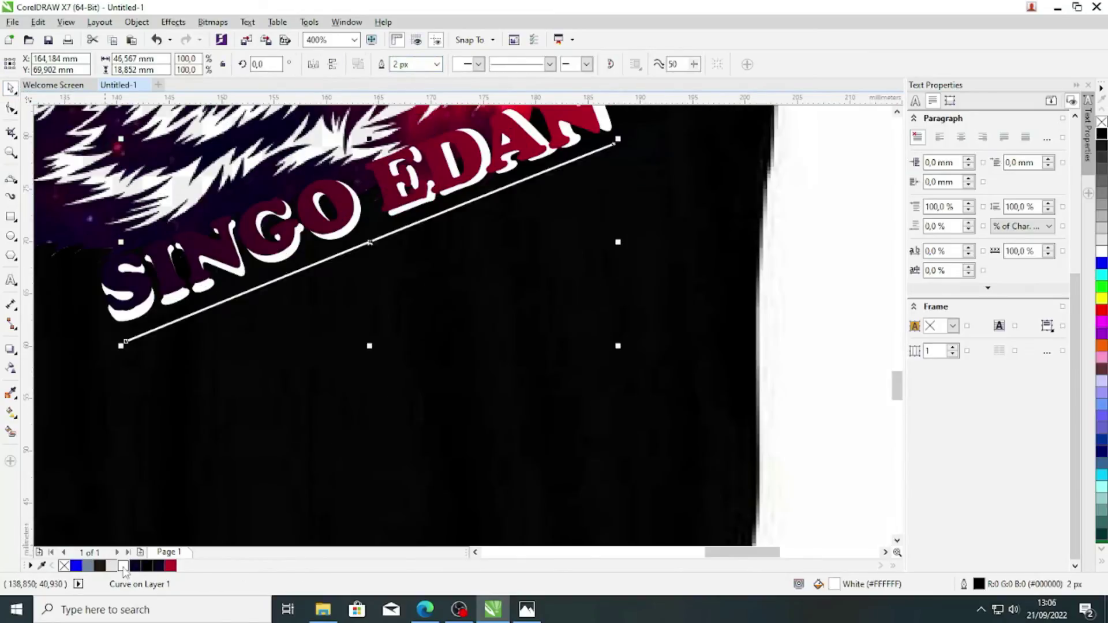
{"action": "left_click", "coordinate": [352, 496]}
{"action": "scroll", "coordinate": [352, 497], "scroll_direction": "down", "scroll_amount": 2}
{"action": "scroll", "coordinate": [349, 386], "scroll_direction": "up", "scroll_amount": 1}
{"action": "left_click", "coordinate": [472, 418]}
{"action": "scroll", "coordinate": [578, 442], "scroll_direction": "down", "scroll_amount": 1}
{"action": "left_click", "coordinate": [638, 406]}
Step: Adjust the white AREMANITA copy so its lower edge sits closer to the gradient letters
{"action": "scroll", "coordinate": [453, 228], "scroll_direction": "up", "scroll_amount": 2}
{"action": "left_click", "coordinate": [422, 297]}
{"action": "left_click_drag", "start_coordinate": [451, 316], "coordinate": [451, 304]}
{"action": "scroll", "coordinate": [288, 375], "scroll_direction": "down", "scroll_amount": 2}
{"action": "scroll", "coordinate": [314, 365], "scroll_direction": "up", "scroll_amount": 2}
{"action": "left_click_drag", "start_coordinate": [363, 331], "coordinate": [363, 339]}
{"action": "scroll", "coordinate": [367, 339], "scroll_direction": "down", "scroll_amount": 2}
{"action": "left_click", "coordinate": [567, 310]}
Step: Edit the gradient AREMANITA text, retyping "N I" between AREMA and TA to tidy the letter spacing
{"action": "scroll", "coordinate": [567, 311], "scroll_direction": "down", "scroll_amount": 1}
{"action": "scroll", "coordinate": [502, 312], "scroll_direction": "up", "scroll_amount": 2}
{"action": "double_click", "coordinate": [458, 335]}
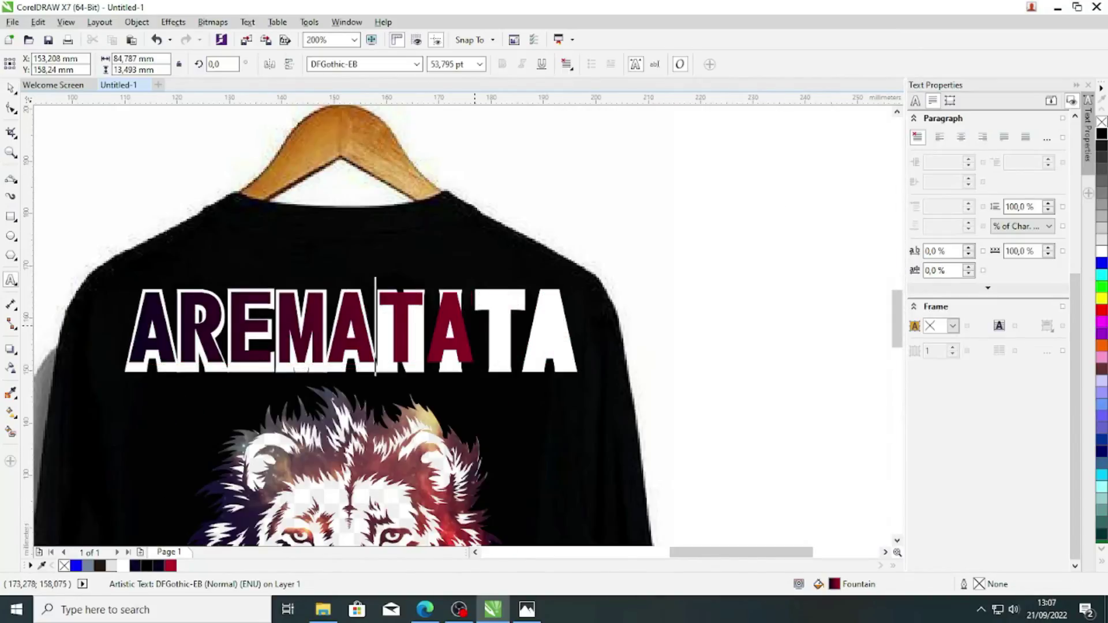
{"action": "type", "text": "N I"}
{"action": "left_click", "coordinate": [11, 88]}
{"action": "scroll", "coordinate": [142, 144], "scroll_direction": "down", "scroll_amount": 2}
{"action": "left_click", "coordinate": [341, 210]}
{"action": "scroll", "coordinate": [462, 211], "scroll_direction": "down", "scroll_amount": 1}
{"action": "scroll", "coordinate": [272, 197], "scroll_direction": "up", "scroll_amount": 1}
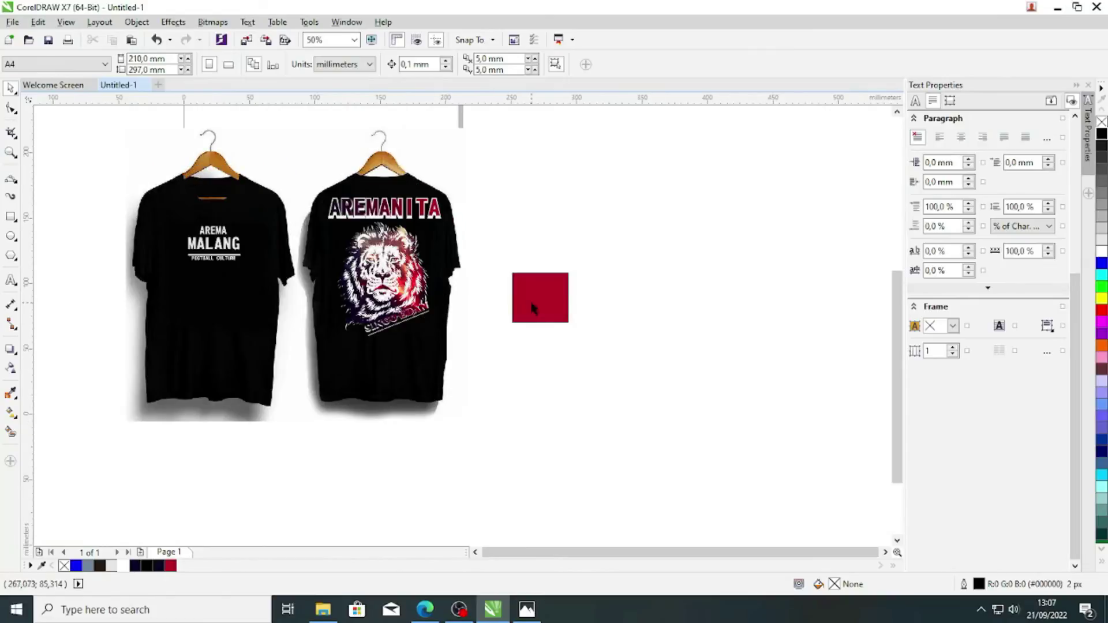
Step: Delete the white AREMANITA copy behind the gradient lettering
{"action": "left_click", "coordinate": [530, 299]}
{"action": "scroll", "coordinate": [424, 200], "scroll_direction": "up", "scroll_amount": 1}
{"action": "left_click_drag", "start_coordinate": [495, 188], "coordinate": [285, 241]}
{"action": "left_click", "coordinate": [654, 155]}
{"action": "scroll", "coordinate": [369, 222], "scroll_direction": "up", "scroll_amount": 1}
{"action": "left_click", "coordinate": [369, 222]}
{"action": "key", "text": "Delete"}
{"action": "scroll", "coordinate": [404, 263], "scroll_direction": "down", "scroll_amount": 2}
{"action": "scroll", "coordinate": [395, 245], "scroll_direction": "up", "scroll_amount": 2}
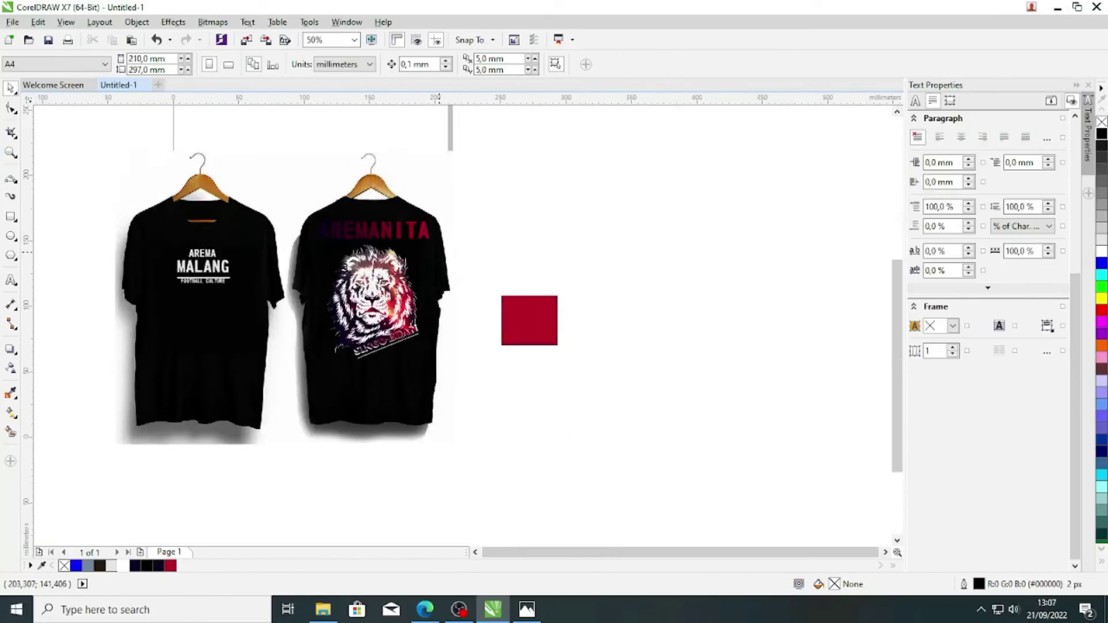
Step: Scale the gradient AREMANITA text down to about 40.9 pt and give it a white 10 px outline
{"action": "left_click", "coordinate": [372, 220]}
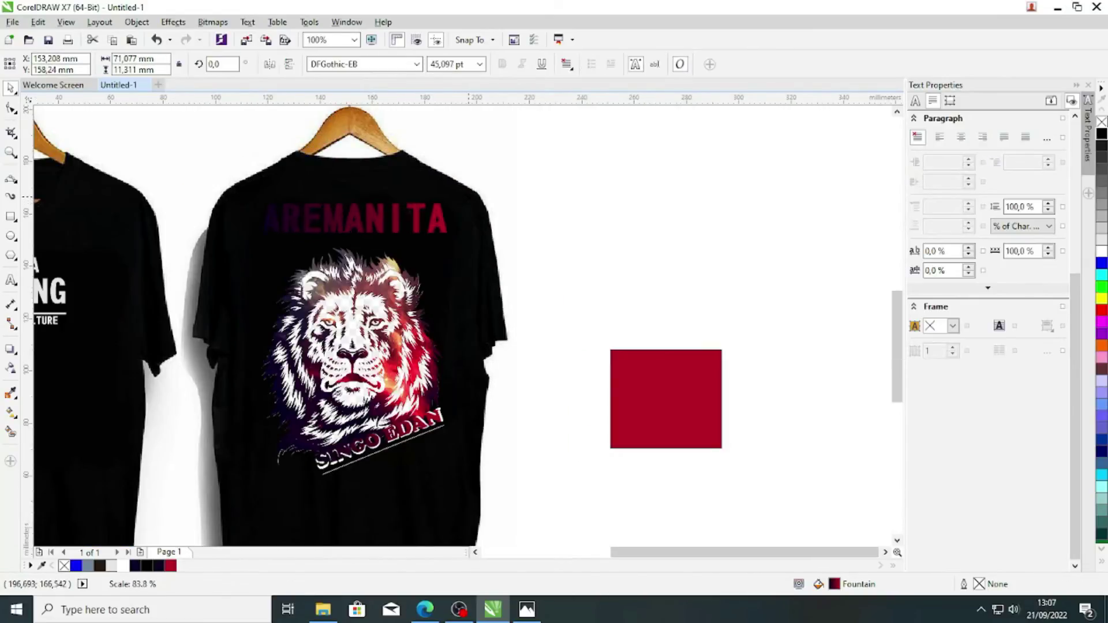
{"action": "scroll", "coordinate": [371, 219], "scroll_direction": "up", "scroll_amount": 1}
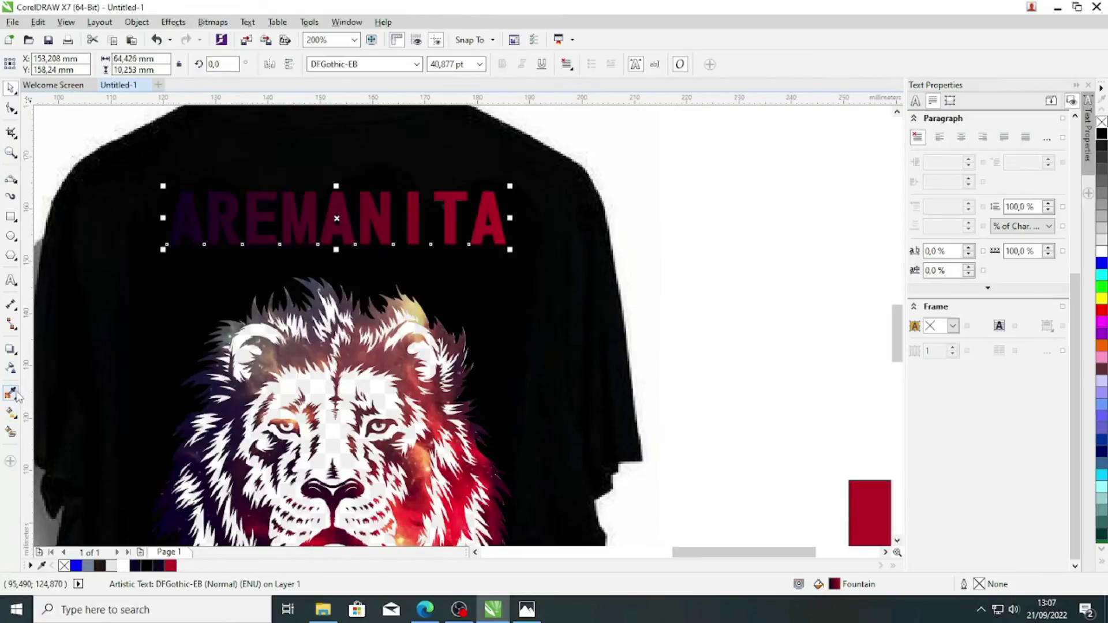
{"action": "left_click", "coordinate": [123, 566]}
{"action": "key", "text": "ctrl+z"}
{"action": "double_click", "coordinate": [962, 585]}
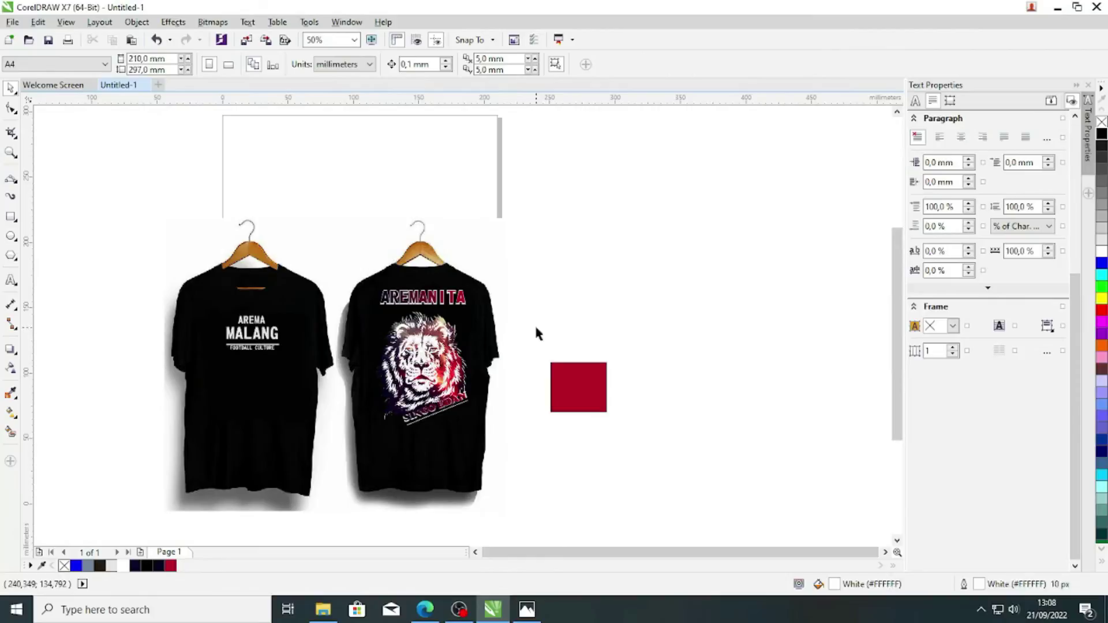
{"action": "scroll", "coordinate": [535, 324], "scroll_direction": "up", "scroll_amount": 2}
{"action": "scroll", "coordinate": [555, 249], "scroll_direction": "down", "scroll_amount": 1}
Step: Select the lion, both SINGO EDAN texts and the underline, and move them slightly up towards AREMANITA
{"action": "left_click_drag", "start_coordinate": [479, 228], "coordinate": [332, 386]}
{"action": "scroll", "coordinate": [346, 335], "scroll_direction": "up", "scroll_amount": 1}
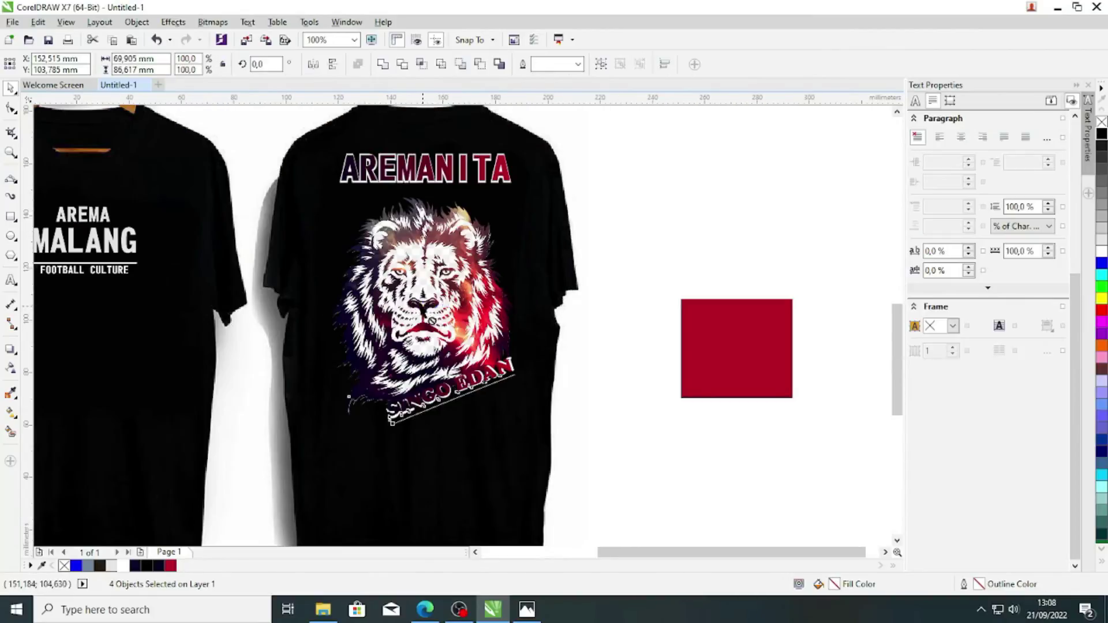
{"action": "scroll", "coordinate": [426, 303], "scroll_direction": "down", "scroll_amount": 1}
{"action": "left_click", "coordinate": [570, 323]}
Step: Fill MALANG on the front shirt with dark navy and apply a horizontal linear fountain fill ending in crimson
{"action": "scroll", "coordinate": [537, 372], "scroll_direction": "down", "scroll_amount": 2}
{"action": "scroll", "coordinate": [488, 349], "scroll_direction": "up", "scroll_amount": 3}
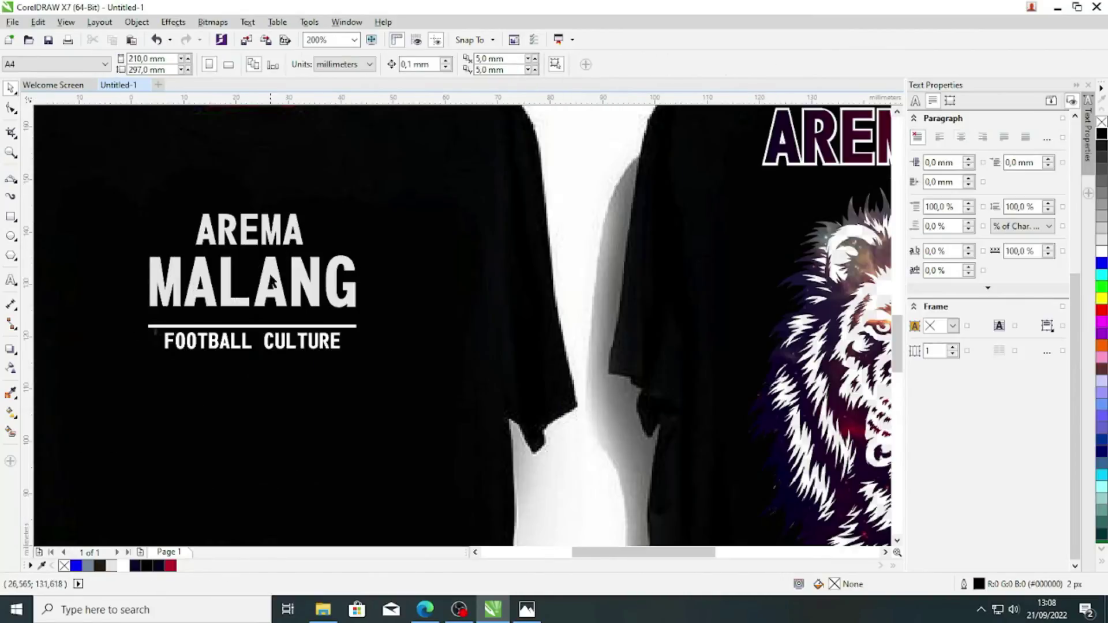
{"action": "left_click", "coordinate": [216, 399]}
{"action": "left_click", "coordinate": [158, 564]}
{"action": "scroll", "coordinate": [165, 544], "scroll_direction": "up", "scroll_amount": 1}
{"action": "left_click", "coordinate": [10, 413]}
{"action": "left_click_drag", "start_coordinate": [164, 262], "coordinate": [369, 262]}
{"action": "left_click_drag", "start_coordinate": [170, 566], "coordinate": [369, 263]}
{"action": "left_click", "coordinate": [10, 89]}
{"action": "scroll", "coordinate": [281, 292], "scroll_direction": "down", "scroll_amount": 2}
{"action": "left_click", "coordinate": [527, 299]}
Step: Redirect the MALANG fountain fill to run vertically, from navy at the letter tops down to crimson below the text
{"action": "scroll", "coordinate": [285, 275], "scroll_direction": "up", "scroll_amount": 2}
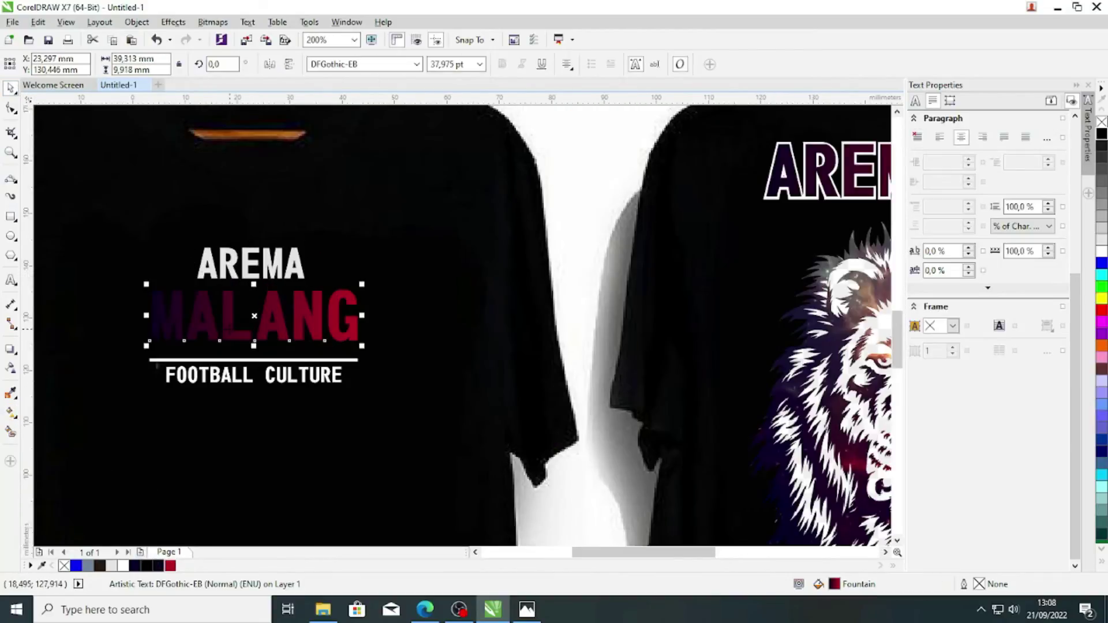
{"action": "key", "text": "g"}
{"action": "left_click_drag", "start_coordinate": [356, 315], "coordinate": [257, 412]}
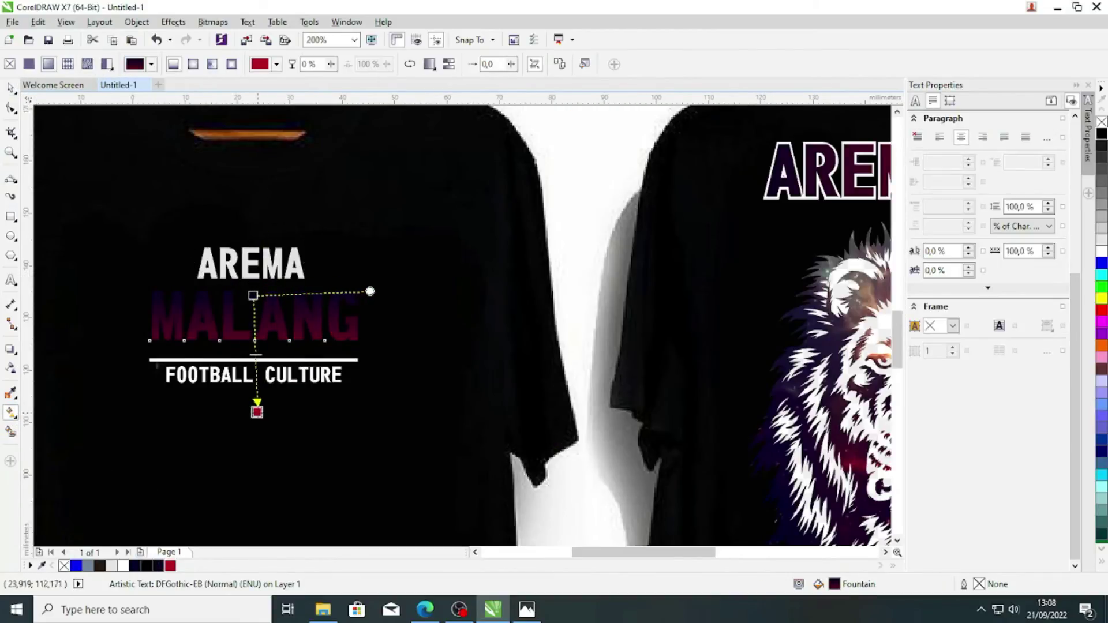
{"action": "left_click", "coordinate": [10, 90]}
{"action": "scroll", "coordinate": [250, 291], "scroll_direction": "down", "scroll_amount": 2}
{"action": "left_click", "coordinate": [153, 278]}
Step: Fill the AREMA text on the front shirt with dark navy #0E0323
{"action": "scroll", "coordinate": [248, 281], "scroll_direction": "up", "scroll_amount": 3}
{"action": "left_click", "coordinate": [266, 265]}
{"action": "left_click", "coordinate": [76, 566]}
{"action": "scroll", "coordinate": [205, 361], "scroll_direction": "down", "scroll_amount": 2}
{"action": "scroll", "coordinate": [201, 387], "scroll_direction": "up", "scroll_amount": 2}
{"action": "left_click", "coordinate": [159, 566]}
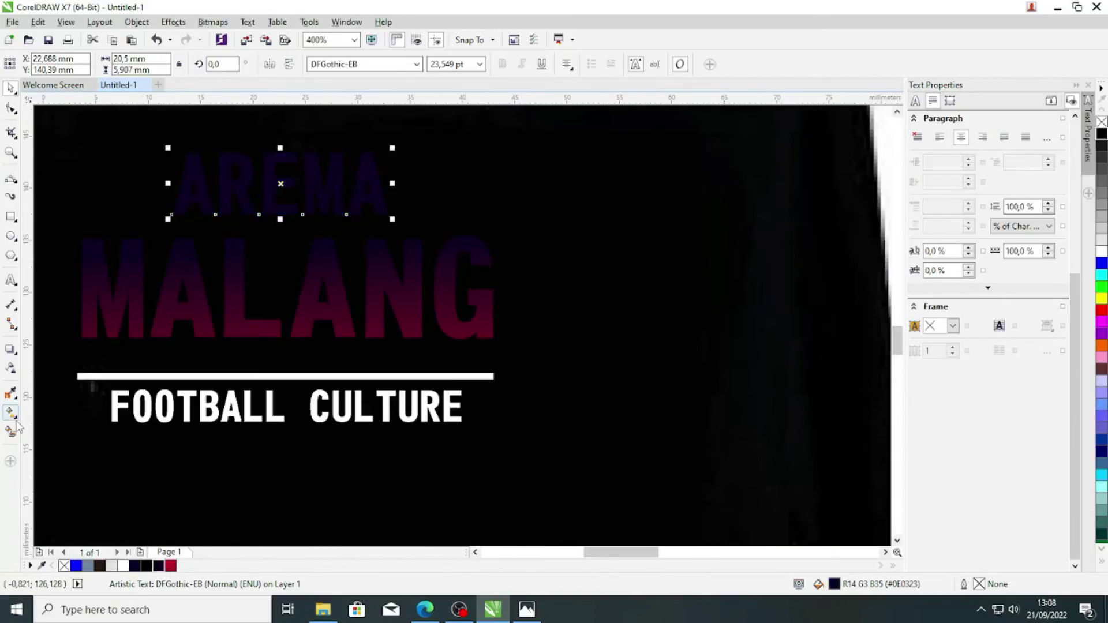
Step: Apply a linear fountain fill to the AREMA text with crimson as the end colour
{"action": "left_click", "coordinate": [10, 413]}
{"action": "left_click", "coordinate": [49, 64]}
{"action": "scroll", "coordinate": [182, 207], "scroll_direction": "down", "scroll_amount": 1}
{"action": "left_click_drag", "start_coordinate": [177, 195], "coordinate": [235, 159]}
{"action": "scroll", "coordinate": [235, 158], "scroll_direction": "up", "scroll_amount": 1}
{"action": "left_click_drag", "start_coordinate": [170, 566], "coordinate": [235, 161]}
{"action": "scroll", "coordinate": [247, 224], "scroll_direction": "down", "scroll_amount": 2}
{"action": "scroll", "coordinate": [240, 199], "scroll_direction": "up", "scroll_amount": 3}
{"action": "left_click", "coordinate": [10, 88]}
{"action": "scroll", "coordinate": [196, 231], "scroll_direction": "down", "scroll_amount": 4}
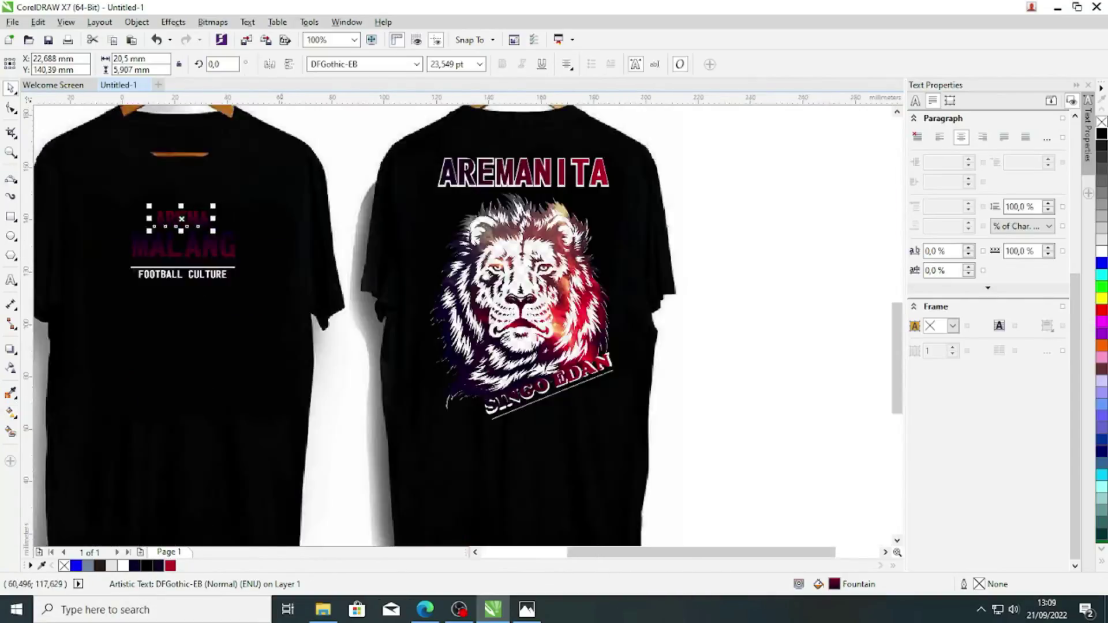
Step: Replace the gradient fill of the AREMA text on the front shirt with solid white
{"action": "left_click", "coordinate": [118, 288]}
{"action": "scroll", "coordinate": [275, 272], "scroll_direction": "up", "scroll_amount": 2}
{"action": "scroll", "coordinate": [211, 324], "scroll_direction": "down", "scroll_amount": 2}
{"action": "scroll", "coordinate": [178, 324], "scroll_direction": "up", "scroll_amount": 2}
{"action": "left_click", "coordinate": [179, 325]}
{"action": "scroll", "coordinate": [172, 361], "scroll_direction": "down", "scroll_amount": 2}
{"action": "left_click", "coordinate": [420, 359]}
{"action": "scroll", "coordinate": [182, 346], "scroll_direction": "up", "scroll_amount": 1}
{"action": "left_click", "coordinate": [178, 322]}
{"action": "scroll", "coordinate": [234, 369], "scroll_direction": "down", "scroll_amount": 1}
{"action": "left_click", "coordinate": [234, 370]}
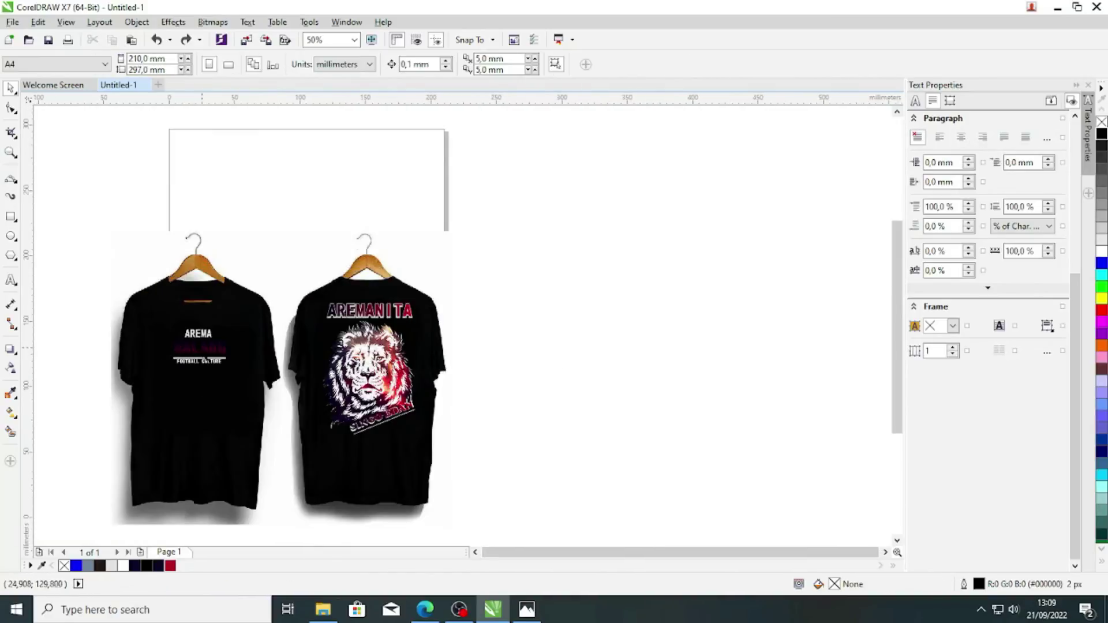
Step: Replace the gradient fill of MALANG on the front shirt with the document palette's solid near-white
{"action": "left_click", "coordinate": [211, 349]}
{"action": "scroll", "coordinate": [234, 376], "scroll_direction": "up", "scroll_amount": 1}
{"action": "left_click", "coordinate": [111, 566]}
{"action": "scroll", "coordinate": [347, 380], "scroll_direction": "down", "scroll_amount": 2}
{"action": "left_click", "coordinate": [233, 388]}
{"action": "key", "text": "ctrl+e"}
{"action": "left_click", "coordinate": [679, 322]}
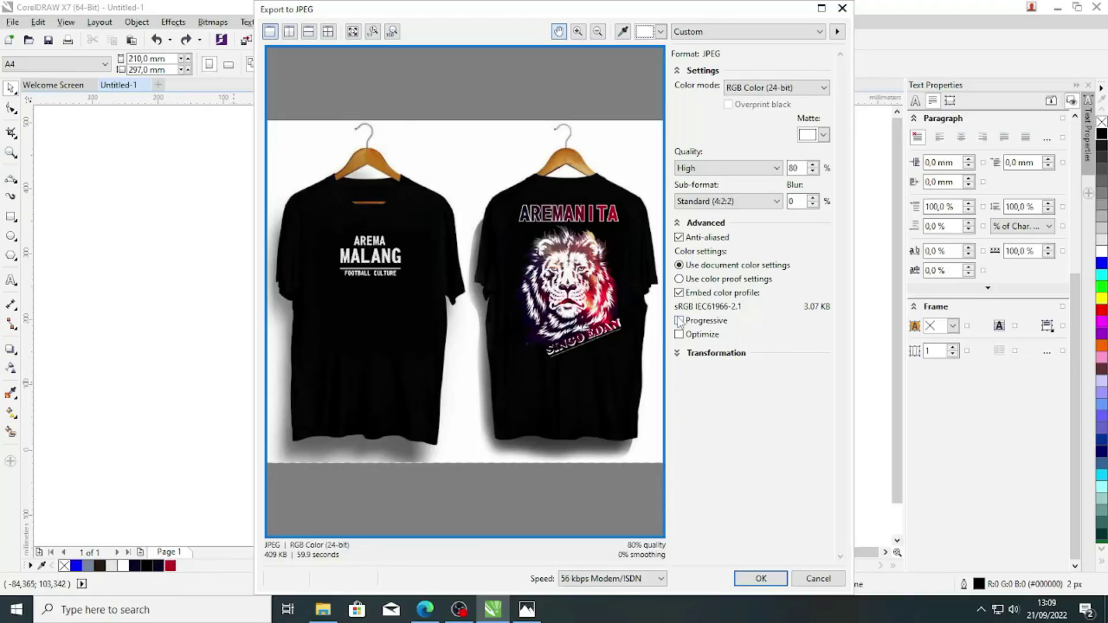
{"action": "left_click", "coordinate": [777, 88]}
{"action": "left_click", "coordinate": [779, 124]}
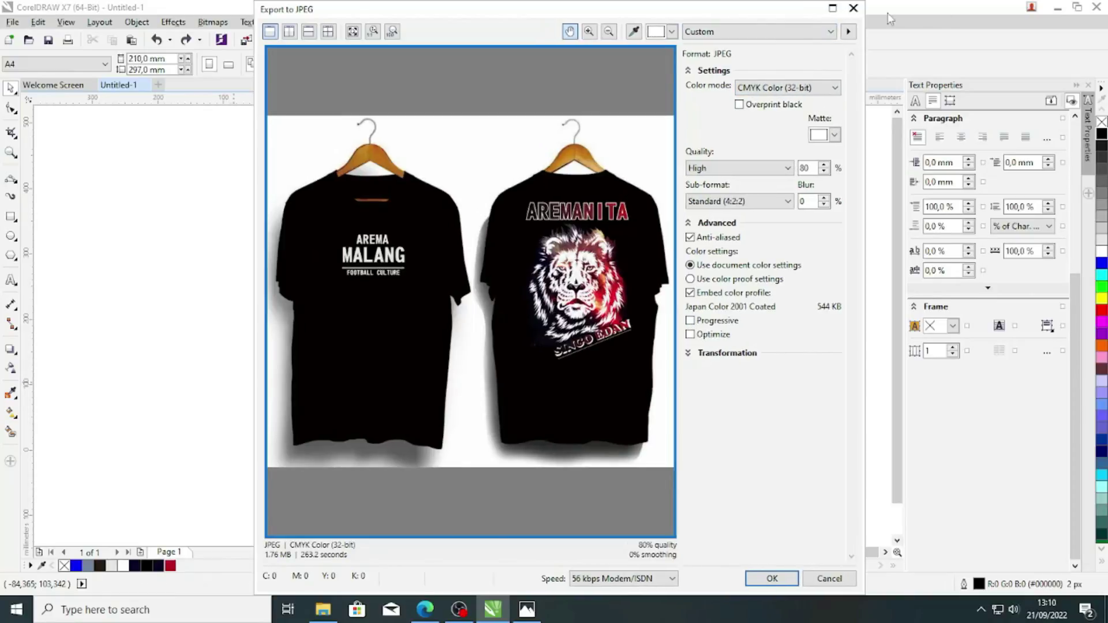
{"action": "left_click", "coordinate": [856, 9]}
Step: Shorten the AREMANITA heading on the back shirt, including its white outline copy, to AREMA
{"action": "scroll", "coordinate": [372, 349], "scroll_direction": "up", "scroll_amount": 2}
{"action": "left_click_drag", "start_coordinate": [552, 306], "coordinate": [329, 363]}
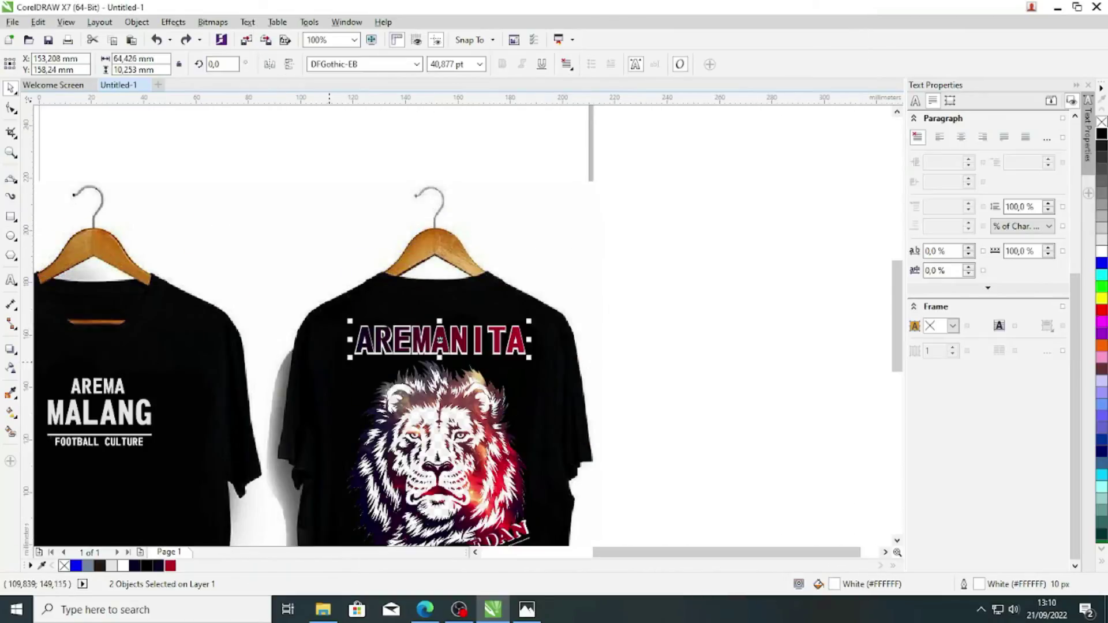
{"action": "double_click", "coordinate": [506, 340]}
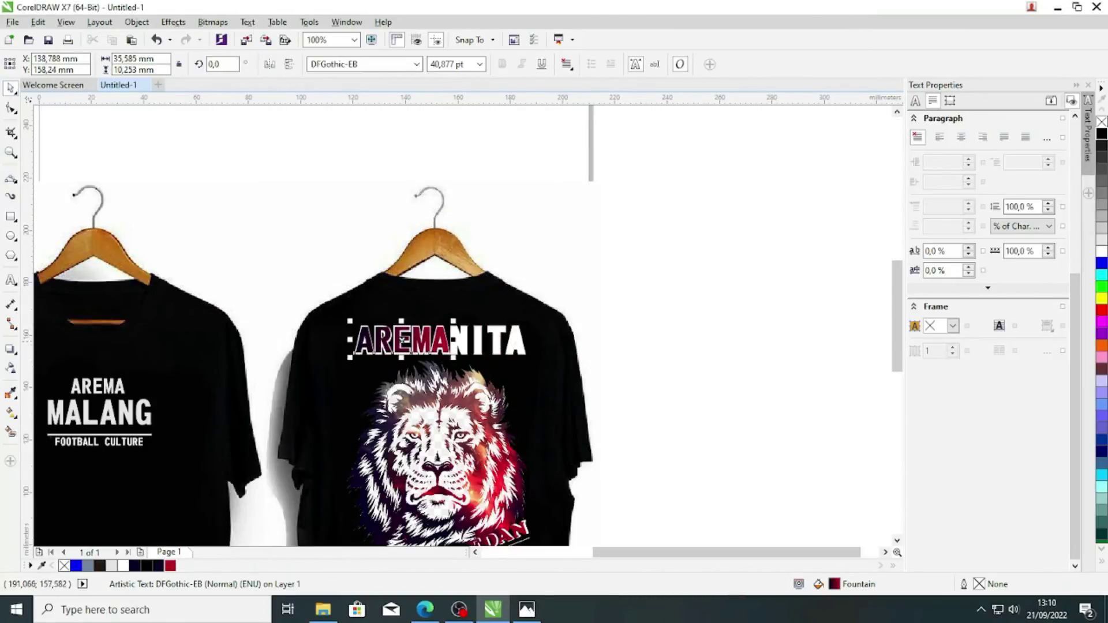
{"action": "key", "text": "ctrl+z"}
{"action": "key", "text": "ctrl+z"}
{"action": "key", "text": "ctrl+z"}
{"action": "key", "text": "ctrl+z"}
{"action": "key", "text": "ctrl+z"}
{"action": "key", "text": "ctrl+z"}
{"action": "scroll", "coordinate": [144, 162], "scroll_direction": "down", "scroll_amount": 1}
{"action": "key", "text": "ctrl+shift+z"}
{"action": "key", "text": "ctrl+shift+z"}
{"action": "key", "text": "ctrl+shift+z"}
{"action": "scroll", "coordinate": [236, 207], "scroll_direction": "up", "scroll_amount": 1}
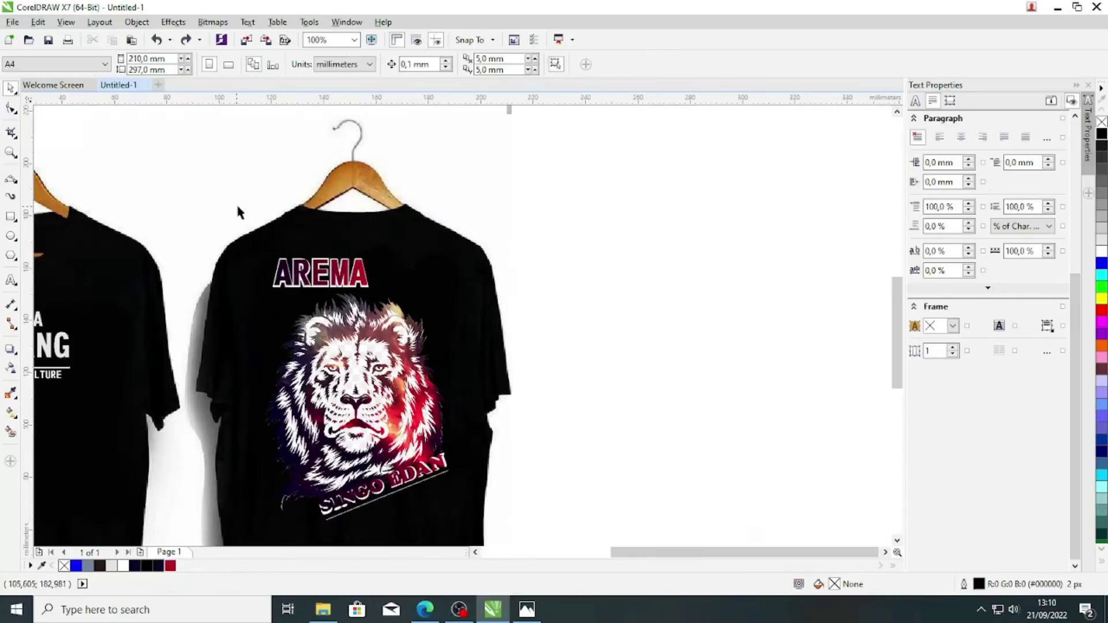
Step: Centre the outlined AREMA heading above the lion on the back shirt and scale it down
{"action": "scroll", "coordinate": [293, 272], "scroll_direction": "up", "scroll_amount": 1}
{"action": "left_click_drag", "start_coordinate": [468, 317], "coordinate": [240, 209]}
{"action": "left_click_drag", "start_coordinate": [432, 272], "coordinate": [501, 239]}
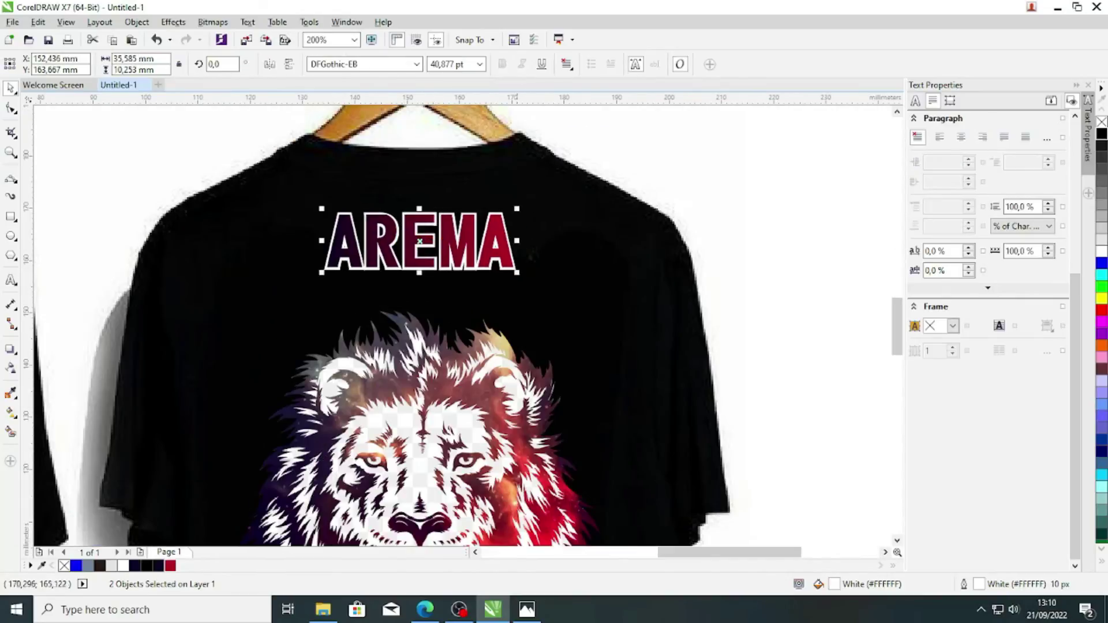
{"action": "scroll", "coordinate": [494, 263], "scroll_direction": "down", "scroll_amount": 1}
{"action": "key", "text": "Escape"}
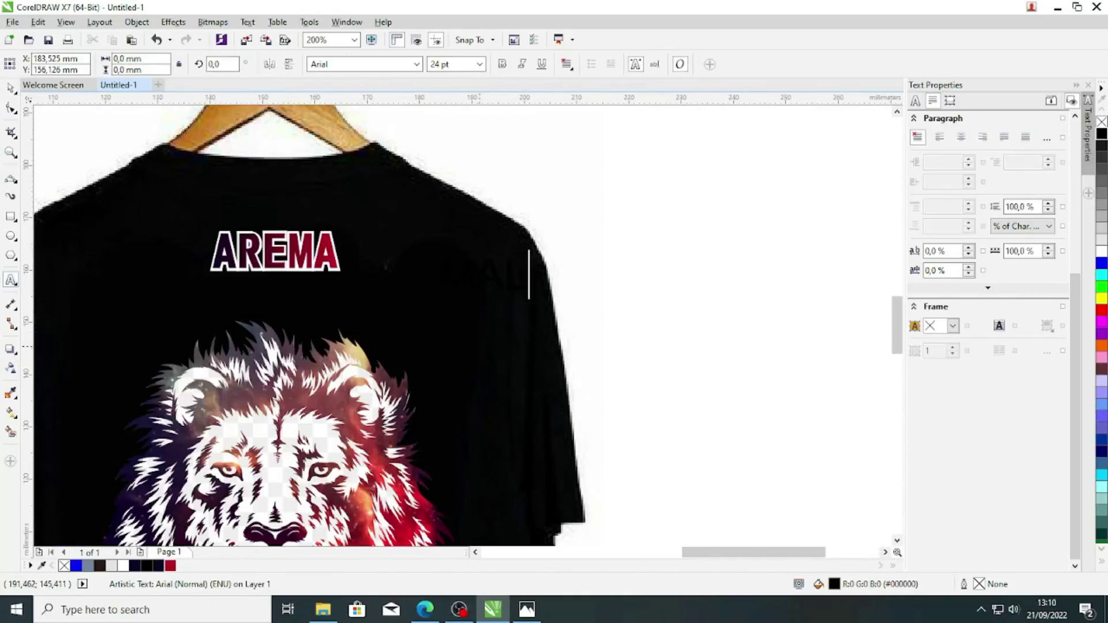
Step: Add the text MALANG in DFGothic-EB below AREMA on the back shirt and fill it white
{"action": "left_click", "coordinate": [417, 68]}
{"action": "left_click", "coordinate": [370, 86]}
{"action": "left_click_drag", "start_coordinate": [464, 276], "coordinate": [610, 251]}
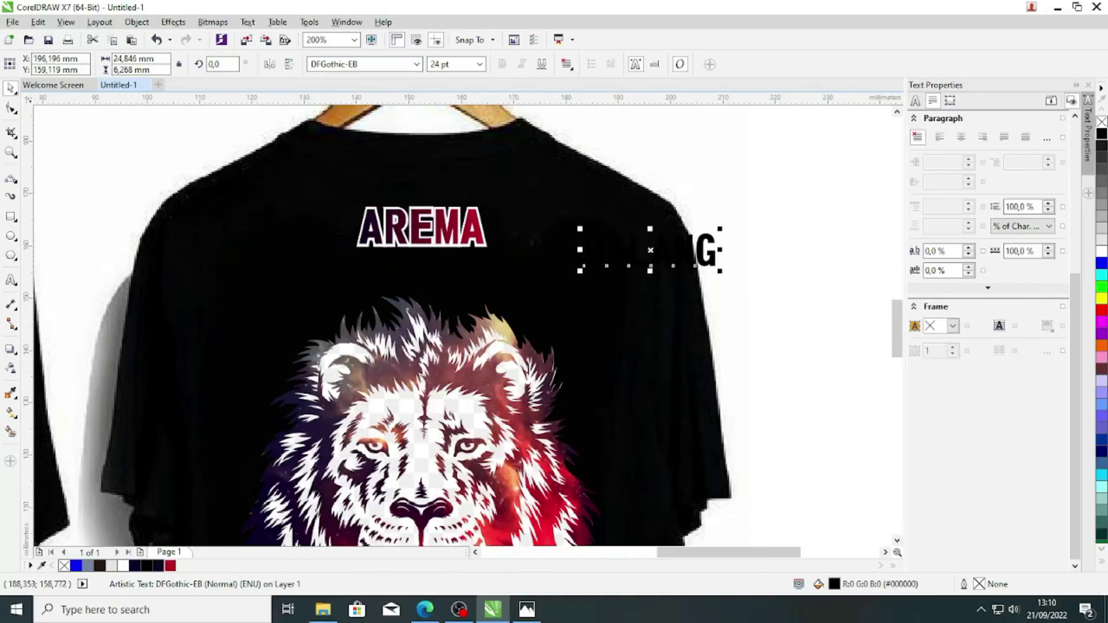
{"action": "left_click_drag", "start_coordinate": [493, 292], "coordinate": [466, 285]}
{"action": "scroll", "coordinate": [472, 288], "scroll_direction": "down", "scroll_amount": 1}
{"action": "left_click", "coordinate": [123, 566]}
{"action": "left_click", "coordinate": [595, 353]}
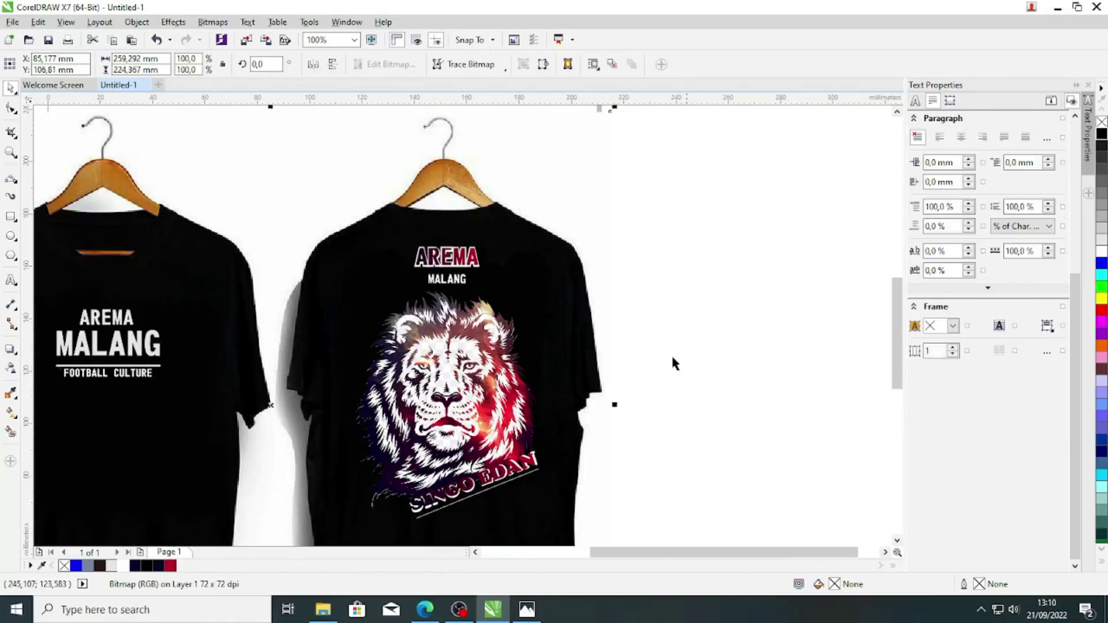
Step: Enlarge the back shirt's MALANG text to about 37 mm wide and move it down against the lion's mane
{"action": "left_click", "coordinate": [671, 355]}
{"action": "scroll", "coordinate": [517, 264], "scroll_direction": "up", "scroll_amount": 1}
{"action": "left_click", "coordinate": [351, 306]}
{"action": "left_click_drag", "start_coordinate": [332, 313], "coordinate": [272, 329]}
{"action": "scroll", "coordinate": [378, 304], "scroll_direction": "down", "scroll_amount": 1}
{"action": "scroll", "coordinate": [378, 304], "scroll_direction": "up", "scroll_amount": 1}
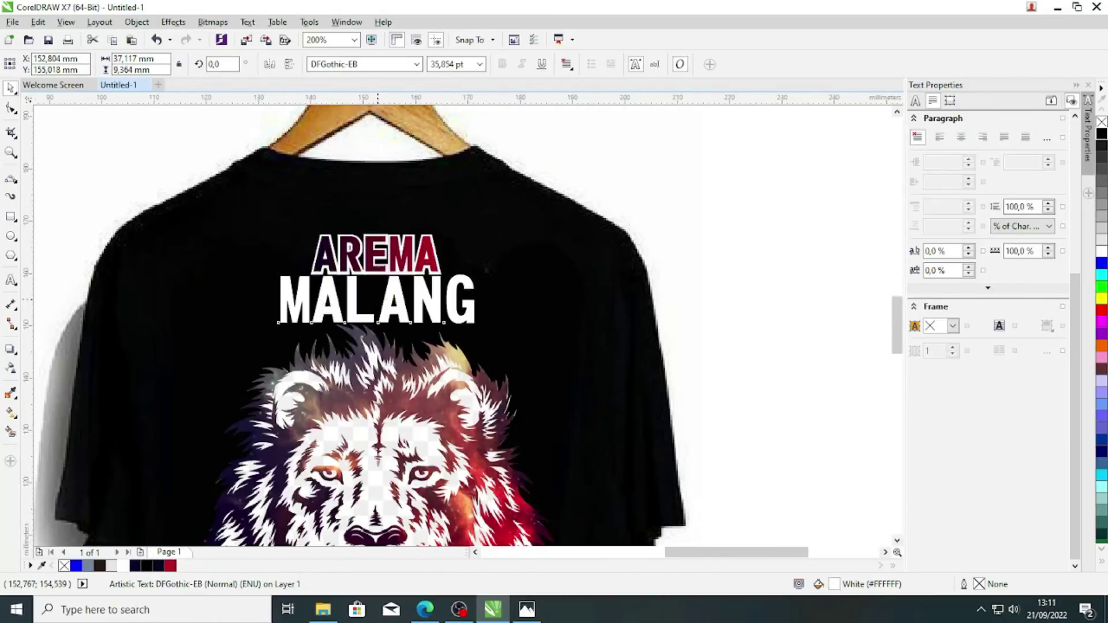
{"action": "scroll", "coordinate": [395, 334], "scroll_direction": "down", "scroll_amount": 1}
{"action": "scroll", "coordinate": [394, 335], "scroll_direction": "up", "scroll_amount": 1}
{"action": "left_click_drag", "start_coordinate": [395, 325], "coordinate": [397, 344]}
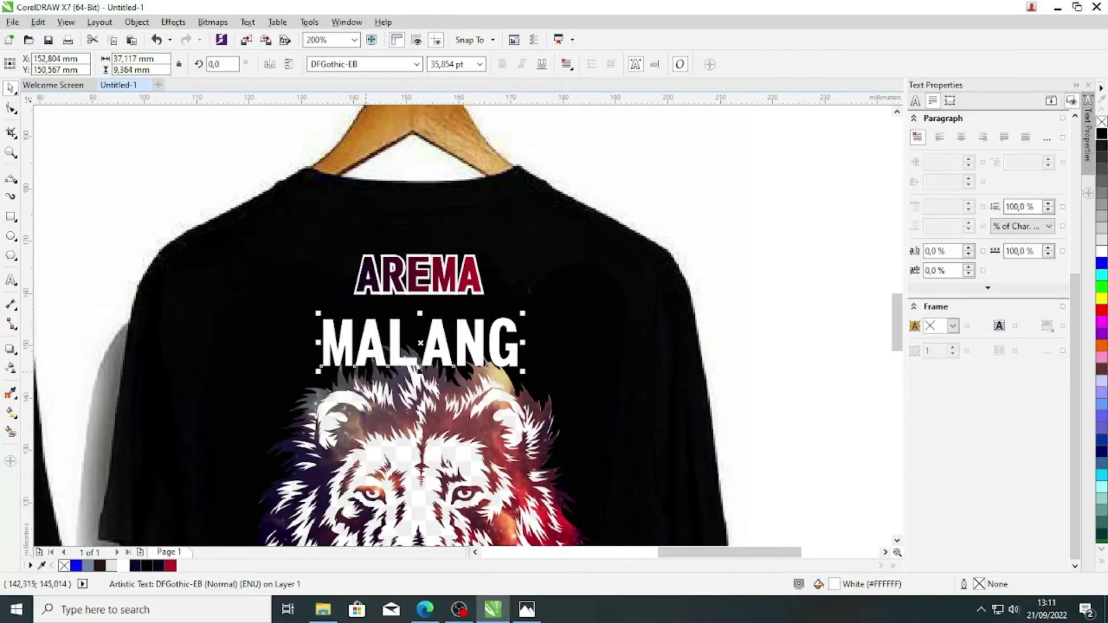
{"action": "scroll", "coordinate": [381, 368], "scroll_direction": "down", "scroll_amount": 1}
{"action": "scroll", "coordinate": [462, 374], "scroll_direction": "up", "scroll_amount": 1}
{"action": "scroll", "coordinate": [294, 374], "scroll_direction": "down", "scroll_amount": 3}
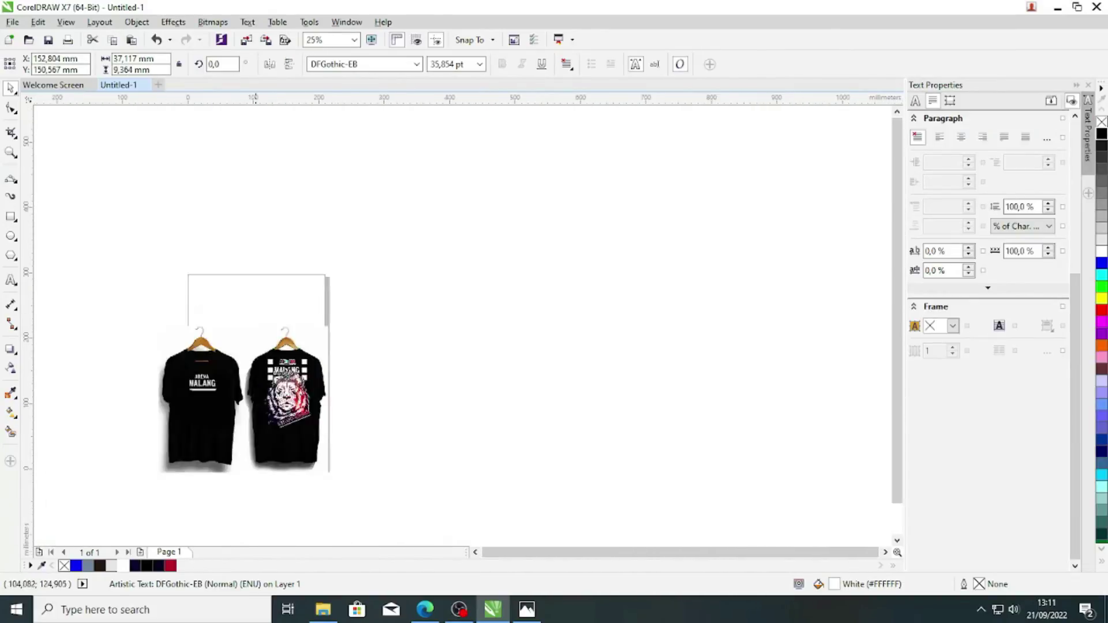
Step: Scale the back shirt's MALANG text up from its centre to about 49 mm wide
{"action": "scroll", "coordinate": [283, 378], "scroll_direction": "up", "scroll_amount": 2}
{"action": "left_click", "coordinate": [543, 309]}
{"action": "scroll", "coordinate": [344, 348], "scroll_direction": "up", "scroll_amount": 1}
{"action": "left_click", "coordinate": [369, 334]}
{"action": "left_click_drag", "start_coordinate": [451, 355], "coordinate": [475, 362]}
{"action": "scroll", "coordinate": [369, 349], "scroll_direction": "down", "scroll_amount": 2}
{"action": "left_click", "coordinate": [453, 353]}
{"action": "scroll", "coordinate": [362, 340], "scroll_direction": "up", "scroll_amount": 2}
{"action": "left_click", "coordinate": [393, 355]}
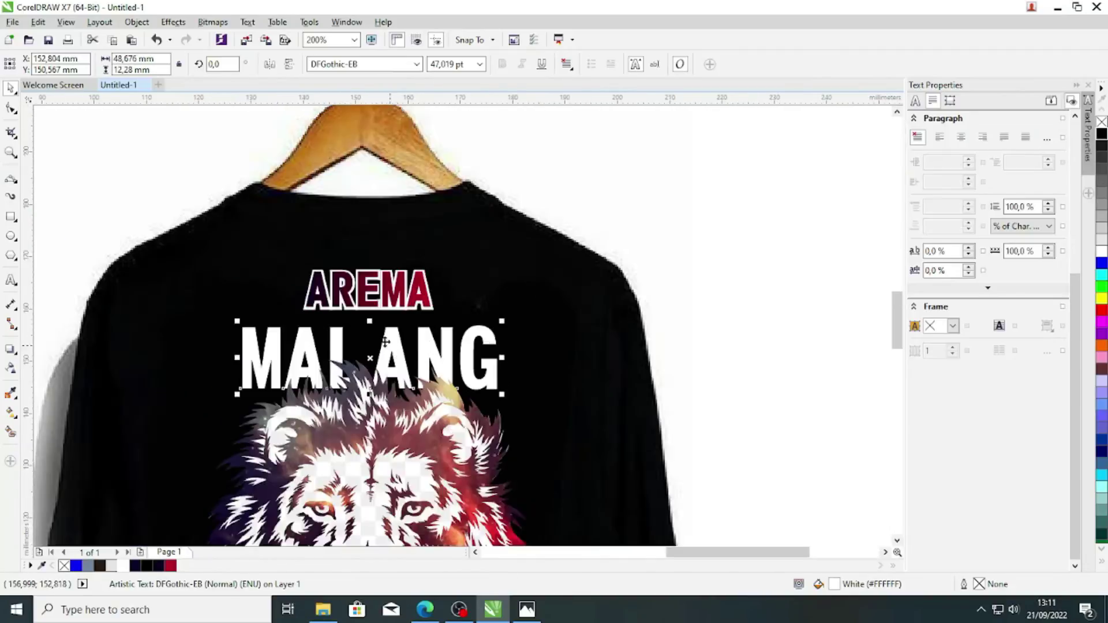
Step: Move the AREMA heading on the back shirt slightly closer to the enlarged MALANG text
{"action": "left_click_drag", "start_coordinate": [634, 208], "coordinate": [379, 318]}
{"action": "key", "text": "ctrl+z"}
{"action": "left_click_drag", "start_coordinate": [816, 338], "coordinate": [273, 218]}
{"action": "scroll", "coordinate": [384, 296], "scroll_direction": "up", "scroll_amount": 1}
{"action": "scroll", "coordinate": [374, 321], "scroll_direction": "down", "scroll_amount": 3}
{"action": "left_click", "coordinate": [470, 347]}
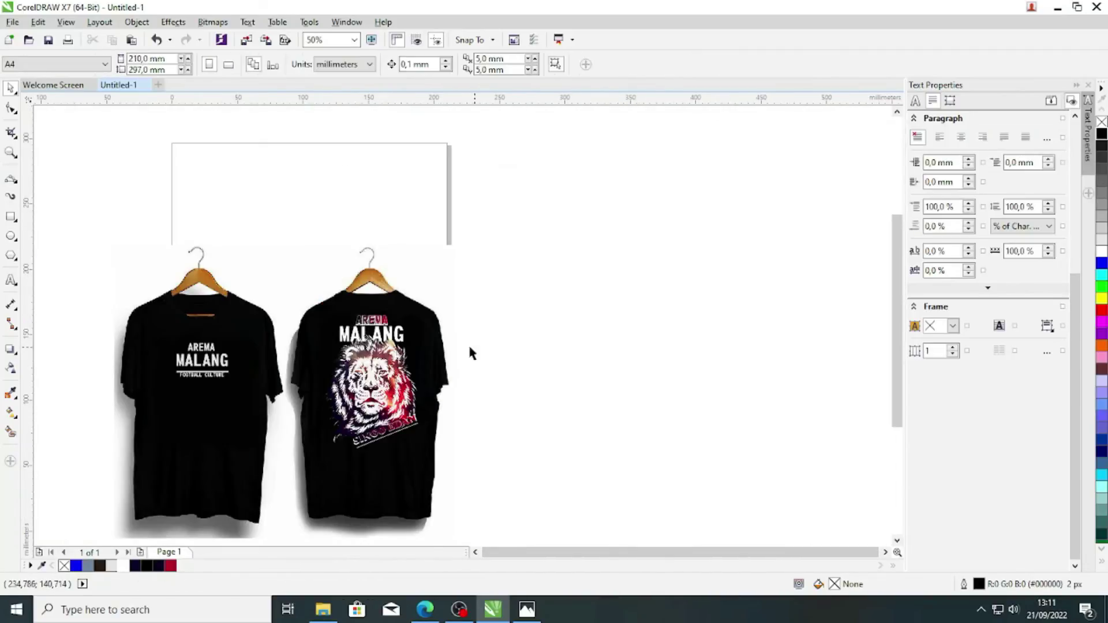
{"action": "scroll", "coordinate": [294, 316], "scroll_direction": "up", "scroll_amount": 1}
{"action": "scroll", "coordinate": [369, 335], "scroll_direction": "down", "scroll_amount": 2}
{"action": "scroll", "coordinate": [489, 375], "scroll_direction": "up", "scroll_amount": 1}
Step: Export the finished T-shirt mockup as a JPEG with the color mode set to CMYK Color (32-bit)
{"action": "key", "text": "ctrl+e"}
{"action": "key", "text": "Return"}
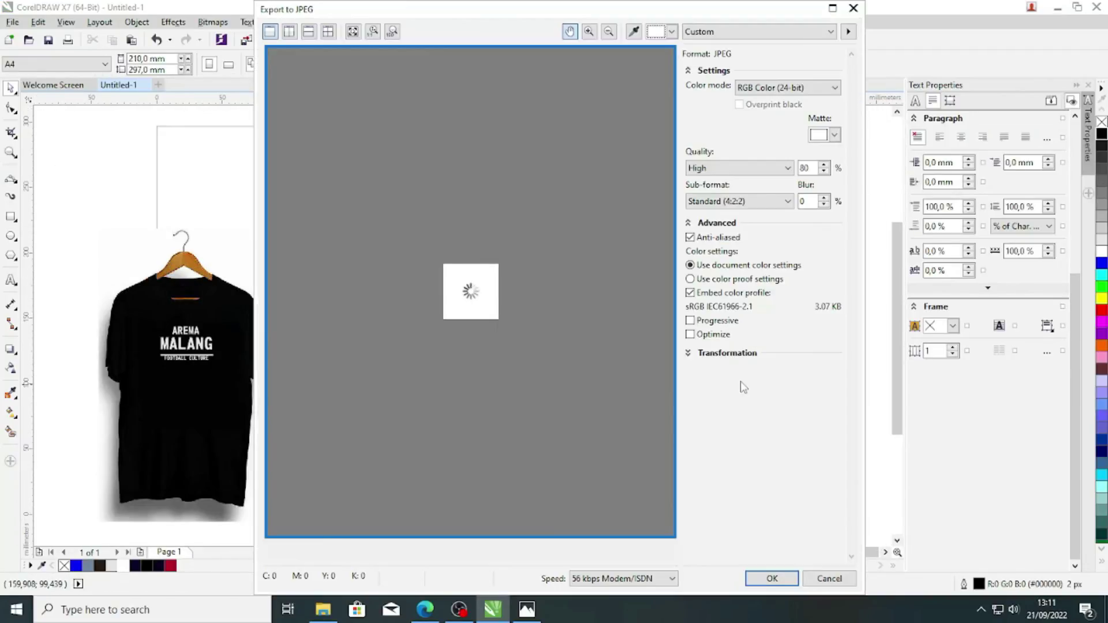
{"action": "left_click", "coordinate": [778, 88]}
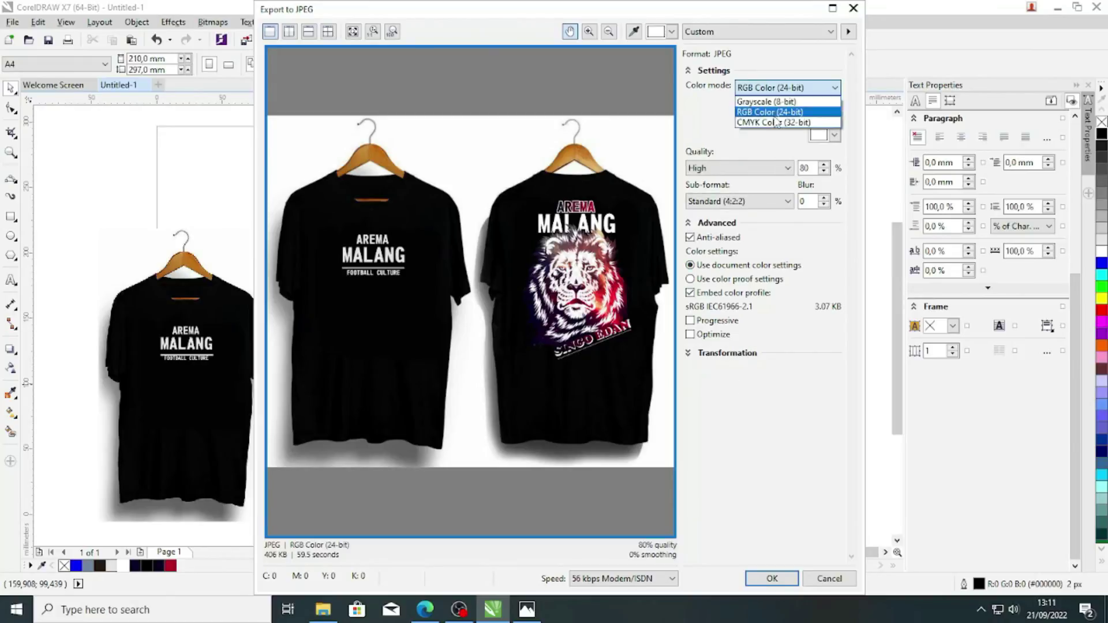
{"action": "left_click", "coordinate": [768, 128]}
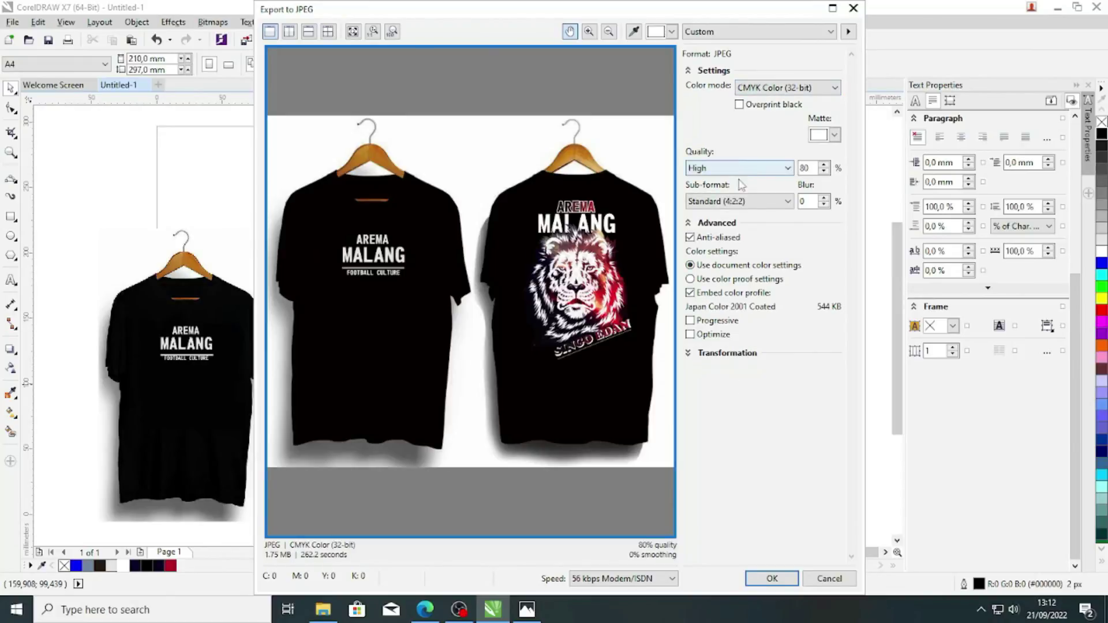
{"action": "left_click", "coordinate": [772, 578]}
{"action": "left_click", "coordinate": [459, 610]}
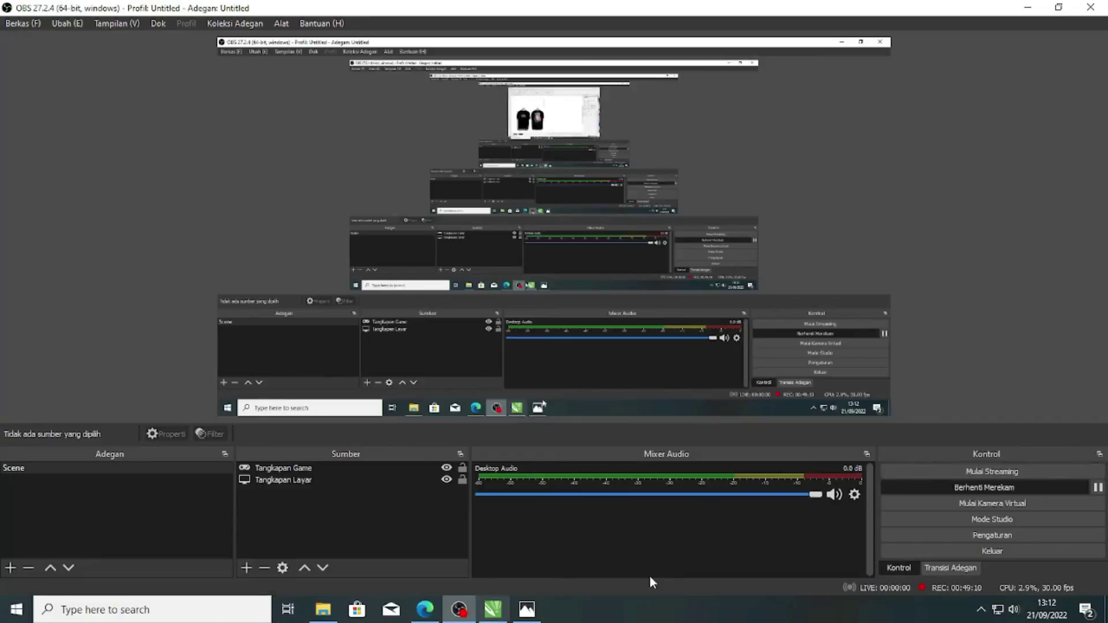